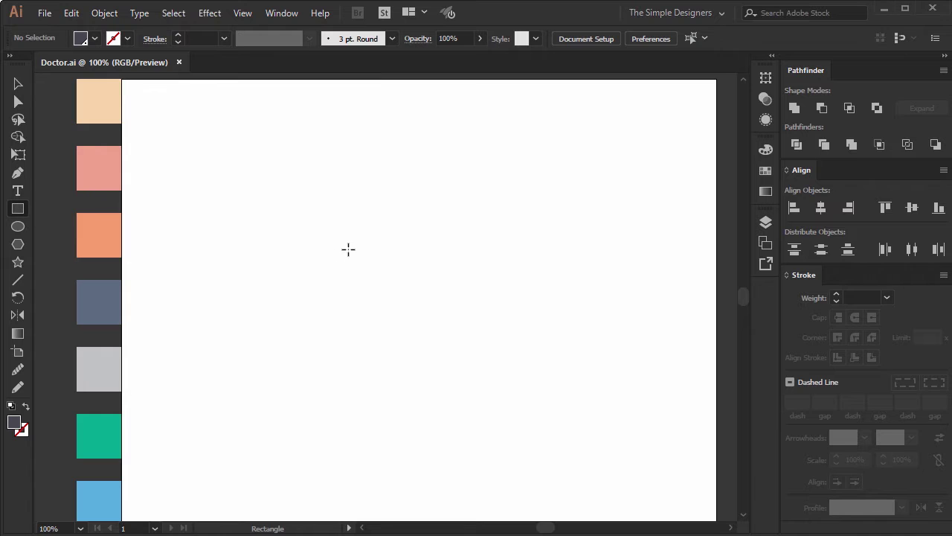
Step: Create a 400 × 400 px square on the artboard
{"action": "left_click", "coordinate": [348, 249]}
{"action": "key", "text": "Tab"}
{"action": "type", "text": "400"}
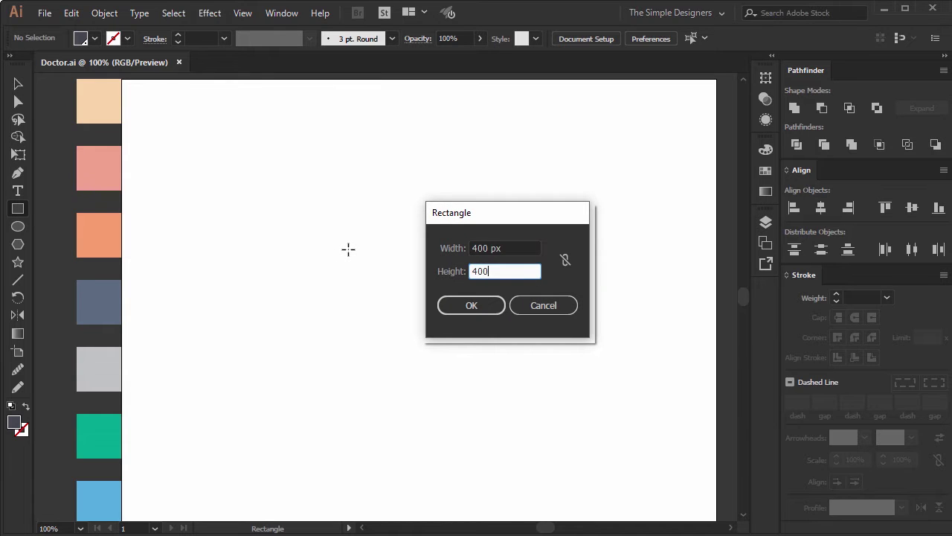
{"action": "key", "text": "Return"}
Step: Fill the square with the light blue swatch and centre it on the artboard
{"action": "key", "text": "i"}
{"action": "left_click", "coordinate": [116, 490]}
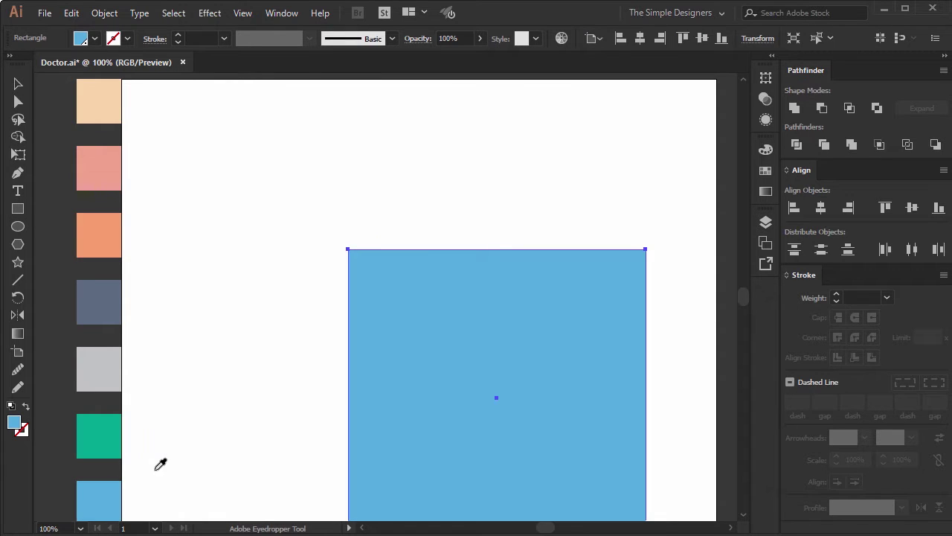
{"action": "key", "text": "v"}
{"action": "left_click", "coordinate": [826, 210]}
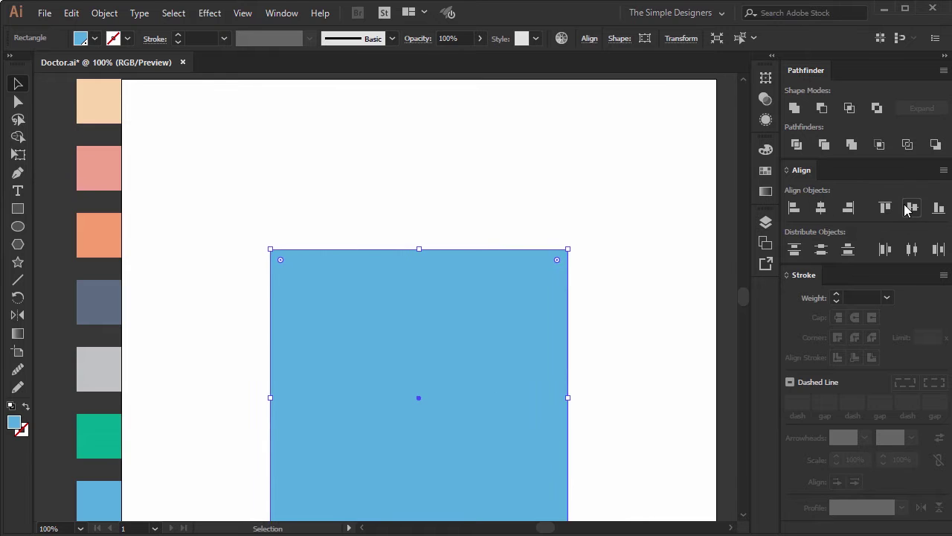
{"action": "left_click", "coordinate": [912, 207]}
{"action": "left_click", "coordinate": [636, 257]}
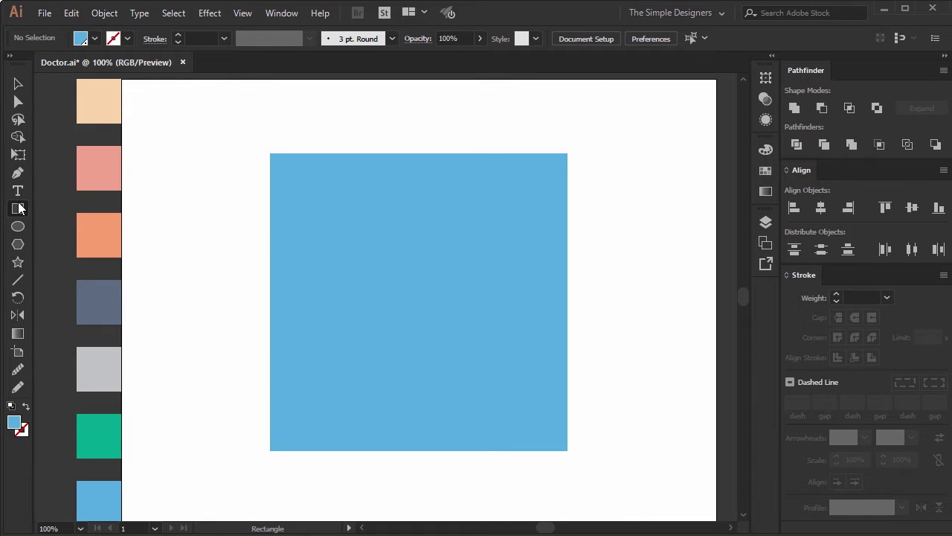
Step: Draw a peach rectangle and round its bottom corners into a semicircle
{"action": "left_click_drag", "start_coordinate": [376, 235], "coordinate": [462, 329]}
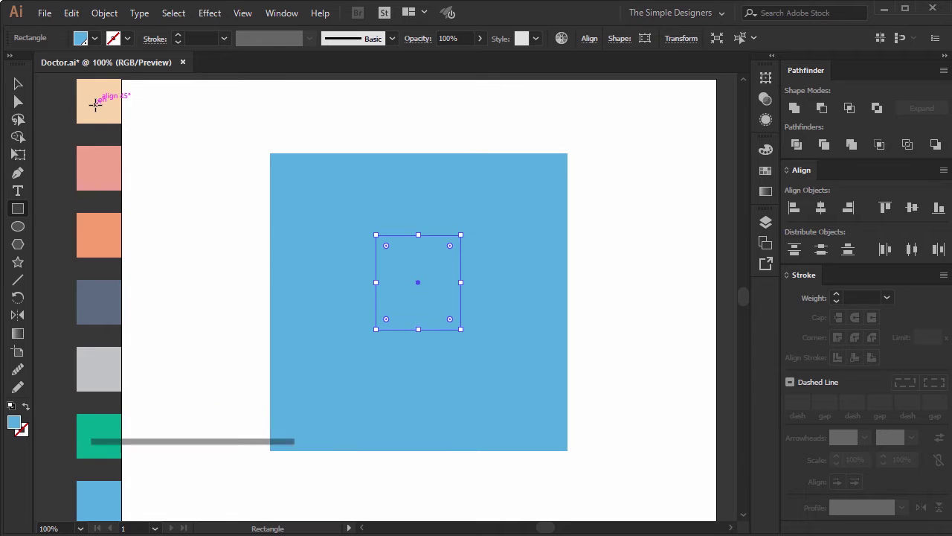
{"action": "key", "text": "i"}
{"action": "left_click", "coordinate": [97, 103]}
{"action": "key", "text": "v"}
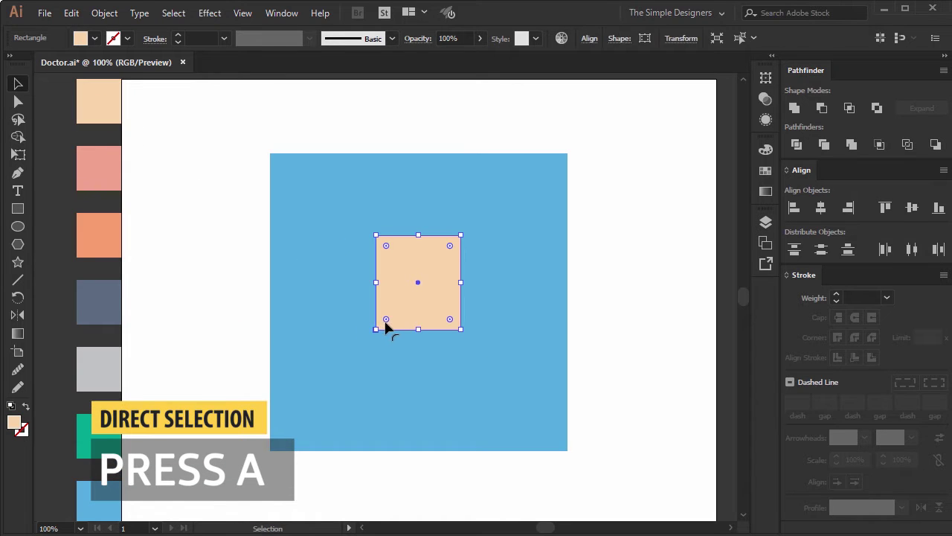
{"action": "key", "text": "a"}
{"action": "left_click", "coordinate": [376, 329]}
{"action": "left_click", "coordinate": [461, 329], "text": "shift"}
{"action": "left_click_drag", "start_coordinate": [450, 319], "coordinate": [455, 186]}
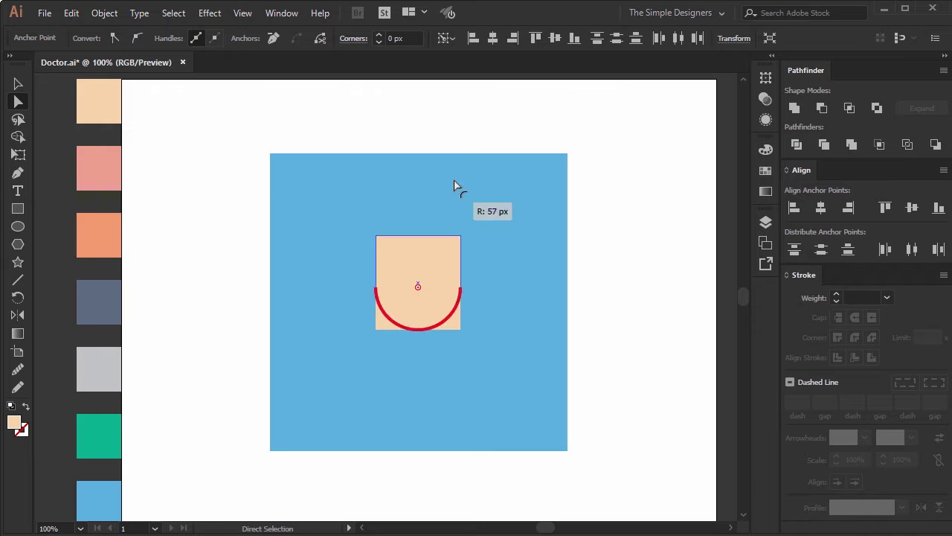
{"action": "left_click", "coordinate": [659, 294]}
Step: Draw a rectangle over the top of the face and round its top corners
{"action": "key", "text": "v"}
{"action": "left_click", "coordinate": [408, 279]}
{"action": "scroll", "coordinate": [427, 283], "scroll_direction": "up", "scroll_amount": 1}
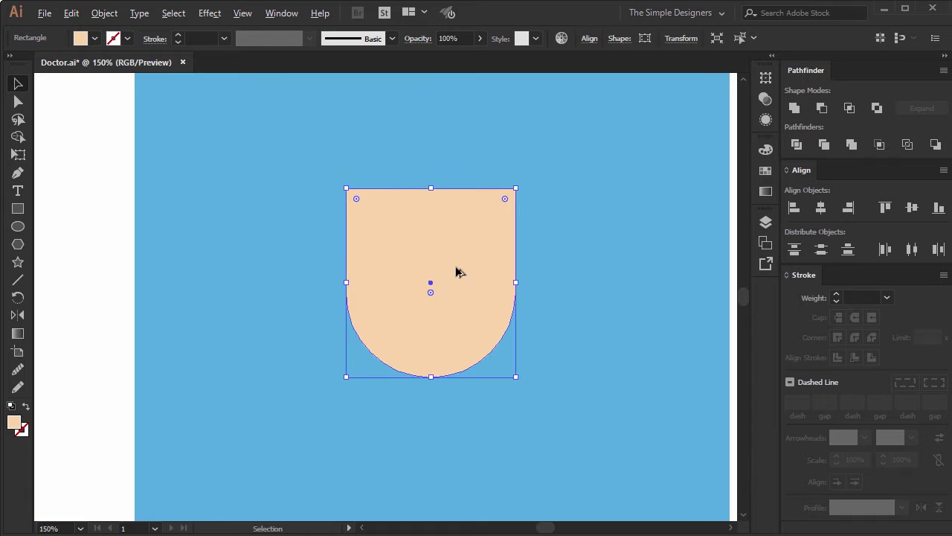
{"action": "scroll", "coordinate": [456, 272], "scroll_direction": "down", "scroll_amount": 1}
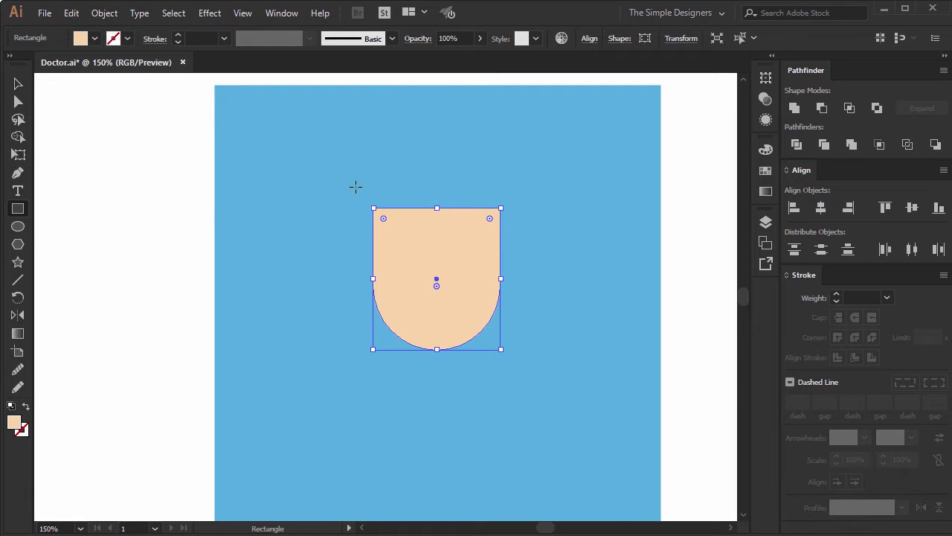
{"action": "left_click_drag", "start_coordinate": [373, 173], "coordinate": [500, 250]}
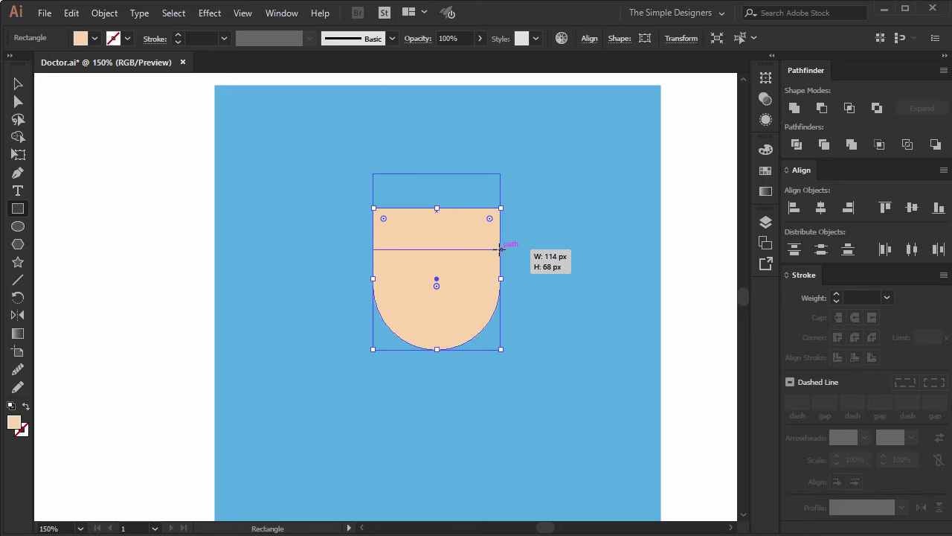
{"action": "key", "text": "a"}
{"action": "left_click", "coordinate": [373, 173]}
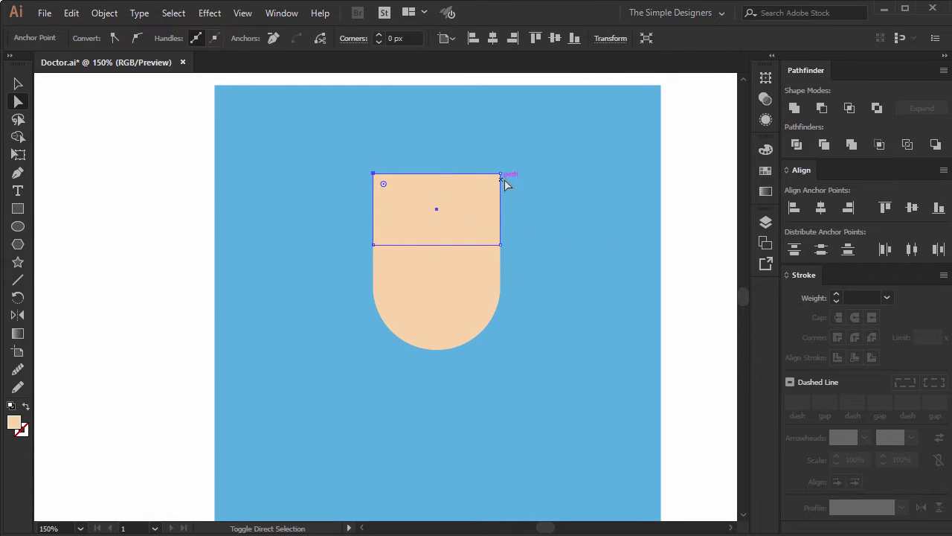
{"action": "left_click", "coordinate": [499, 175], "text": "shift"}
{"action": "left_click_drag", "start_coordinate": [384, 186], "coordinate": [402, 219]}
{"action": "key", "text": "ctrl+1"}
Step: Fill the top cap shape with the green swatch
{"action": "key", "text": "i"}
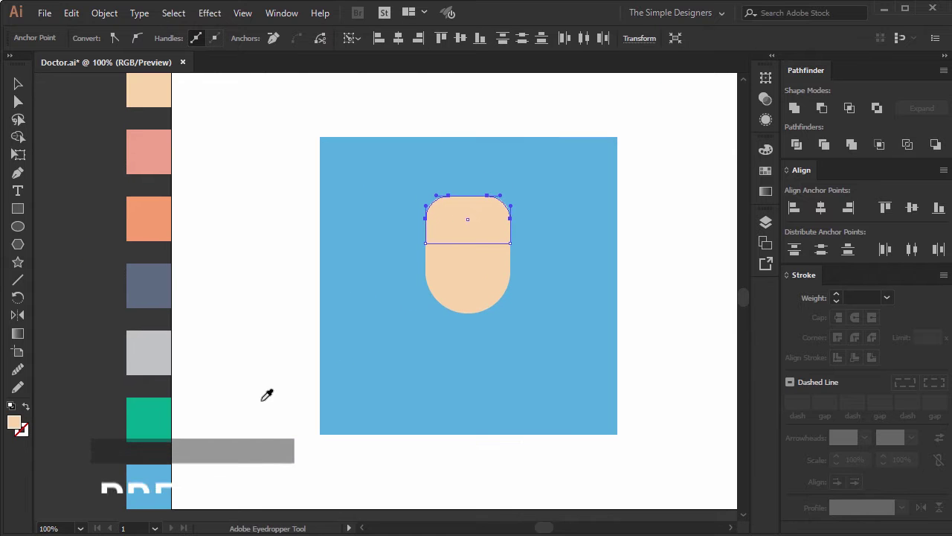
{"action": "left_click", "coordinate": [149, 412]}
{"action": "key", "text": "v"}
{"action": "left_click", "coordinate": [212, 337]}
{"action": "scroll", "coordinate": [465, 233], "scroll_direction": "up", "scroll_amount": 2}
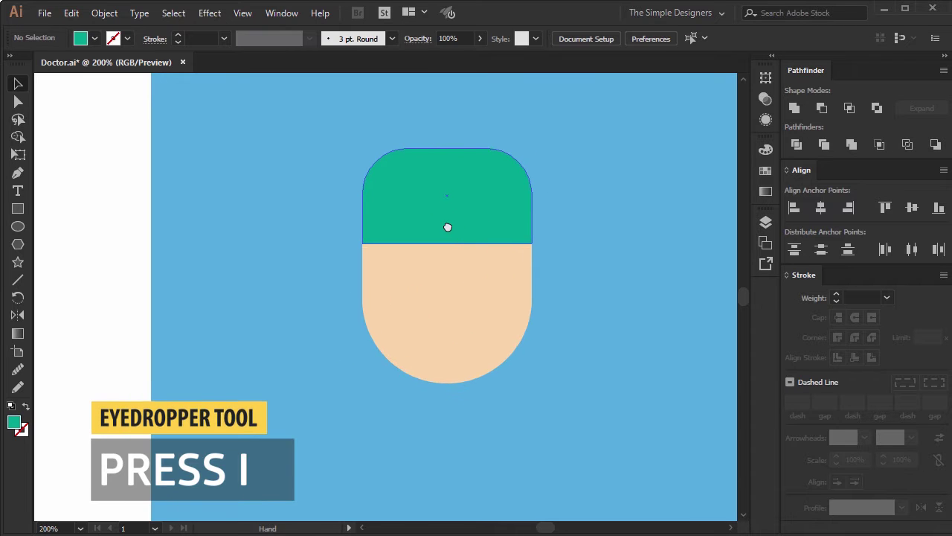
Step: Paste a front copy of the face and delete its top points, leaving the lower curve
{"action": "left_click", "coordinate": [466, 316]}
{"action": "key", "text": "ctrl+c"}
{"action": "key", "text": "ctrl+f"}
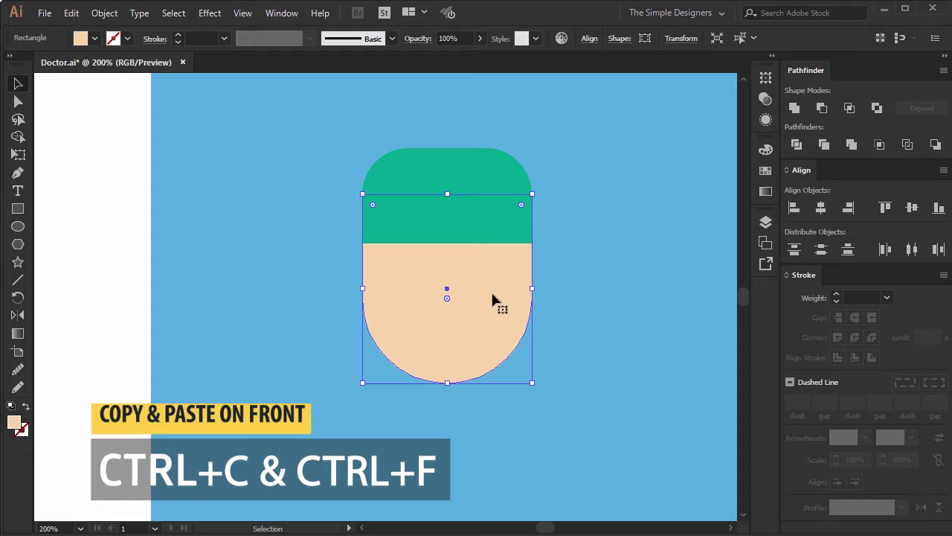
{"action": "key", "text": "a"}
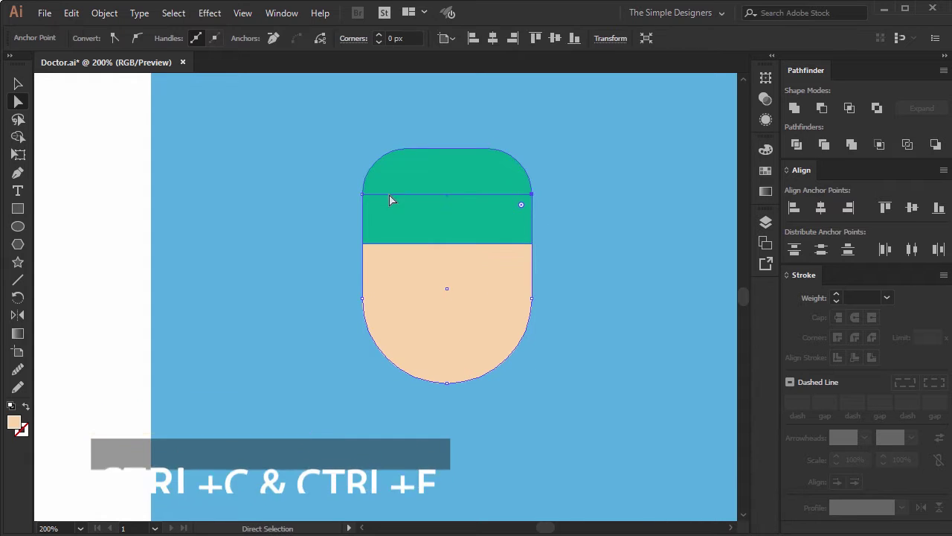
{"action": "left_click", "coordinate": [362, 193]}
{"action": "key", "text": "Delete"}
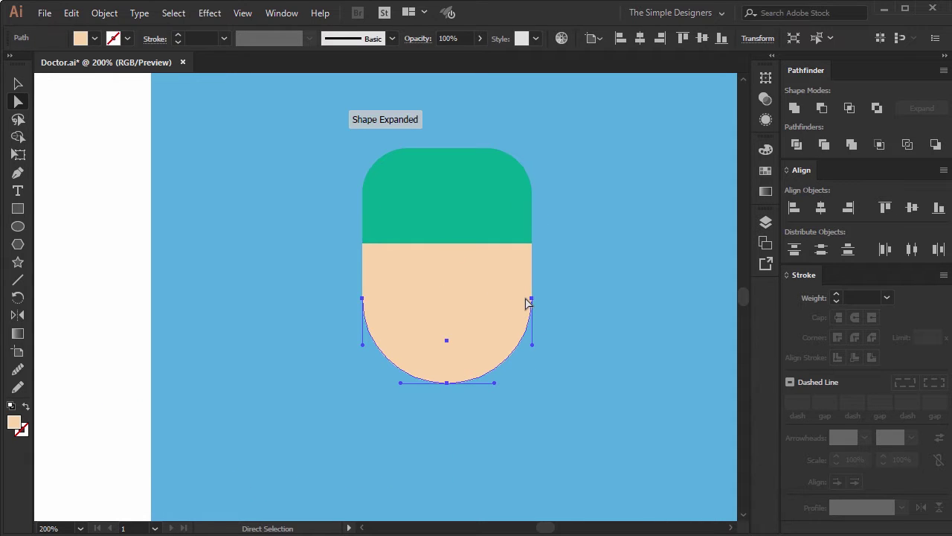
{"action": "left_click", "coordinate": [532, 297]}
{"action": "left_click", "coordinate": [364, 299], "text": "shift"}
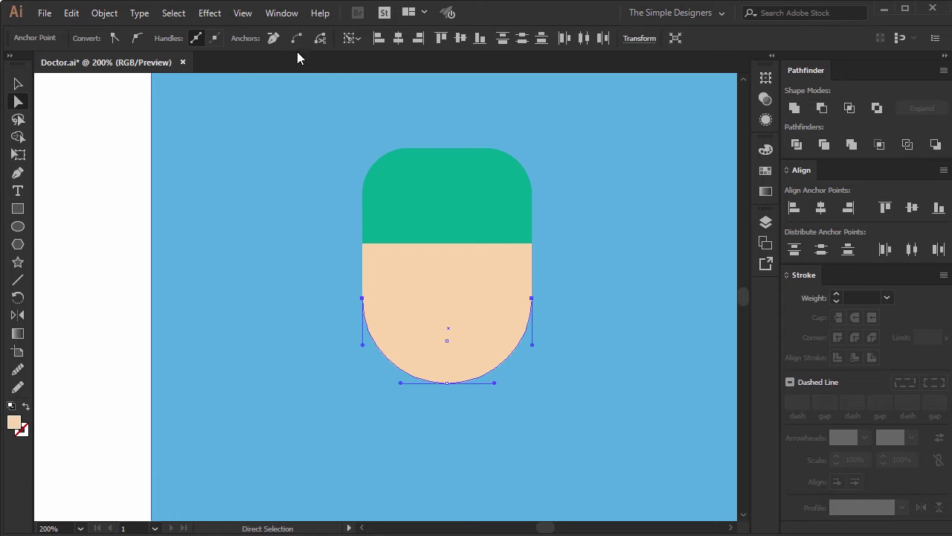
Step: Close the remaining curve into a half-circle and fill it white
{"action": "left_click", "coordinate": [316, 43]}
{"action": "key", "text": "i"}
{"action": "left_click", "coordinate": [98, 226]}
{"action": "key", "text": "a"}
{"action": "left_click", "coordinate": [126, 254]}
{"action": "left_click", "coordinate": [454, 327]}
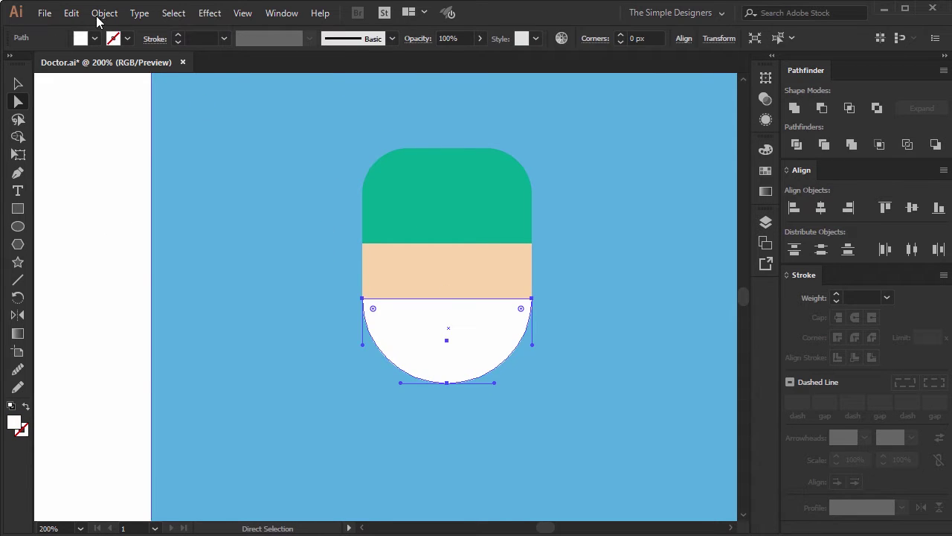
Step: Simplify the white mask path and raise its top-centre point into a peak
{"action": "left_click", "coordinate": [97, 18]}
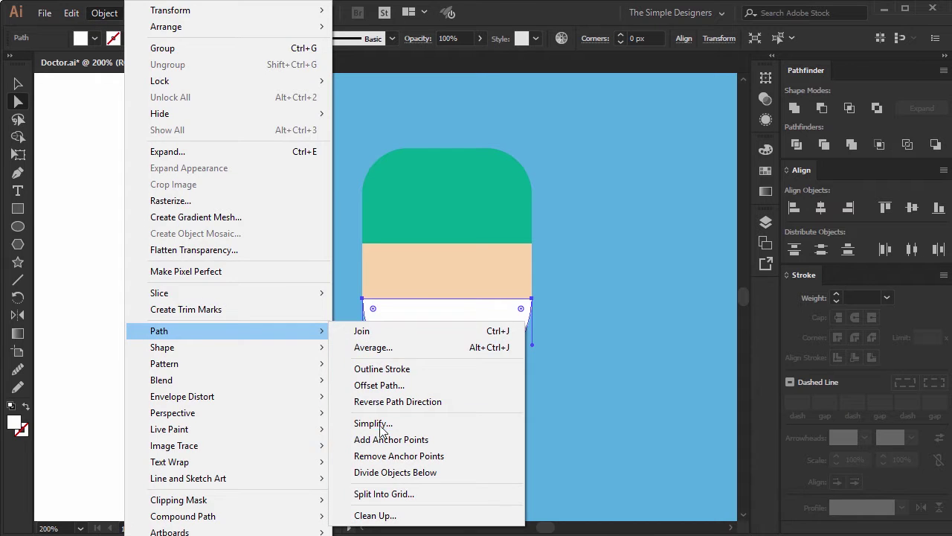
{"action": "left_click", "coordinate": [373, 422]}
{"action": "left_click", "coordinate": [451, 300]}
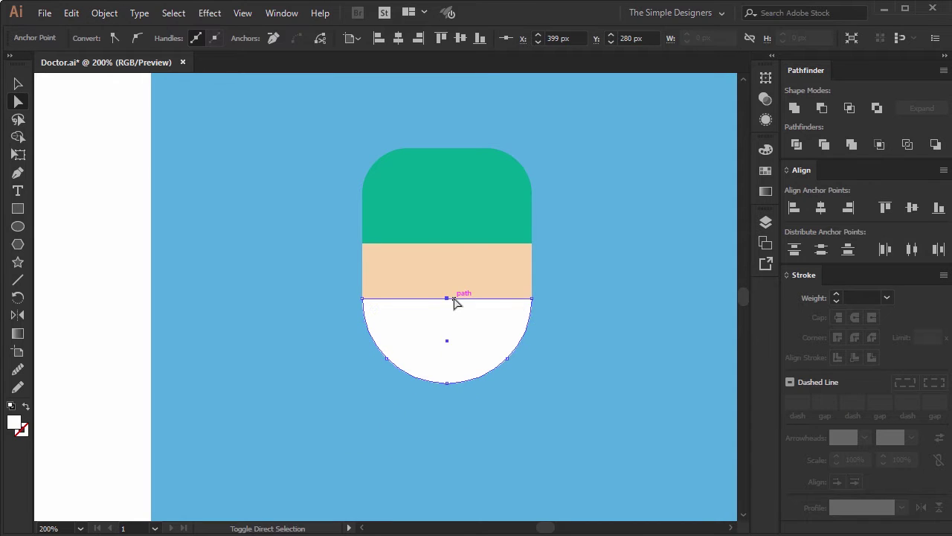
{"action": "key", "text": "shift+Up"}
{"action": "left_click", "coordinate": [134, 257]}
{"action": "left_click", "coordinate": [442, 305]}
Step: Draw a small circle to the left of the face
{"action": "left_click", "coordinate": [84, 239]}
{"action": "key", "text": "l"}
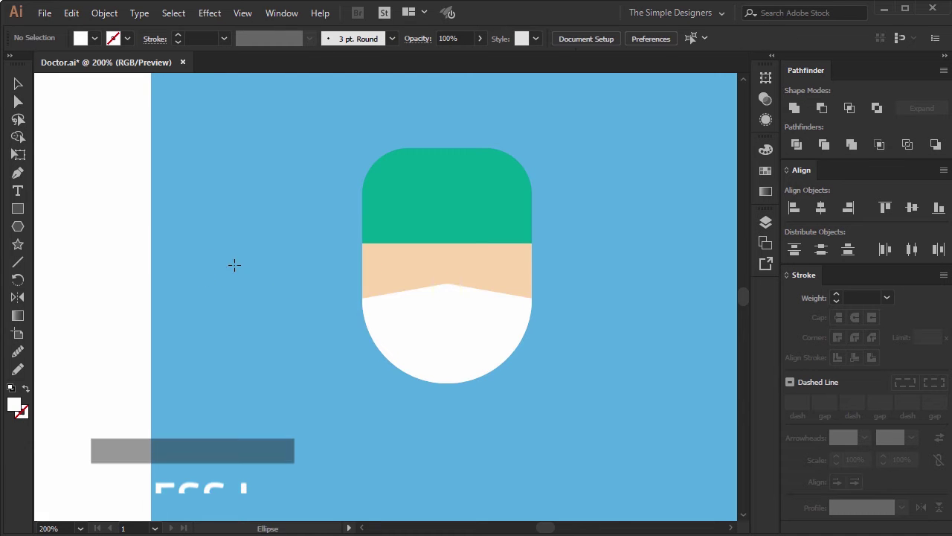
{"action": "mouse_move", "coordinate": [266, 261]}
{"action": "left_mouse_down"}
{"action": "mouse_move", "coordinate": [300, 295]}
{"action": "mouse_move", "coordinate": [307, 282]}
{"action": "mouse_move", "coordinate": [325, 281]}
{"action": "left_mouse_up"}
Step: Add a smaller pink circle inside the peach ear circle
{"action": "key", "text": "i"}
{"action": "key", "text": "v"}
{"action": "left_click", "coordinate": [255, 275]}
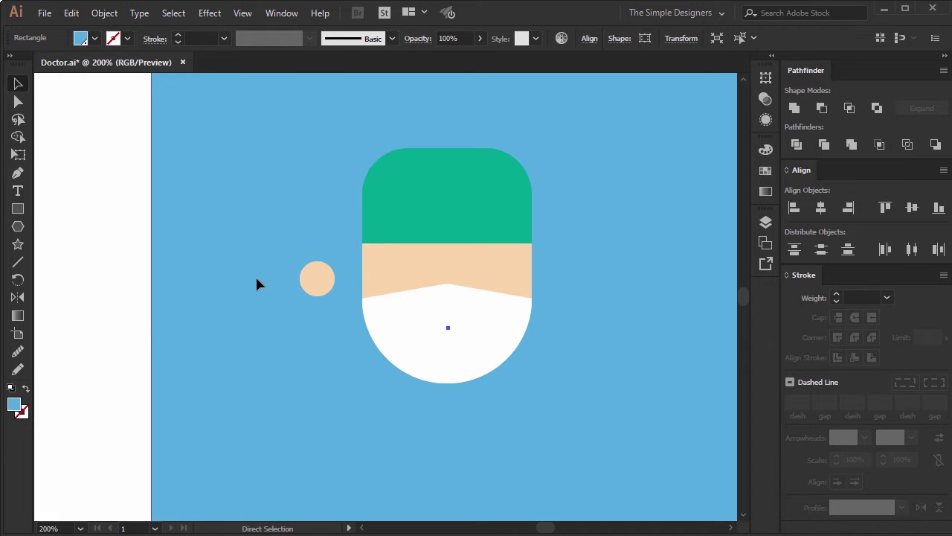
{"action": "left_click", "coordinate": [316, 284]}
{"action": "key", "text": "ctrl+plus"}
{"action": "key", "text": "ctrl+plus"}
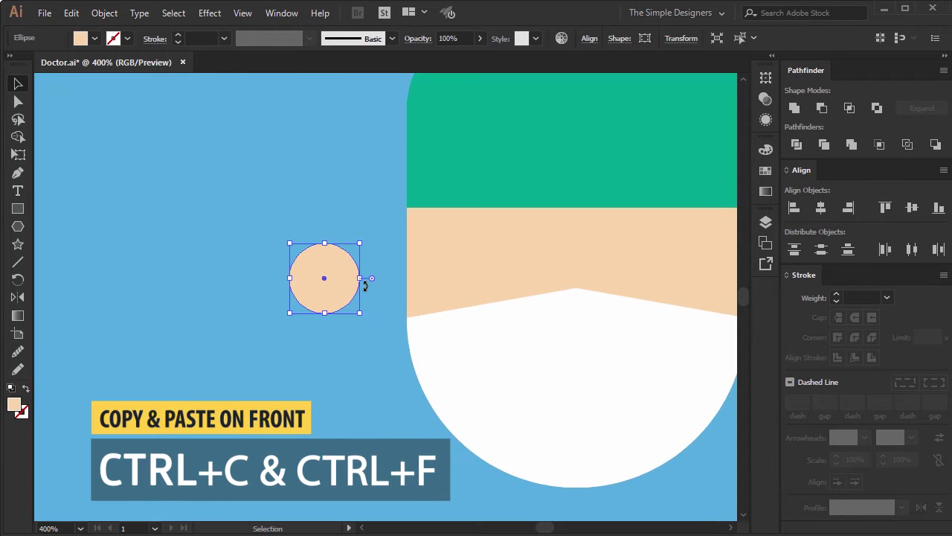
{"action": "left_click_drag", "start_coordinate": [360, 244], "coordinate": [343, 270]}
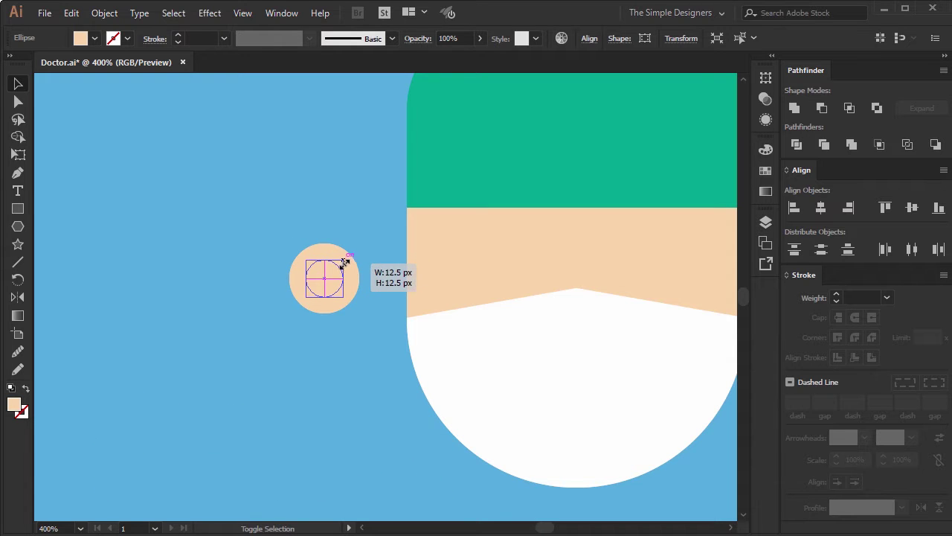
{"action": "key", "text": "ctrl+minus"}
{"action": "key", "text": "ctrl+minus"}
{"action": "left_click", "coordinate": [93, 191]}
{"action": "key", "text": "v"}
{"action": "left_click", "coordinate": [225, 335]}
Step: Group the ear circles and place ears against both sides of the face
{"action": "key", "text": "ctrl+plus"}
{"action": "key", "text": "ctrl+plus"}
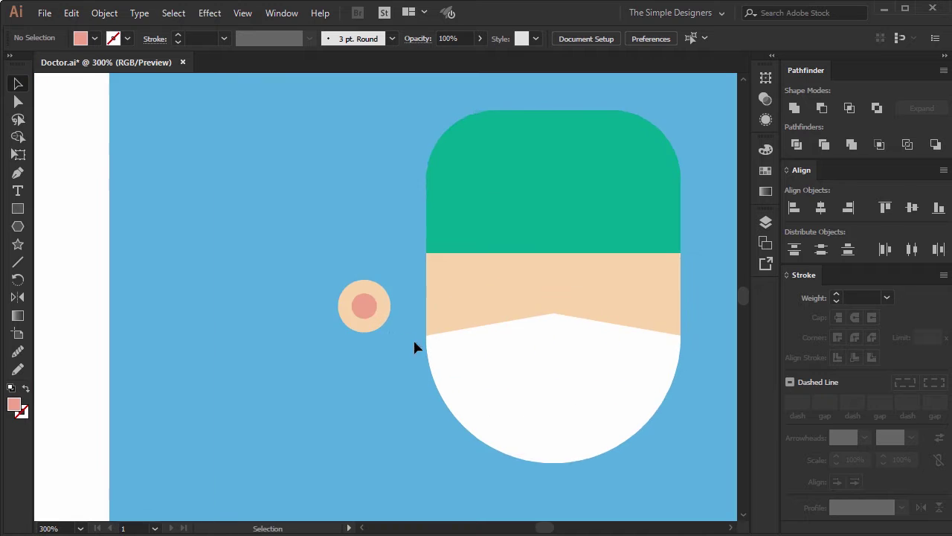
{"action": "left_click", "coordinate": [325, 344]}
{"action": "key", "text": "a"}
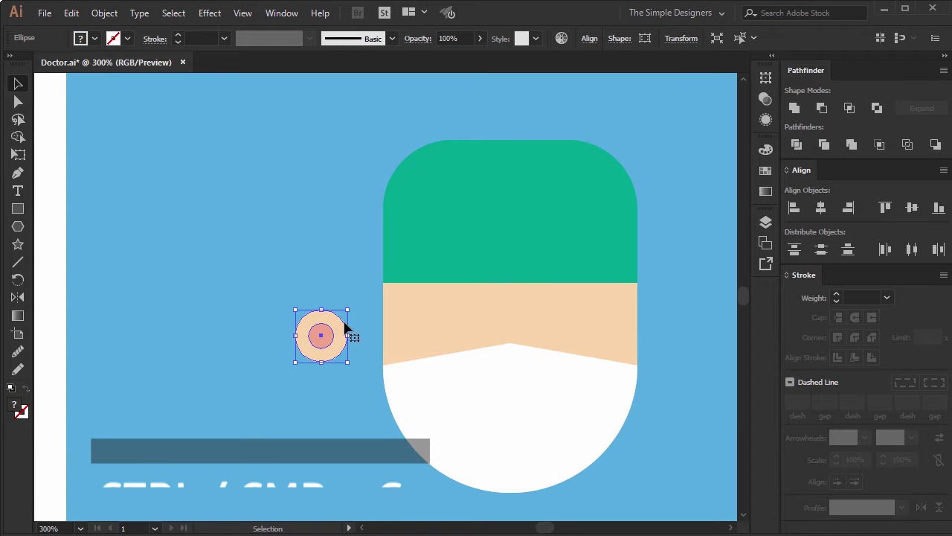
{"action": "key", "text": "ctrl+g"}
{"action": "left_click_drag", "start_coordinate": [321, 336], "coordinate": [382, 339]}
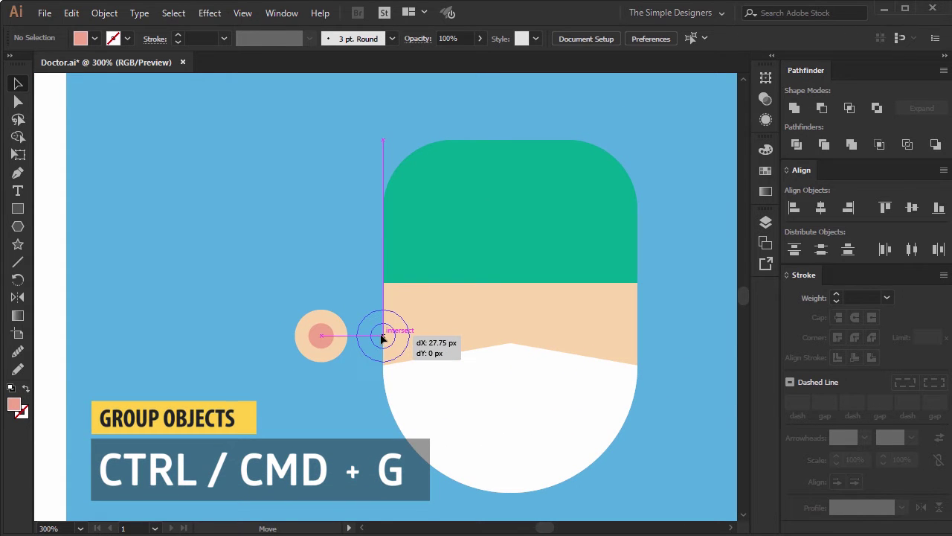
{"action": "mouse_move", "coordinate": [381, 339]}
{"action": "left_mouse_down"}
{"action": "mouse_move", "coordinate": [371, 331]}
{"action": "mouse_move", "coordinate": [655, 337]}
{"action": "mouse_move", "coordinate": [377, 338]}
{"action": "left_mouse_up"}
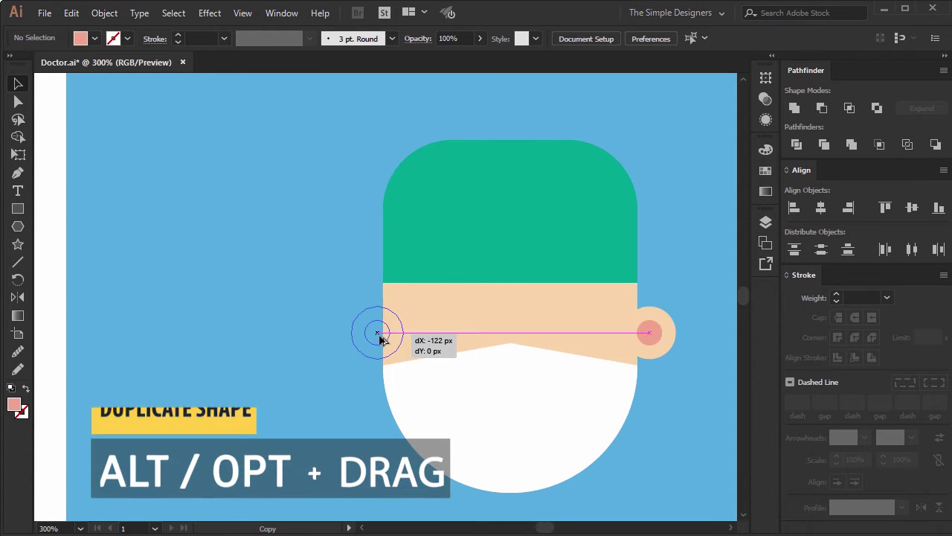
{"action": "left_click_drag", "start_coordinate": [371, 344], "coordinate": [371, 344]}
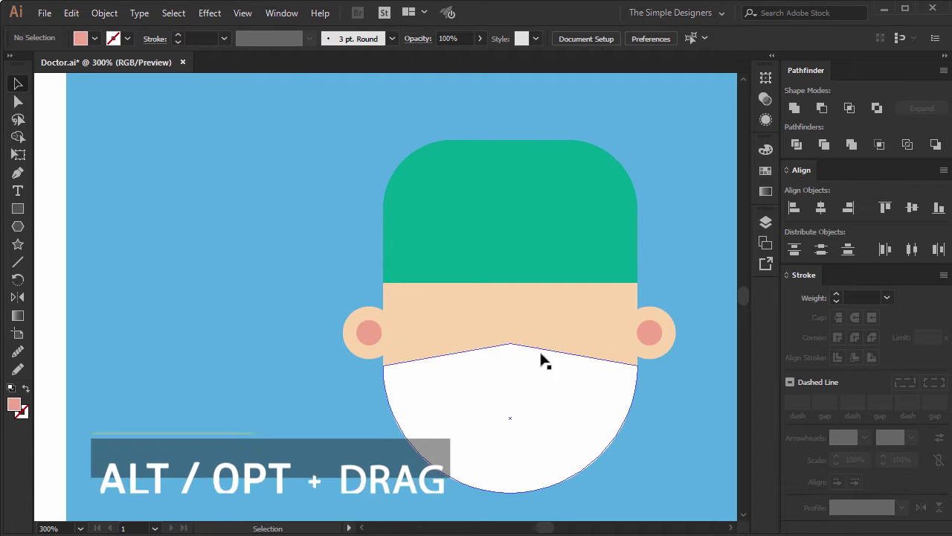
Step: Align the two ears level and move them up to skin-band height
{"action": "left_click", "coordinate": [655, 330]}
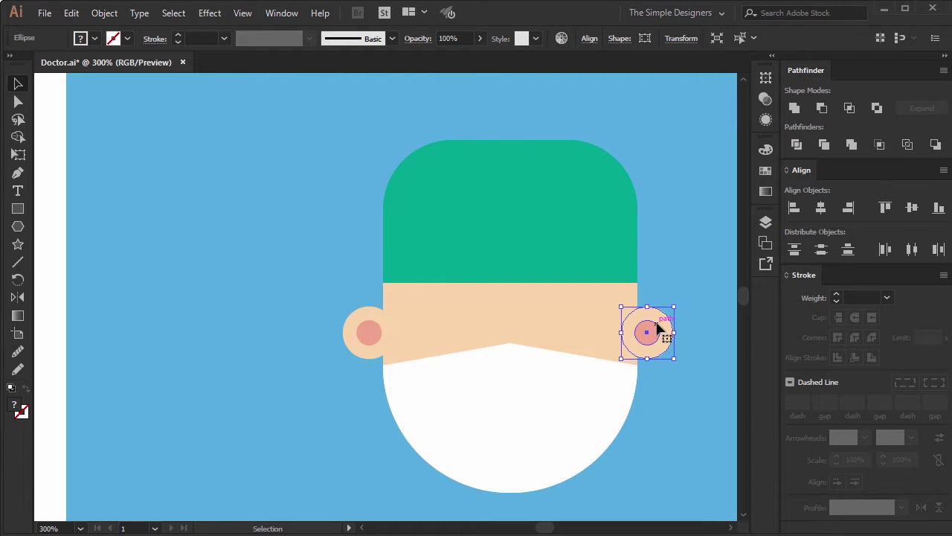
{"action": "left_click", "coordinate": [366, 333], "text": "shift"}
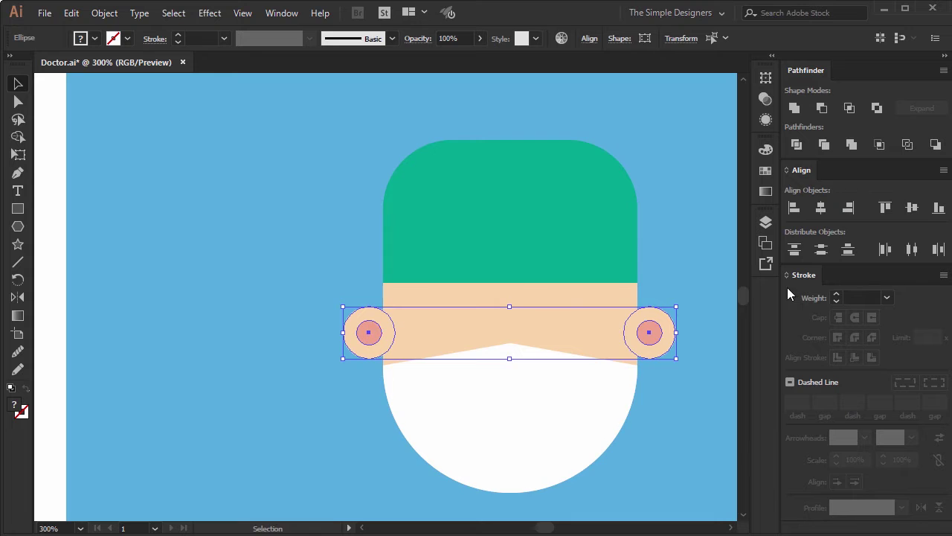
{"action": "left_click", "coordinate": [908, 210]}
{"action": "left_click_drag", "start_coordinate": [650, 406], "coordinate": [652, 340]}
Step: Set the Align panel's Align To option to Align to Selection
{"action": "left_click", "coordinate": [671, 348]}
{"action": "scroll", "coordinate": [671, 347], "scroll_direction": "down", "scroll_amount": 1}
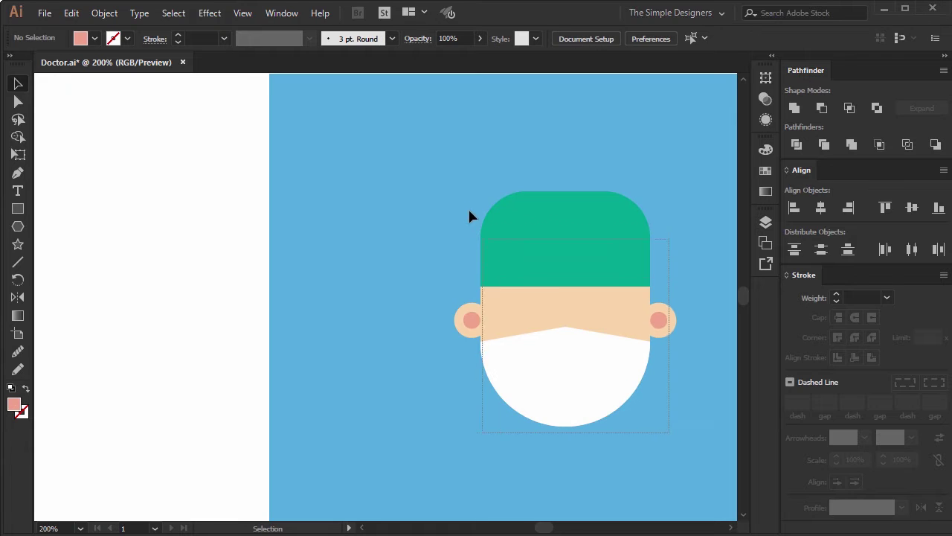
{"action": "left_click_drag", "start_coordinate": [482, 244], "coordinate": [480, 246]}
{"action": "left_click", "coordinate": [667, 38]}
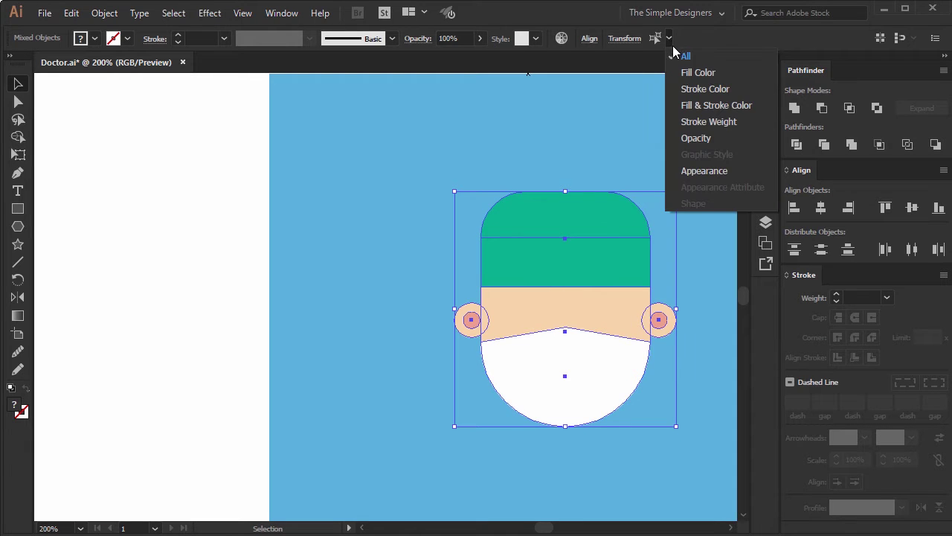
{"action": "left_click", "coordinate": [944, 174]}
{"action": "left_click", "coordinate": [944, 174]}
{"action": "left_click", "coordinate": [885, 185]}
{"action": "left_click", "coordinate": [936, 292]}
{"action": "left_click", "coordinate": [896, 308]}
Step: Draw a small circle to the left of the face
{"action": "key", "text": "ctrl+shift+a"}
{"action": "key", "text": "ctrl+equal"}
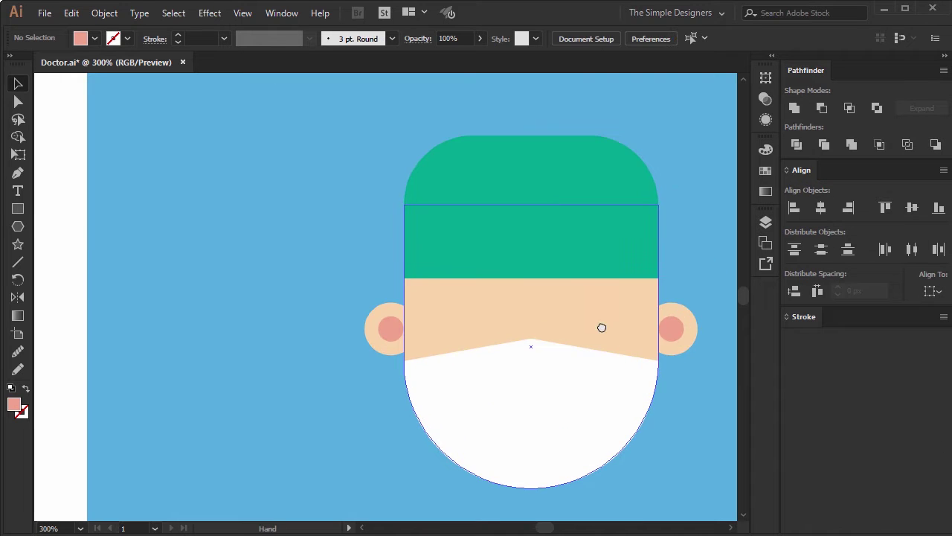
{"action": "left_click_drag", "start_coordinate": [608, 323], "coordinate": [579, 326]}
{"action": "key", "text": "l"}
{"action": "mouse_move", "coordinate": [262, 296]}
{"action": "left_mouse_down"}
{"action": "mouse_move", "coordinate": [283, 318]}
{"action": "mouse_move", "coordinate": [433, 320]}
{"action": "left_mouse_up"}
{"action": "key", "text": "v"}
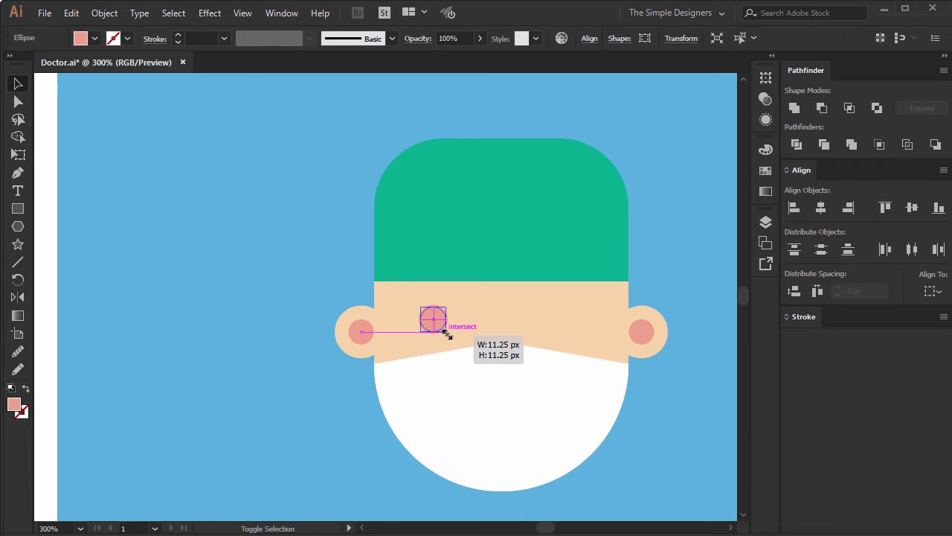
Step: Cut an offset copy from the circle with Minus Front and round the crescent's tips
{"action": "scroll", "coordinate": [298, 271], "scroll_direction": "up", "scroll_amount": 4}
{"action": "mouse_move", "coordinate": [436, 321]}
{"action": "left_mouse_down"}
{"action": "mouse_move", "coordinate": [297, 270]}
{"action": "mouse_move", "coordinate": [304, 291]}
{"action": "mouse_move", "coordinate": [344, 269]}
{"action": "left_mouse_up"}
{"action": "left_click_drag", "start_coordinate": [371, 374], "coordinate": [232, 212]}
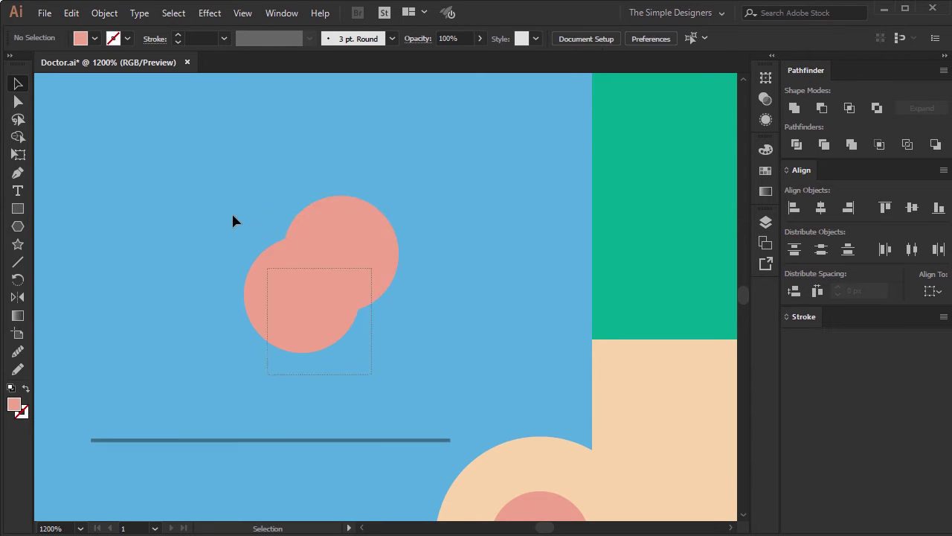
{"action": "left_click", "coordinate": [822, 108]}
{"action": "key", "text": "a"}
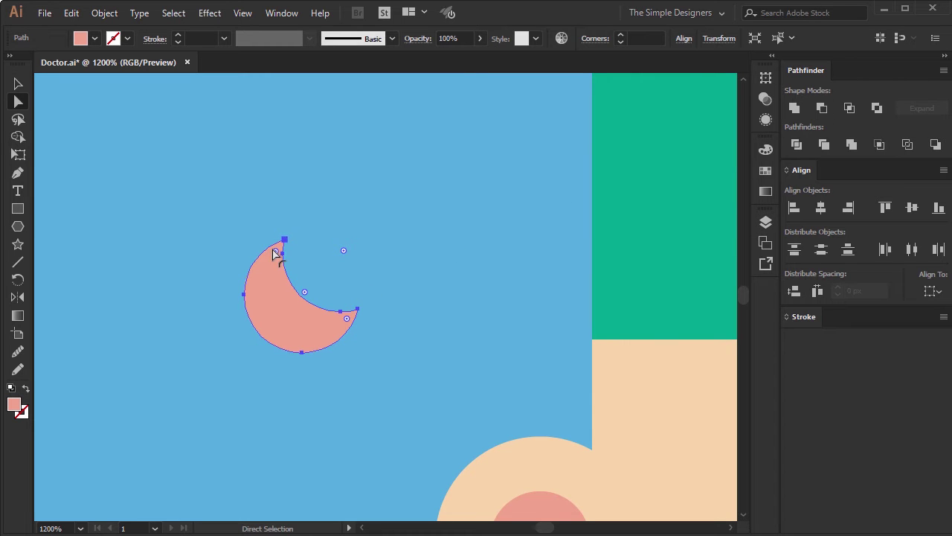
{"action": "left_click", "coordinate": [369, 335]}
{"action": "left_click_drag", "start_coordinate": [354, 314], "coordinate": [262, 351]}
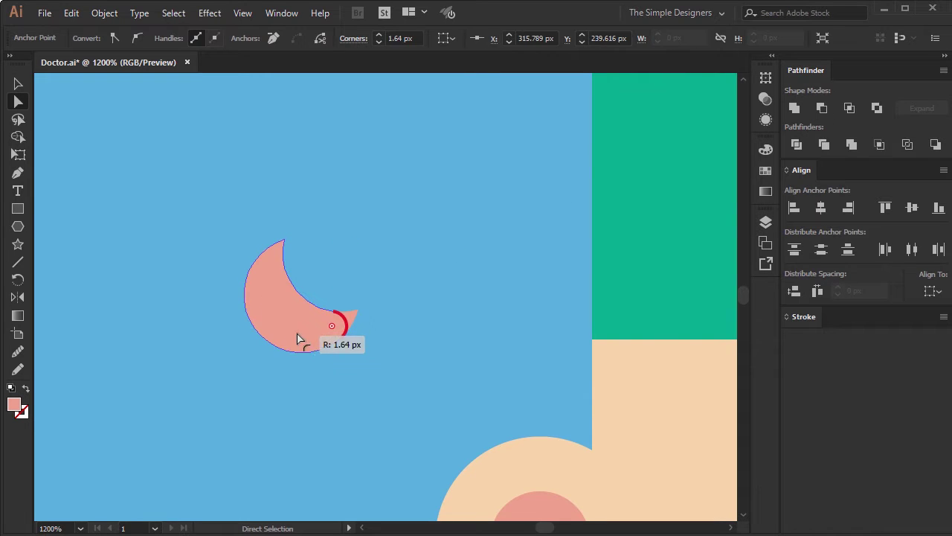
{"action": "left_click_drag", "start_coordinate": [278, 256], "coordinate": [263, 257]}
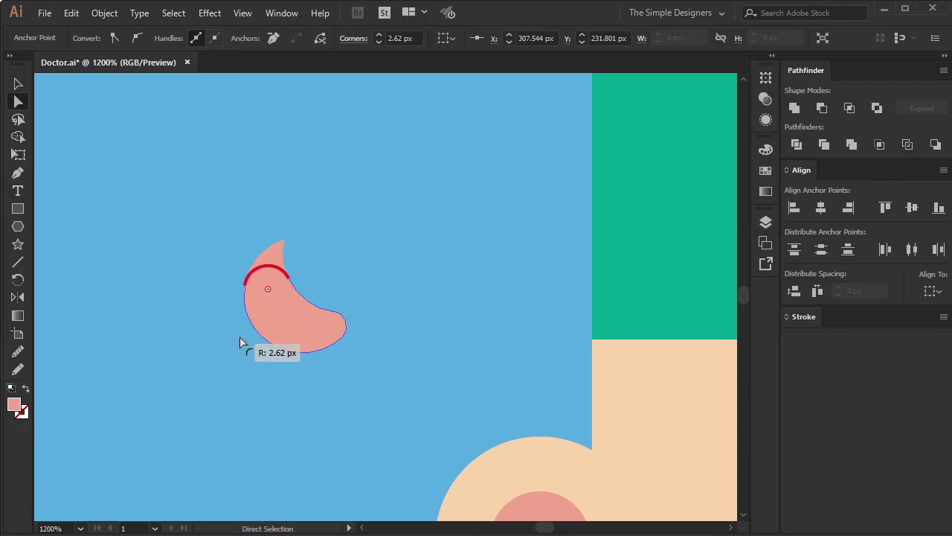
Step: Rotate the bean shape into an arch and place it on the face as an eye
{"action": "left_click", "coordinate": [360, 269]}
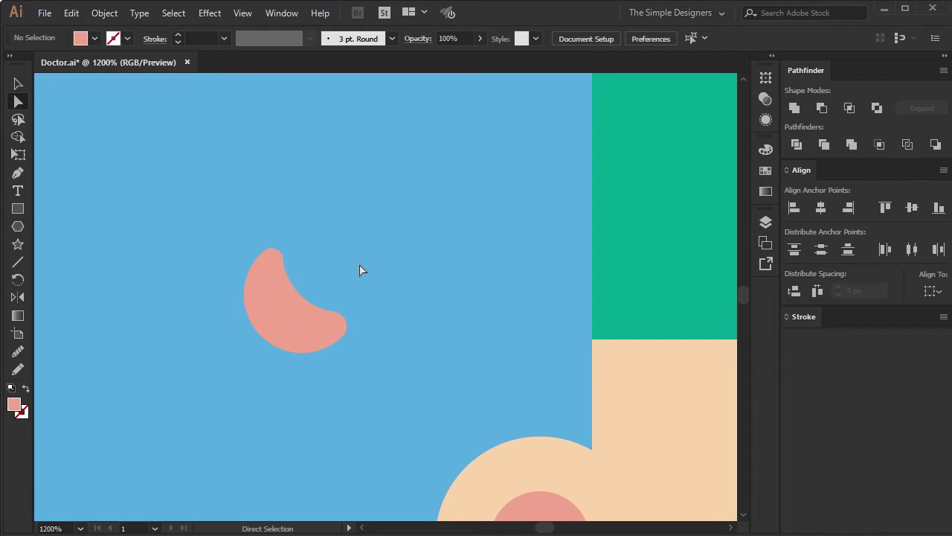
{"action": "left_click", "coordinate": [275, 318]}
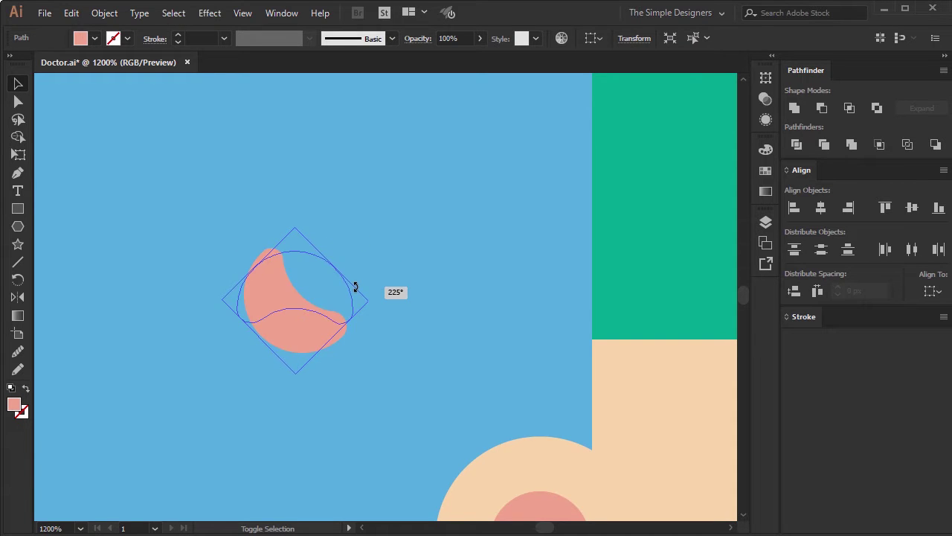
{"action": "left_click_drag", "start_coordinate": [268, 239], "coordinate": [384, 331]}
{"action": "scroll", "coordinate": [384, 331], "scroll_direction": "down", "scroll_amount": 5}
{"action": "scroll", "coordinate": [372, 337], "scroll_direction": "down", "scroll_amount": 2}
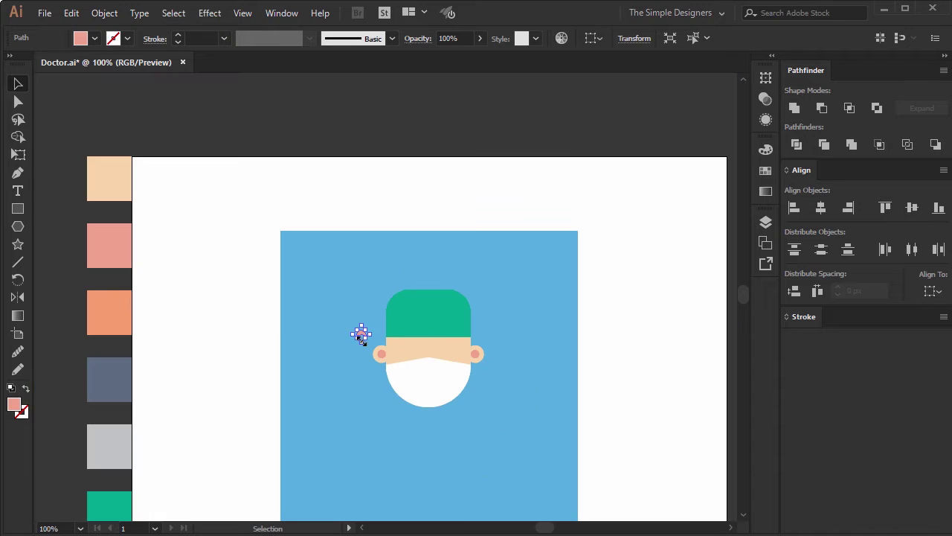
{"action": "scroll", "coordinate": [364, 349], "scroll_direction": "up", "scroll_amount": 2}
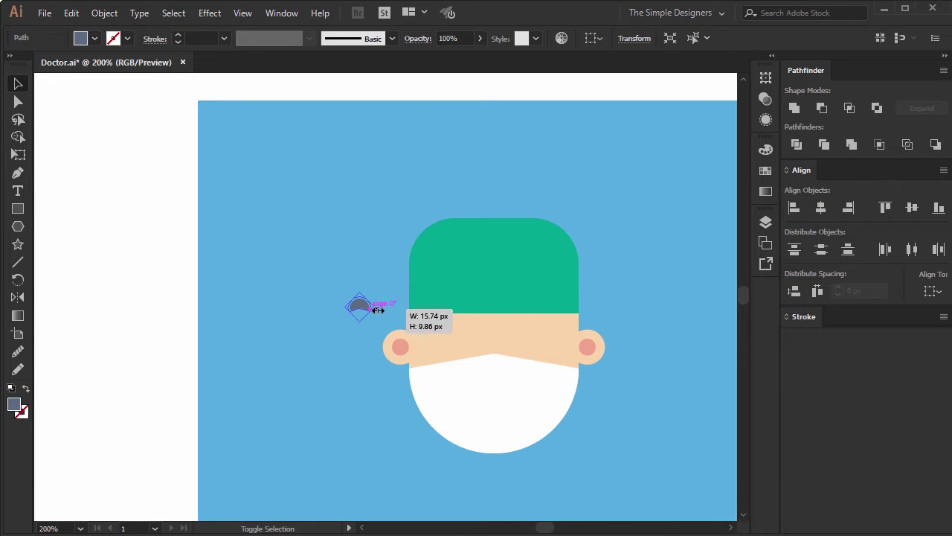
{"action": "mouse_move", "coordinate": [358, 304]}
{"action": "left_mouse_down"}
{"action": "mouse_move", "coordinate": [471, 339]}
{"action": "mouse_move", "coordinate": [535, 338]}
{"action": "left_mouse_up"}
Step: Group the left and right eyes together as a pair
{"action": "key", "text": "ctrl+shift+a"}
{"action": "scroll", "coordinate": [442, 395], "scroll_direction": "up", "scroll_amount": 3}
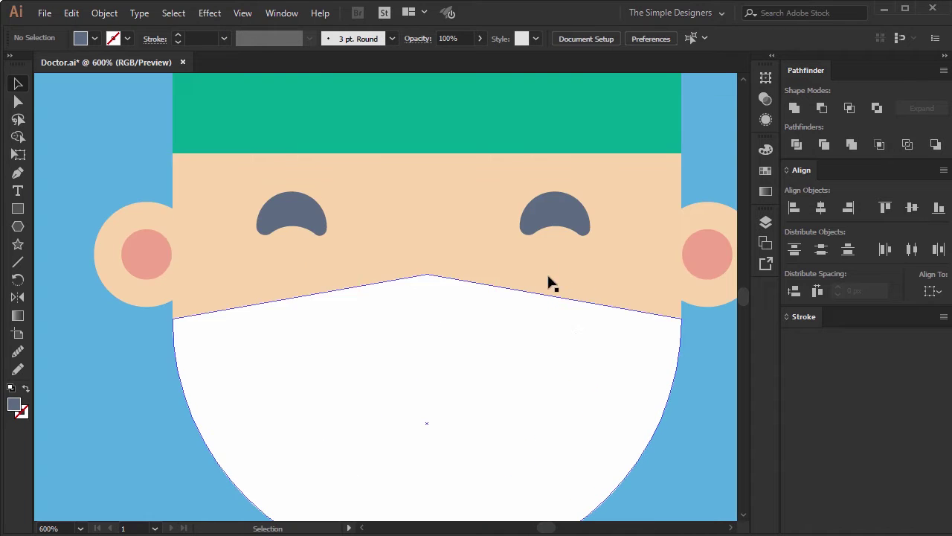
{"action": "left_click", "coordinate": [553, 214]}
{"action": "left_click", "coordinate": [302, 214], "text": "shift"}
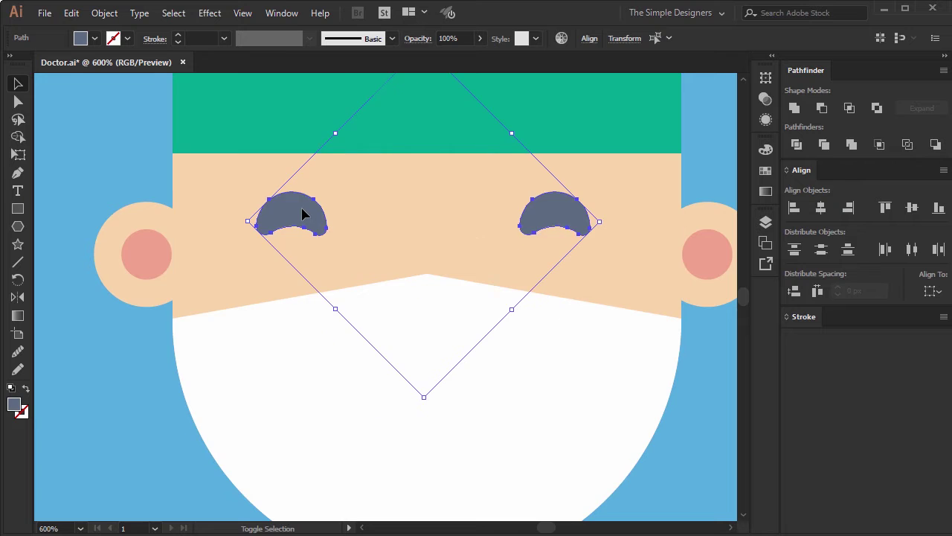
{"action": "key", "text": "ctrl+g"}
{"action": "key", "text": "ctrl+minus"}
{"action": "key", "text": "ctrl+minus"}
{"action": "key", "text": "ctrl+minus"}
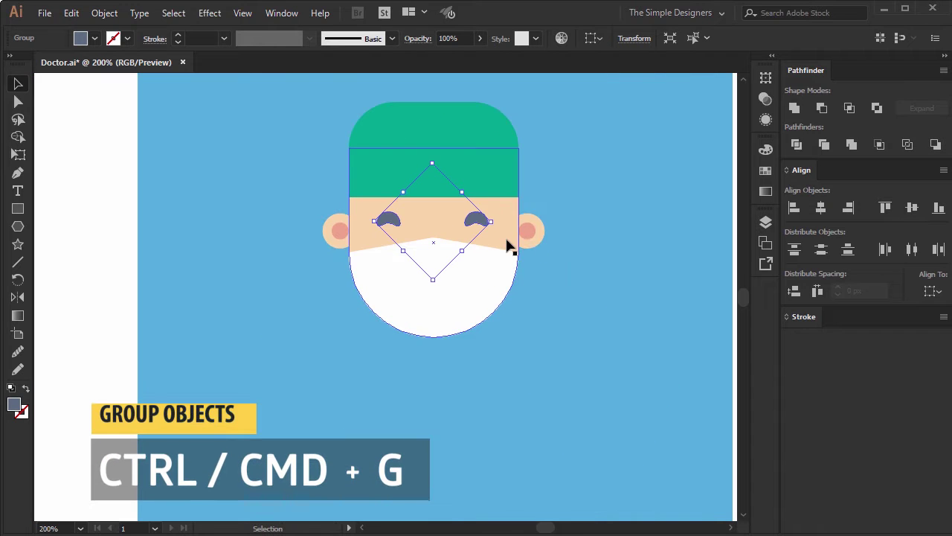
{"action": "left_click", "coordinate": [508, 245]}
{"action": "left_click", "coordinate": [591, 320]}
{"action": "left_click_drag", "start_coordinate": [281, 99], "coordinate": [281, 99]}
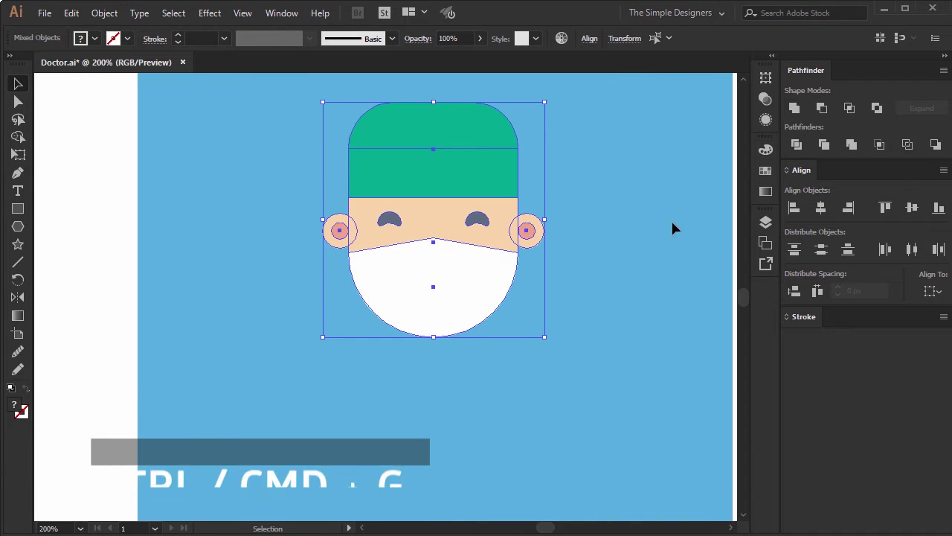
{"action": "left_click", "coordinate": [617, 214]}
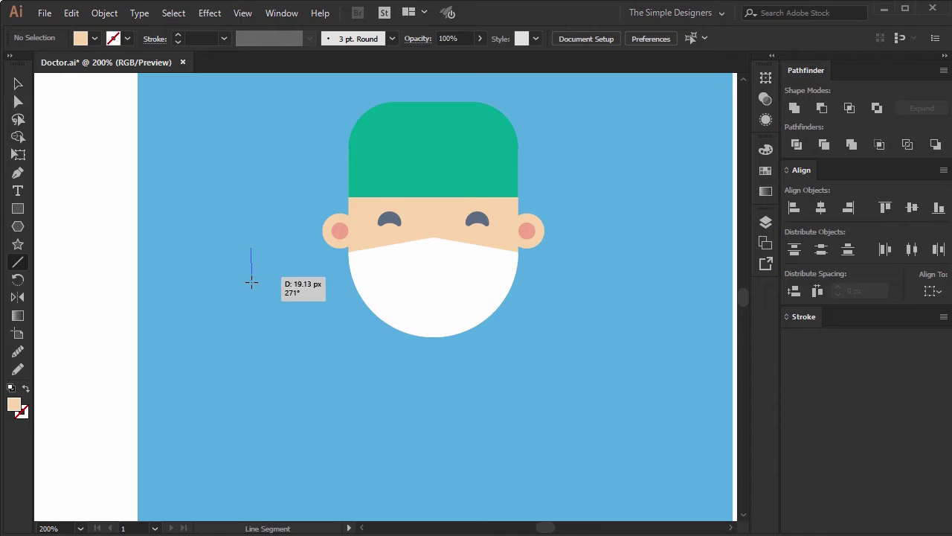
Step: Make a cross of two lines with a 10 px round stroke and expand it
{"action": "left_click_drag", "start_coordinate": [251, 291], "coordinate": [251, 290]}
{"action": "left_click_drag", "start_coordinate": [251, 242], "coordinate": [270, 261]}
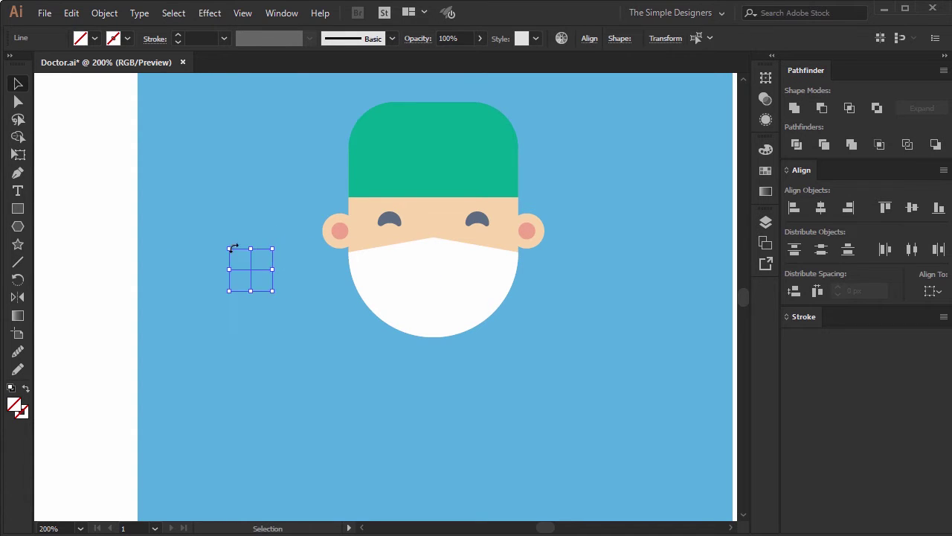
{"action": "left_click", "coordinate": [179, 35]}
{"action": "left_click", "coordinate": [180, 35]}
{"action": "left_click", "coordinate": [179, 36]}
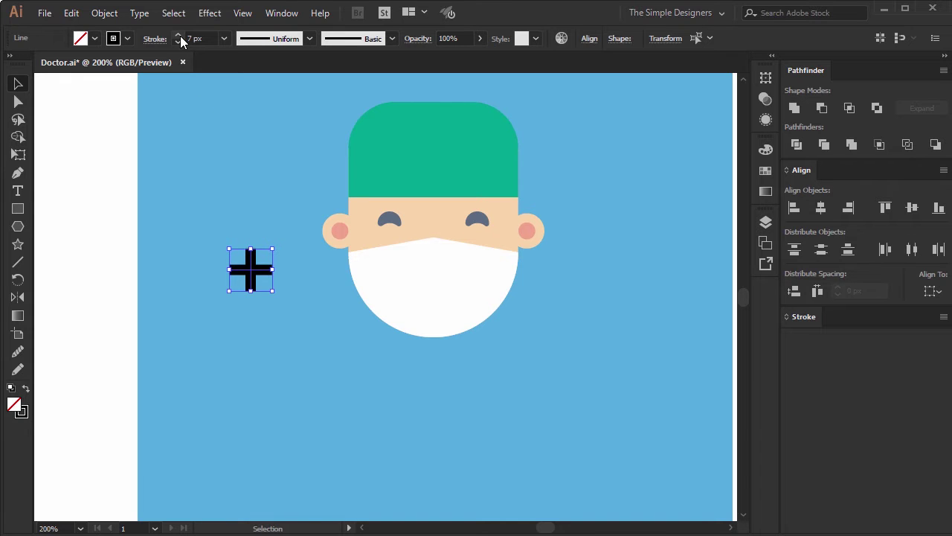
{"action": "left_click", "coordinate": [785, 316]}
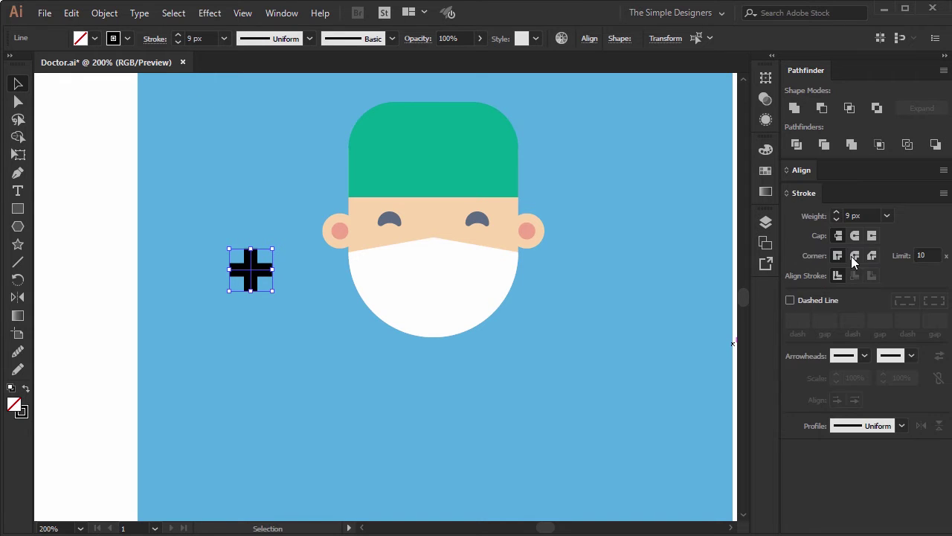
{"action": "left_click", "coordinate": [855, 255]}
{"action": "left_click", "coordinate": [178, 35]}
{"action": "left_click", "coordinate": [104, 13]}
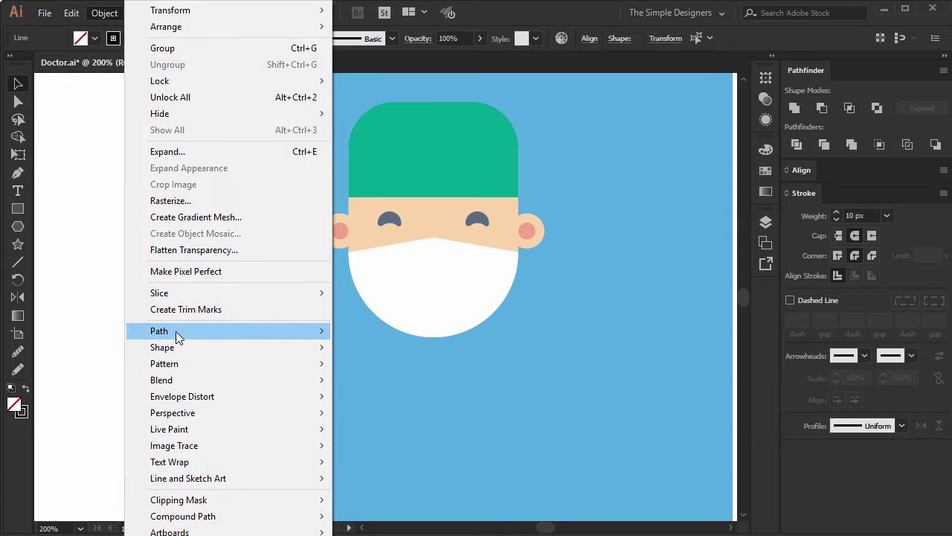
{"action": "left_click", "coordinate": [191, 152]}
{"action": "left_click", "coordinate": [491, 363]}
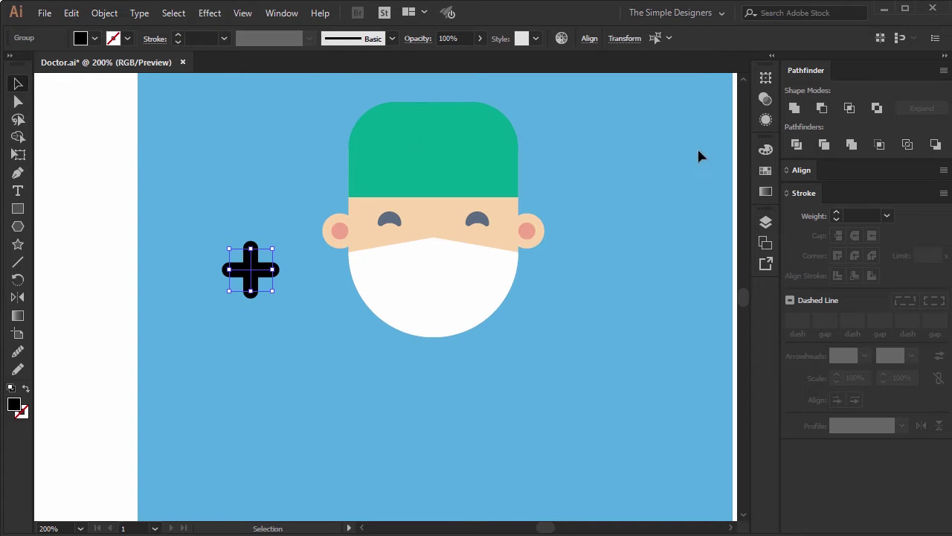
Step: Fill the cross with white and shrink it onto the cap
{"action": "key", "text": "i"}
{"action": "left_click", "coordinate": [435, 299]}
{"action": "key", "text": "v"}
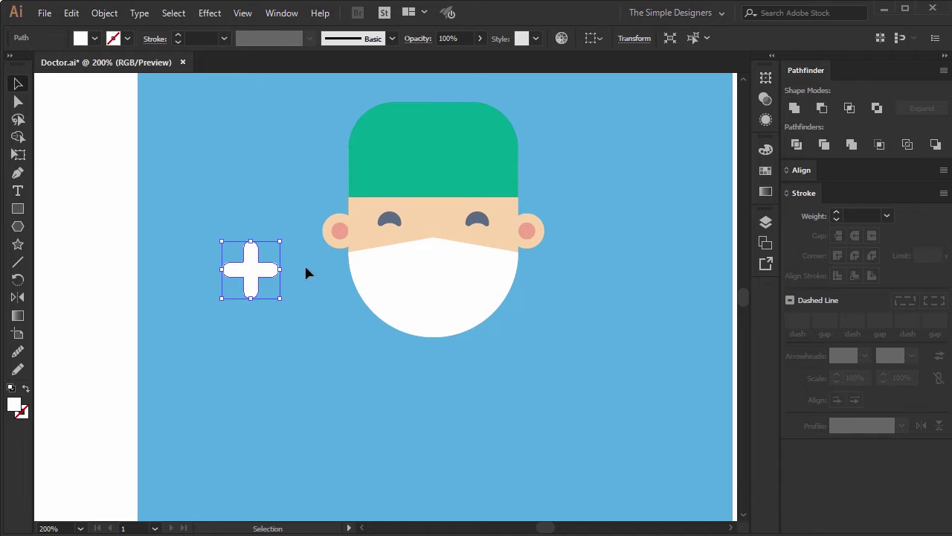
{"action": "mouse_move", "coordinate": [283, 238]}
{"action": "left_mouse_down"}
{"action": "mouse_move", "coordinate": [273, 248]}
{"action": "mouse_move", "coordinate": [436, 161]}
{"action": "mouse_move", "coordinate": [434, 149]}
{"action": "left_mouse_up"}
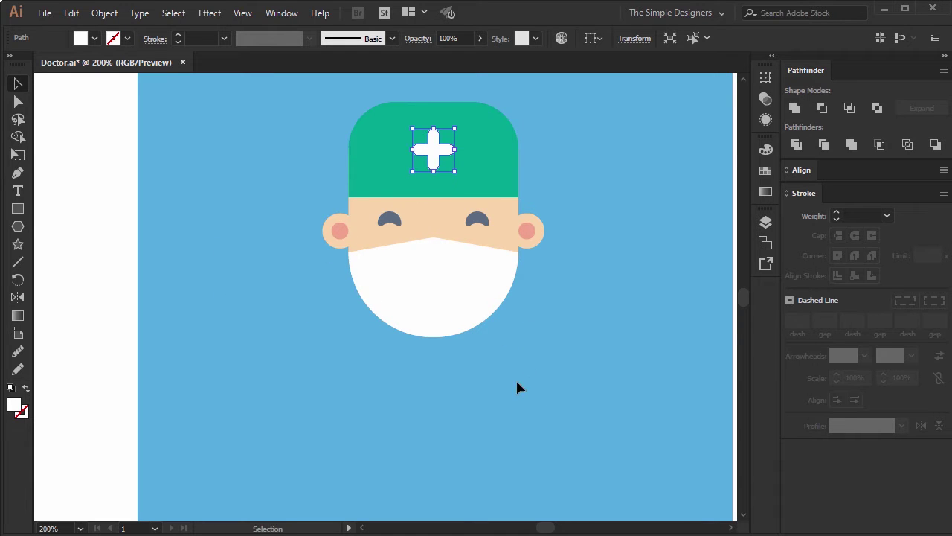
Step: Centre the cross horizontally on the head and resize it to about 25 px
{"action": "key", "text": "ctrl+a"}
{"action": "left_click", "coordinate": [802, 169]}
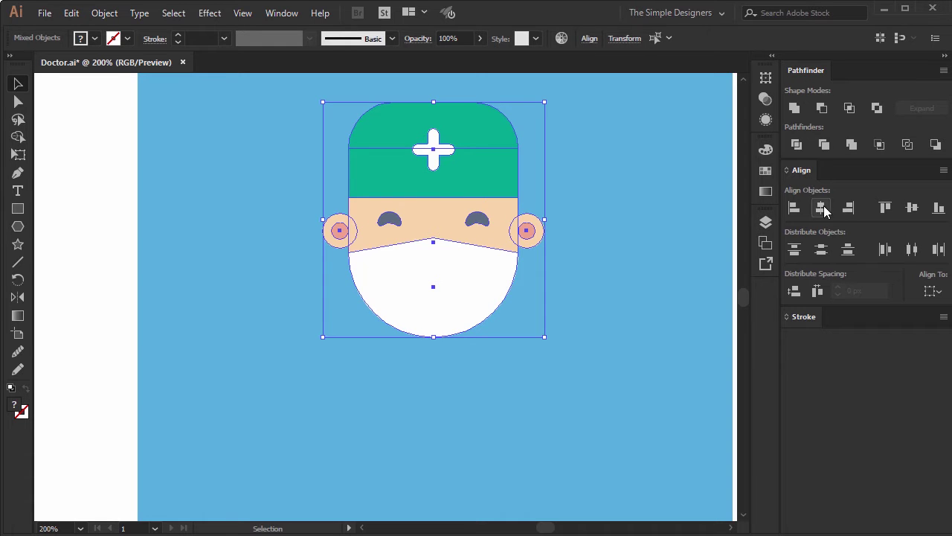
{"action": "left_click", "coordinate": [593, 172]}
{"action": "left_click", "coordinate": [433, 146]}
{"action": "left_click_drag", "start_coordinate": [454, 131], "coordinate": [451, 126]}
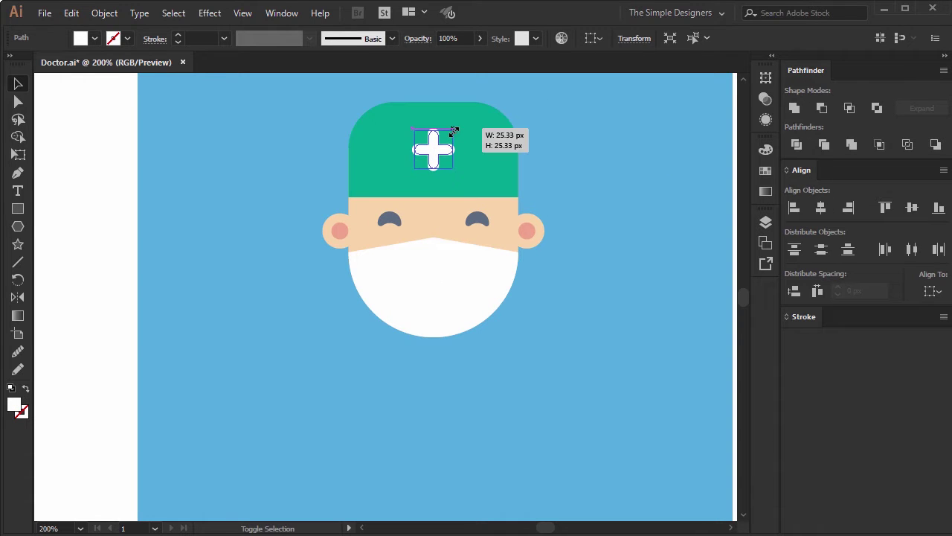
{"action": "left_click", "coordinate": [590, 148]}
{"action": "key", "text": "ctrl+minus"}
{"action": "scroll", "coordinate": [546, 275], "scroll_direction": "up", "scroll_amount": 1}
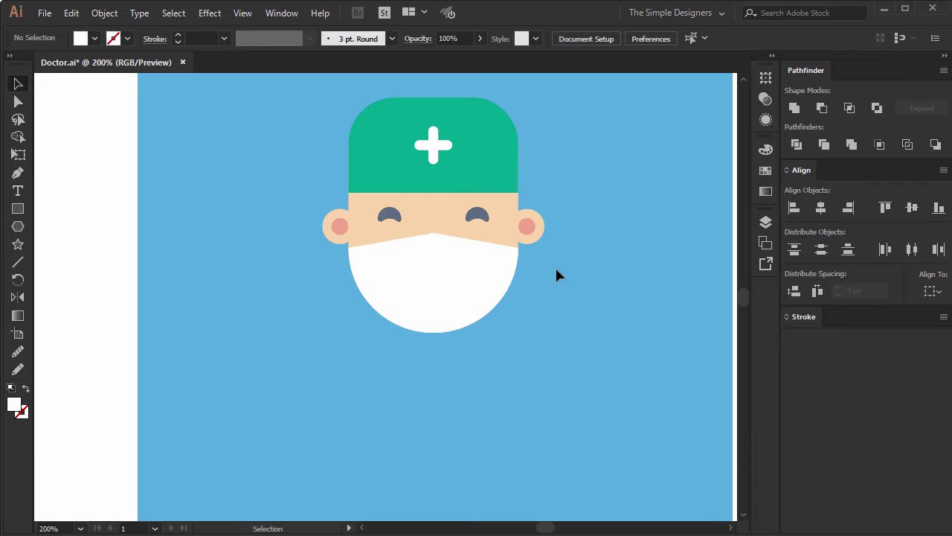
Step: Draw a small rounded pill and fill it with the cheek's pink
{"action": "key", "text": "m"}
{"action": "mouse_move", "coordinate": [331, 277]}
{"action": "left_mouse_down"}
{"action": "mouse_move", "coordinate": [353, 322]}
{"action": "mouse_move", "coordinate": [343, 294]}
{"action": "left_mouse_up"}
{"action": "key", "text": "a"}
{"action": "key", "text": "i"}
{"action": "left_click", "coordinate": [340, 223]}
{"action": "key", "text": "v"}
Step: Move the pink pill to the face's centre line and send it behind the white mask
{"action": "left_click", "coordinate": [365, 355]}
{"action": "left_click_drag", "start_coordinate": [342, 304], "coordinate": [436, 242]}
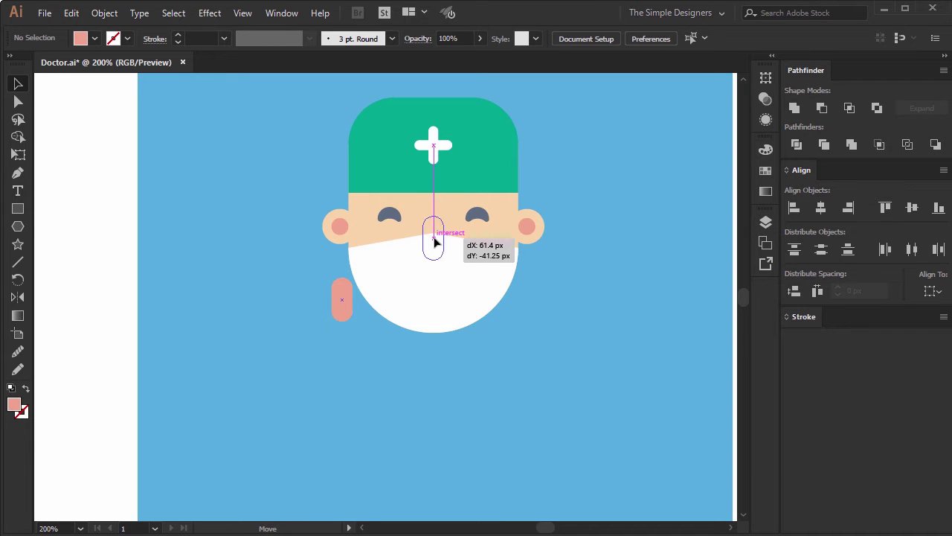
{"action": "left_click_drag", "start_coordinate": [436, 242], "coordinate": [437, 242]}
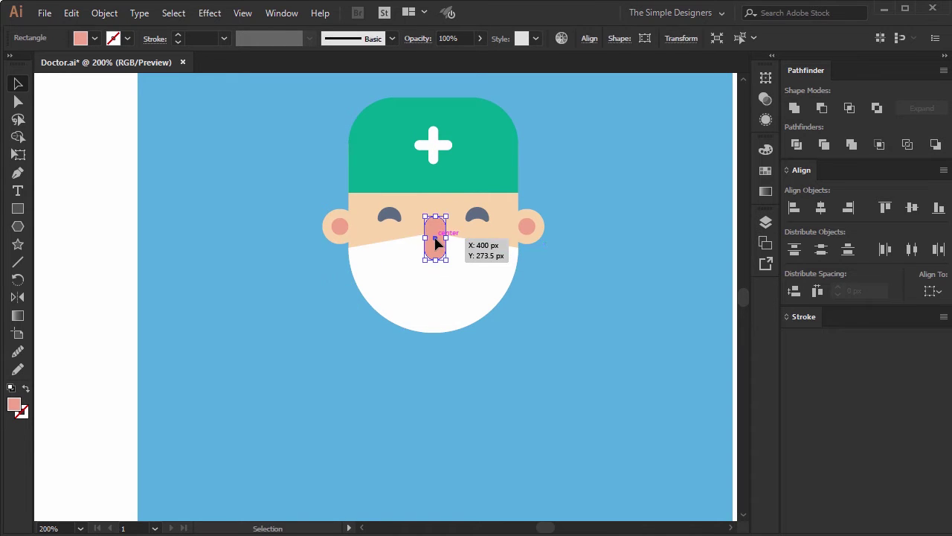
{"action": "key", "text": "ctrl+bracketleft"}
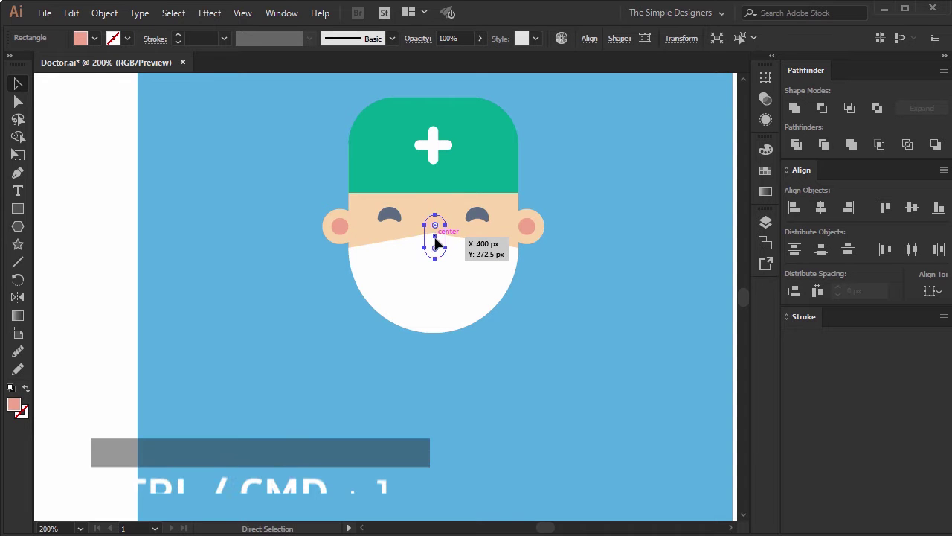
{"action": "left_click", "coordinate": [537, 286]}
Step: Nudge the nose slightly up and left between the eyes, then draw a small forehead rectangle
{"action": "key", "text": "ctrl+plus"}
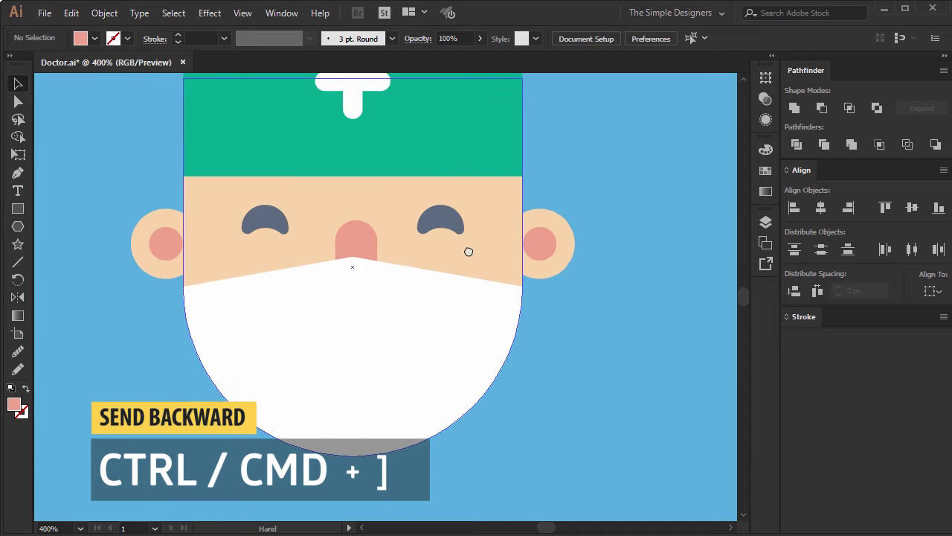
{"action": "key", "text": "ctrl+plus"}
{"action": "left_click", "coordinate": [505, 217]}
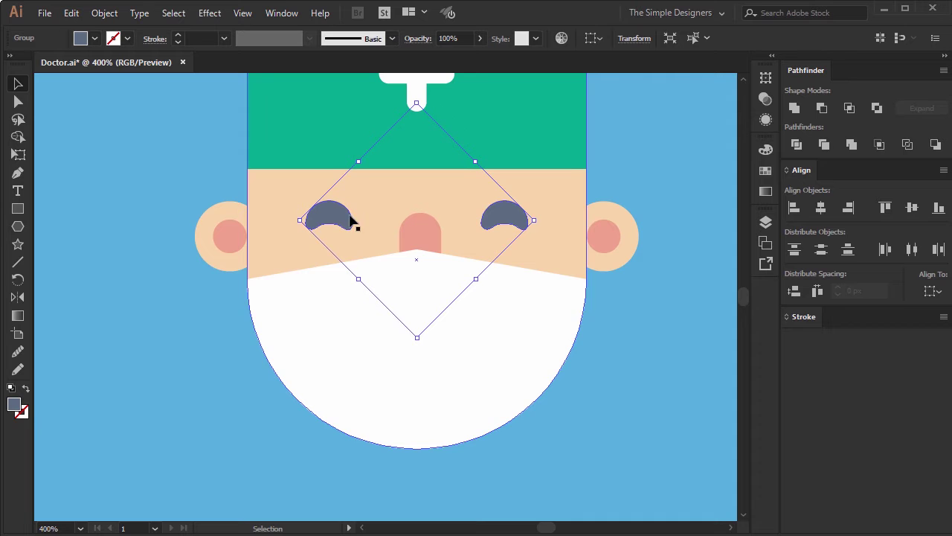
{"action": "left_click", "coordinate": [647, 366]}
{"action": "left_click_drag", "start_coordinate": [427, 239], "coordinate": [424, 236]}
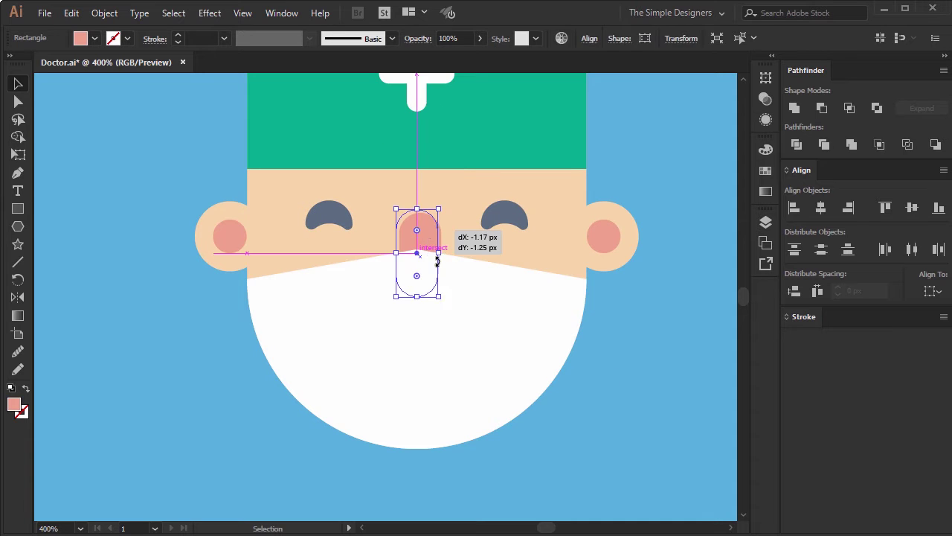
{"action": "left_click", "coordinate": [603, 363]}
{"action": "left_click", "coordinate": [419, 237]}
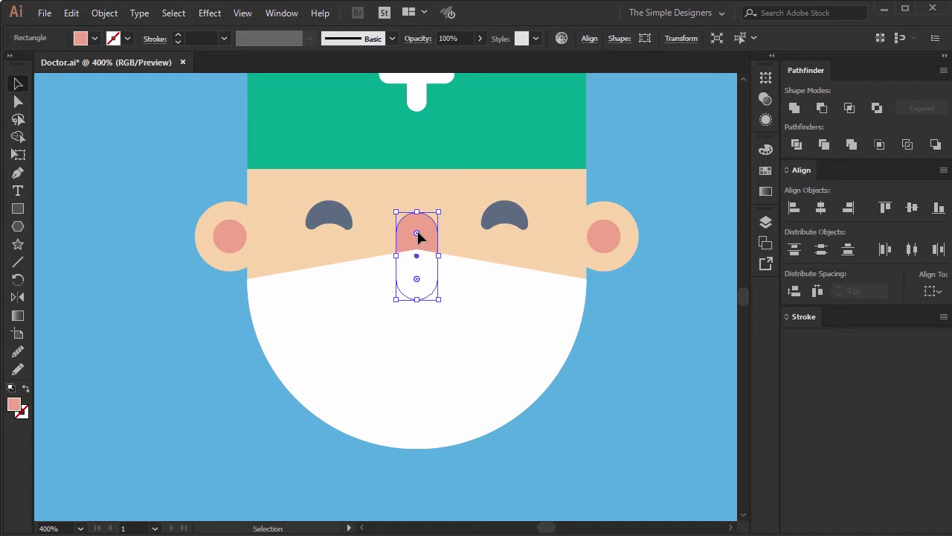
{"action": "left_click_drag", "start_coordinate": [315, 157], "coordinate": [379, 192]}
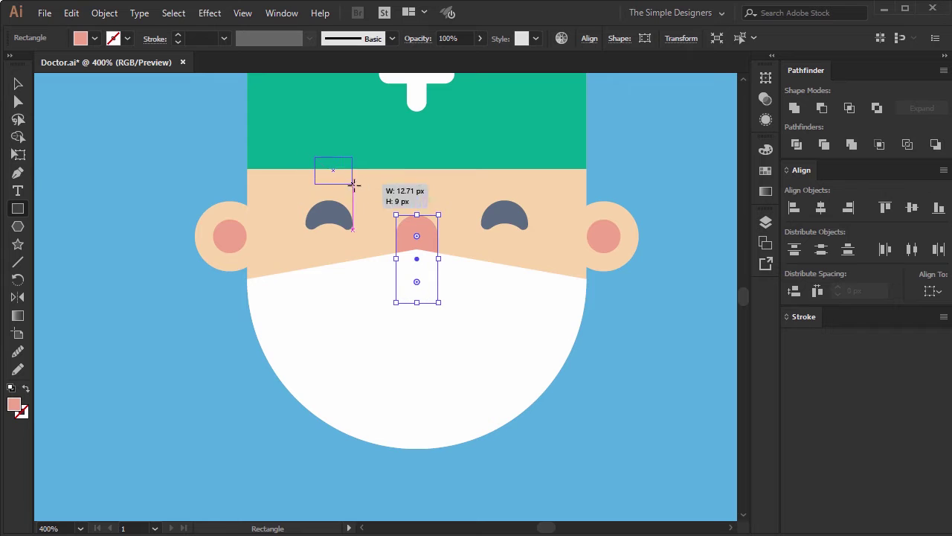
Step: Round the forehead rectangle's bottom corners into a fringe shape
{"action": "key", "text": "v"}
{"action": "key", "text": "a"}
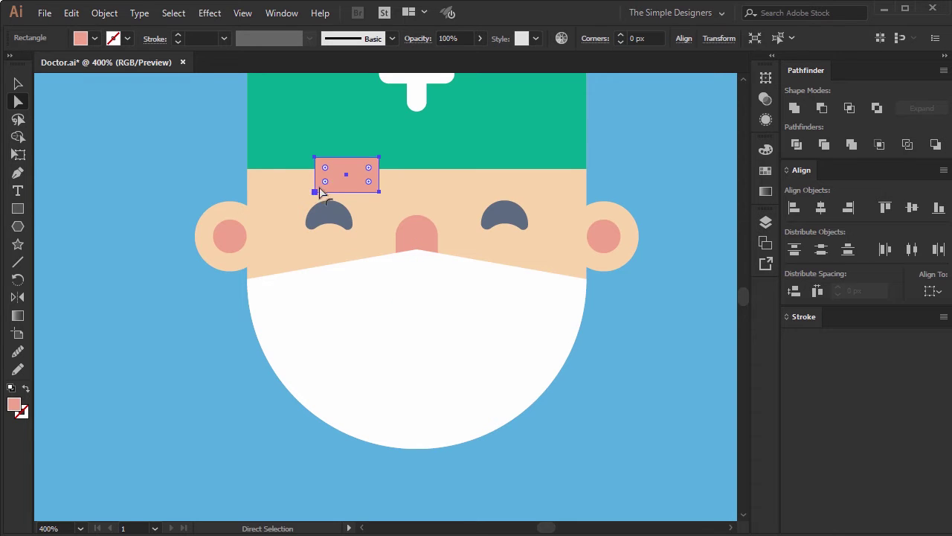
{"action": "left_click", "coordinate": [315, 191]}
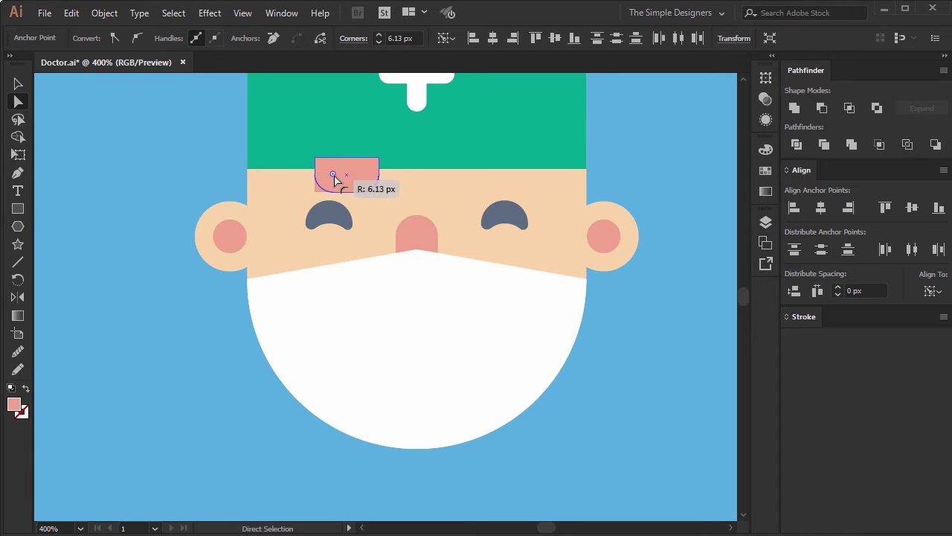
{"action": "key", "text": "v"}
{"action": "key", "text": "ctrl+shift+a"}
{"action": "key", "text": "ctrl+minus"}
{"action": "key", "text": "ctrl+minus"}
{"action": "key", "text": "ctrl+minus"}
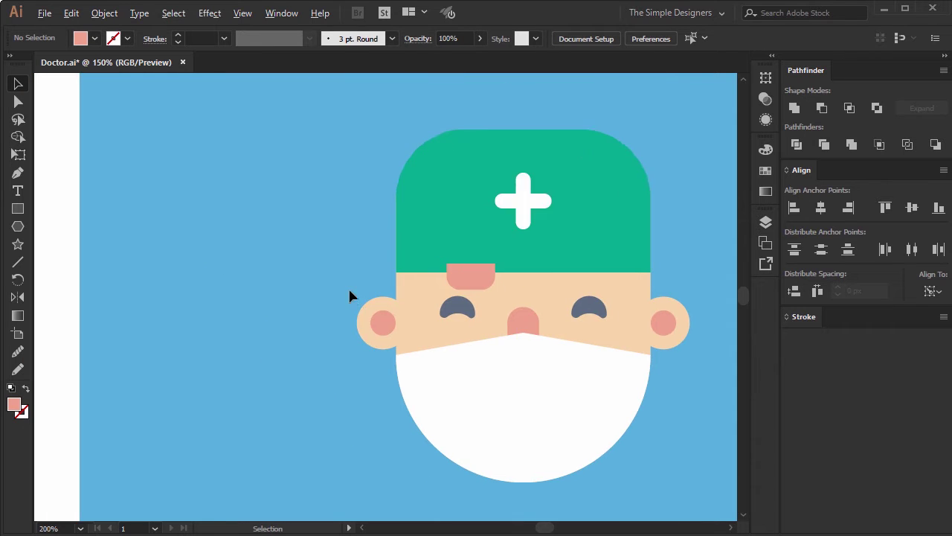
Step: Fill the rounded fringe shape with the orange hair colour
{"action": "left_click", "coordinate": [393, 284]}
{"action": "key", "text": "ctrl+minus"}
{"action": "key", "text": "ctrl+minus"}
{"action": "key", "text": "ctrl+minus"}
{"action": "key", "text": "i"}
{"action": "left_click", "coordinate": [209, 265]}
{"action": "key", "text": "v"}
Step: Duplicate the orange shape into three fringe pieces spaced across the forehead
{"action": "scroll", "coordinate": [351, 283], "scroll_direction": "up", "scroll_amount": 4}
{"action": "scroll", "coordinate": [415, 357], "scroll_direction": "up", "scroll_amount": 2}
{"action": "scroll", "coordinate": [389, 276], "scroll_direction": "up", "scroll_amount": 1}
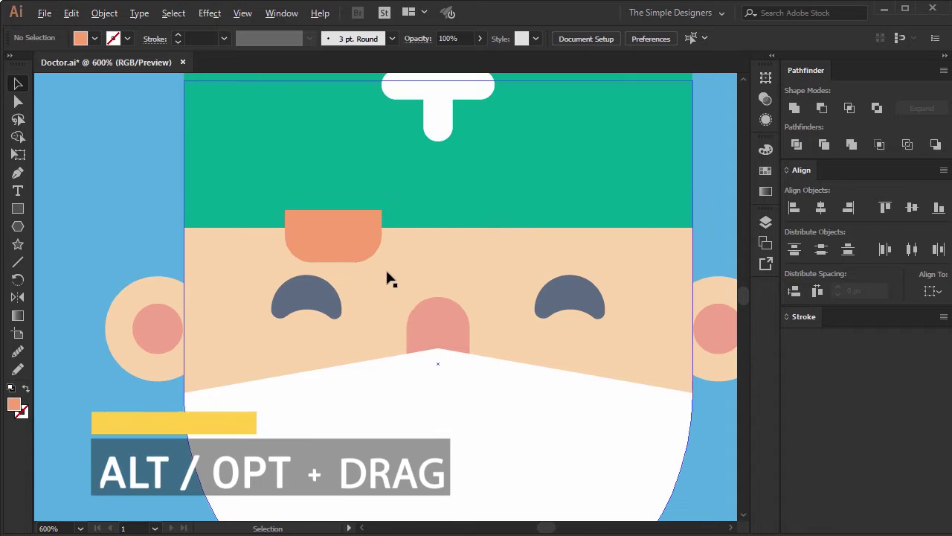
{"action": "left_click_drag", "start_coordinate": [334, 242], "coordinate": [431, 223]}
{"action": "left_click_drag", "start_coordinate": [350, 242], "coordinate": [350, 244]}
{"action": "left_click_drag", "start_coordinate": [425, 234], "coordinate": [521, 255]}
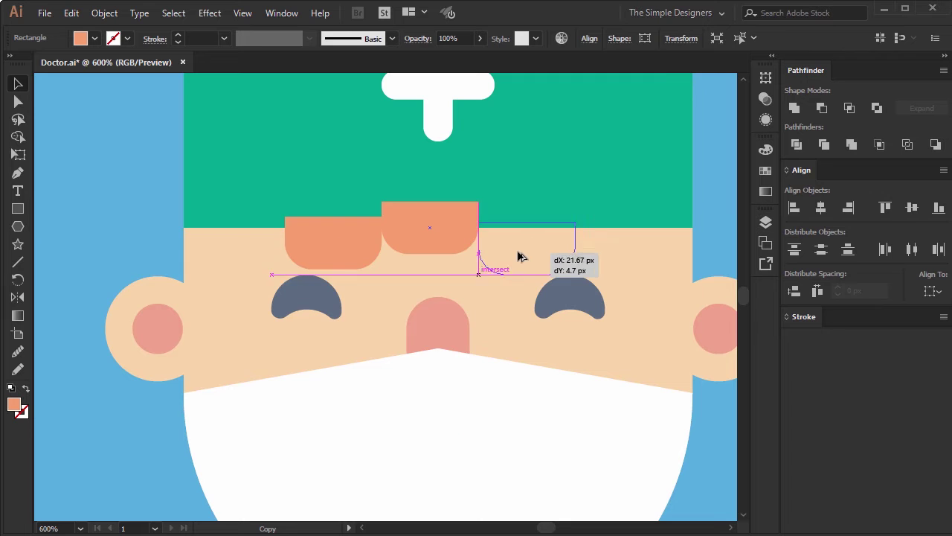
{"action": "mouse_move", "coordinate": [520, 255]}
{"action": "left_mouse_down"}
{"action": "mouse_move", "coordinate": [512, 239]}
{"action": "mouse_move", "coordinate": [481, 251]}
{"action": "mouse_move", "coordinate": [544, 245]}
{"action": "left_mouse_up"}
Step: Tuck the three orange shapes behind the cap and draw a tall strip at the face's left edge
{"action": "left_click", "coordinate": [447, 240]}
{"action": "left_click", "coordinate": [506, 242], "text": "shift"}
{"action": "left_click", "coordinate": [629, 255]}
{"action": "left_click", "coordinate": [432, 228], "text": "shift"}
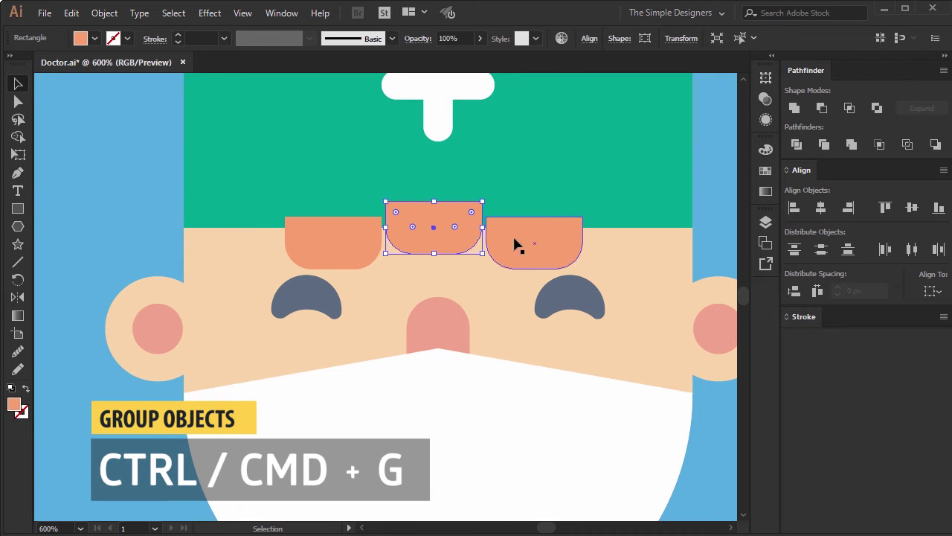
{"action": "left_click", "coordinate": [356, 236], "text": "shift"}
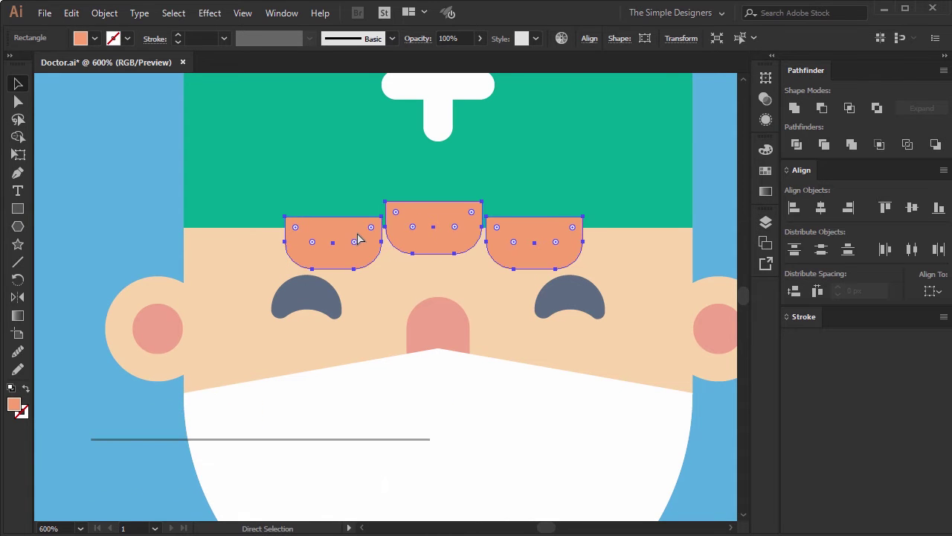
{"action": "key", "text": "ctrl+bracketleft"}
{"action": "left_click", "coordinate": [139, 212]}
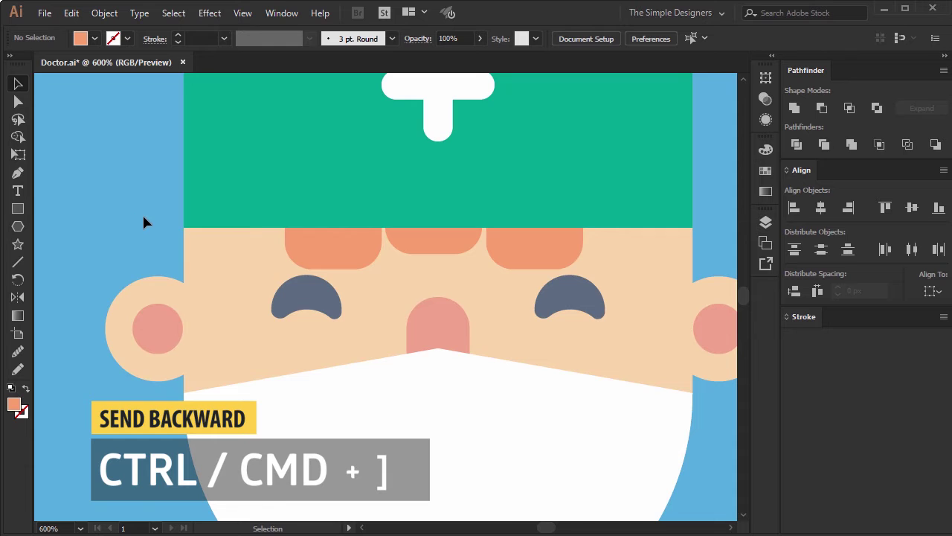
{"action": "key", "text": "m"}
{"action": "left_click_drag", "start_coordinate": [210, 227], "coordinate": [184, 343]}
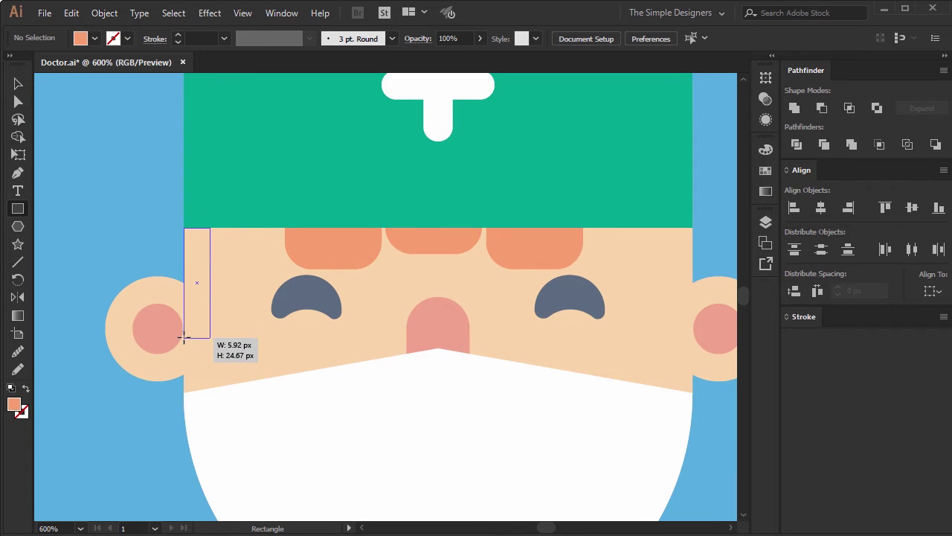
Step: Nudge the left ear toward the face and copy the orange strip to the right edge
{"action": "key", "text": "v"}
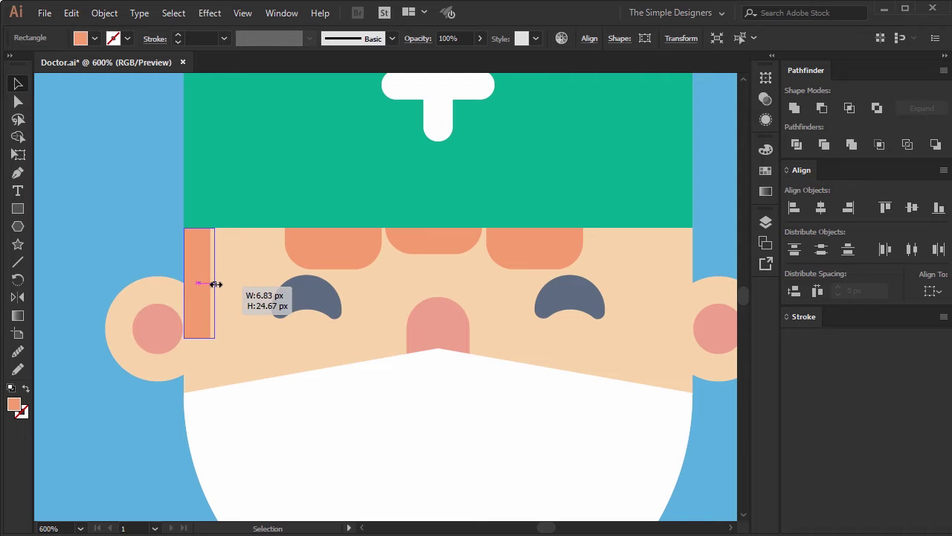
{"action": "left_click", "coordinate": [155, 316]}
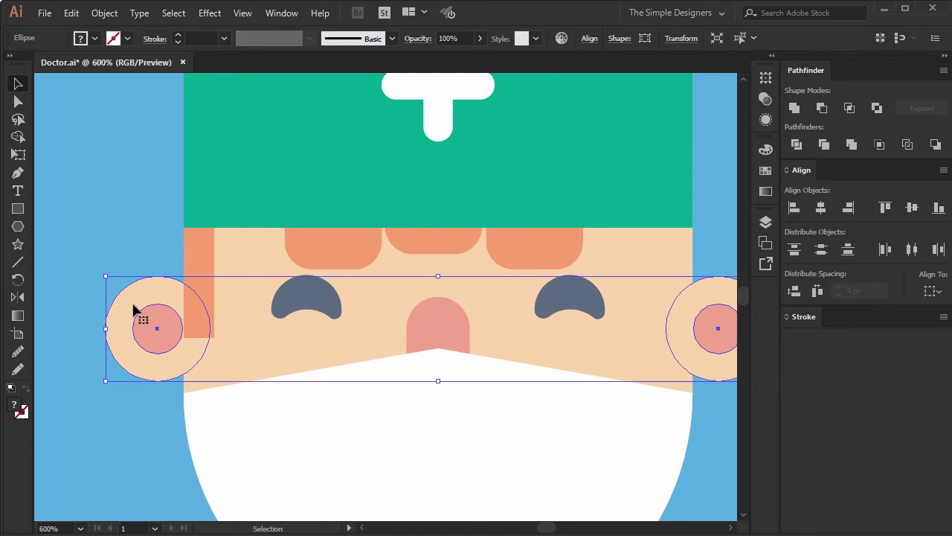
{"action": "left_click", "coordinate": [100, 251]}
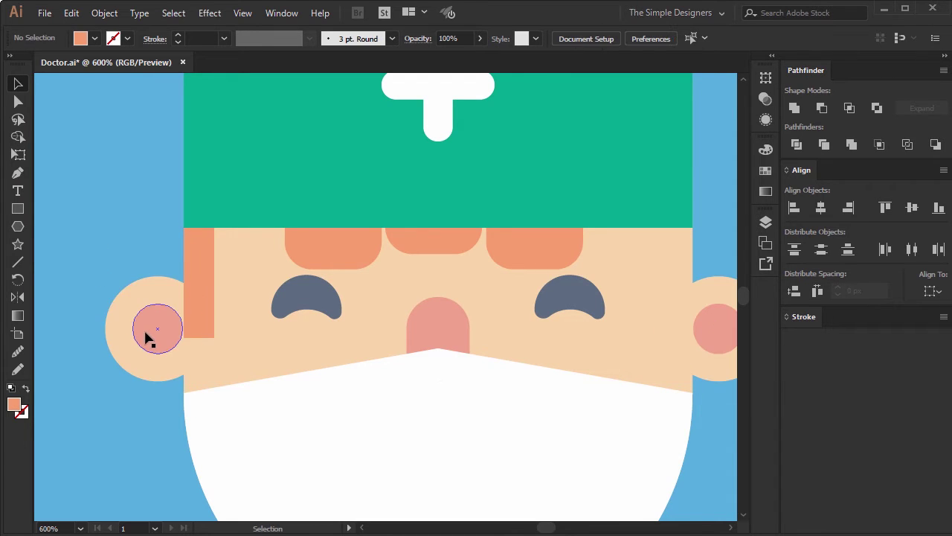
{"action": "left_click_drag", "start_coordinate": [161, 328], "coordinate": [164, 328]}
{"action": "left_click", "coordinate": [206, 256]}
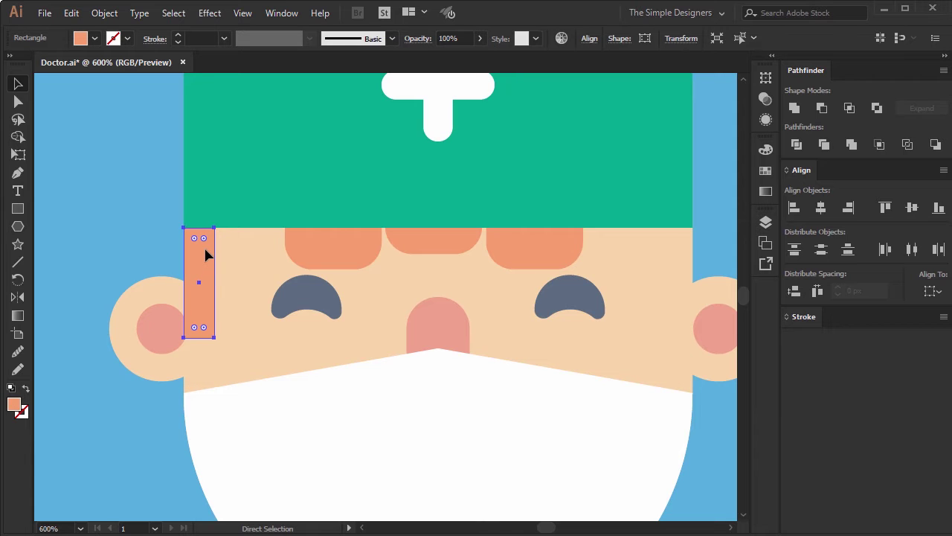
{"action": "left_click_drag", "start_coordinate": [199, 260], "coordinate": [677, 259]}
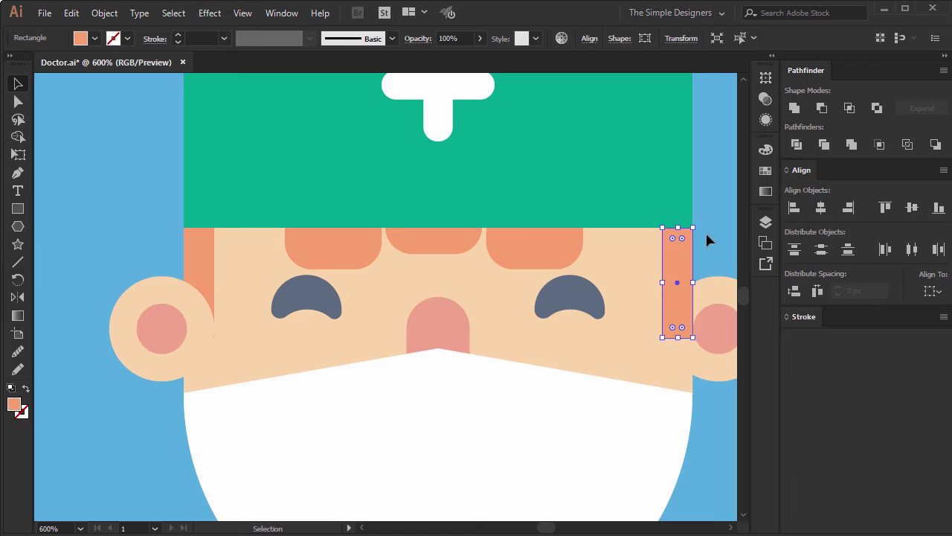
Step: Bring the right ear in front of the right-side orange strip
{"action": "left_click", "coordinate": [716, 296]}
{"action": "right_click", "coordinate": [714, 292]}
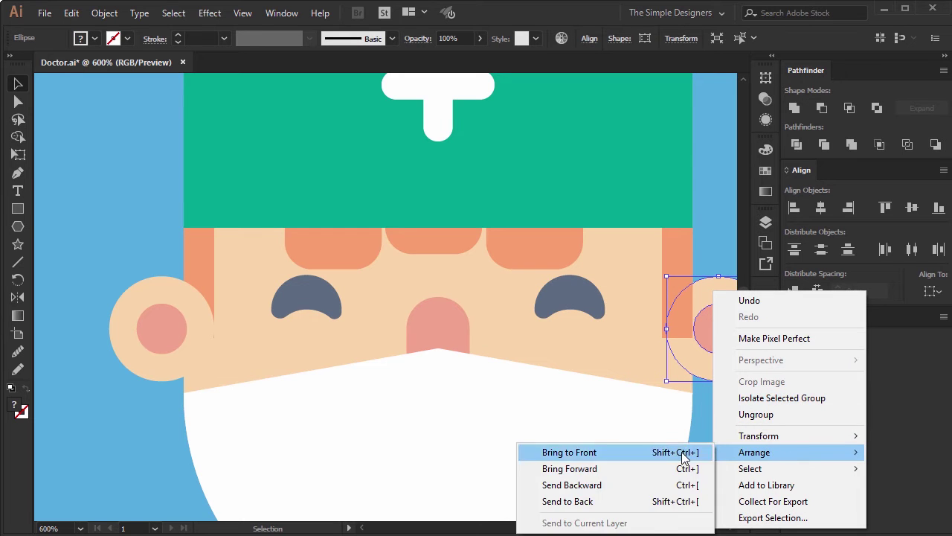
{"action": "left_click", "coordinate": [655, 452]}
{"action": "left_click", "coordinate": [704, 236]}
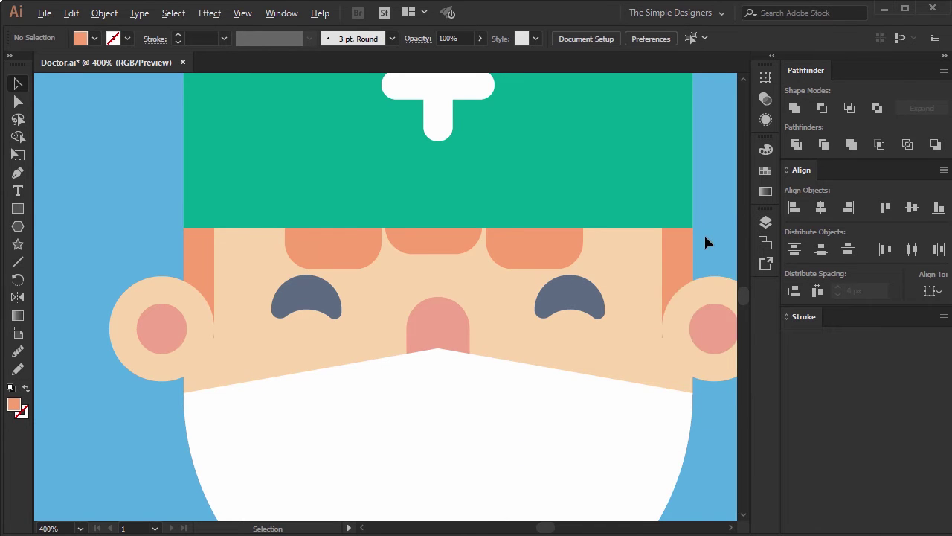
{"action": "key", "text": "ctrl+minus"}
Step: Copy the ear circle to the right side and offset a copy of the inner circle upward
{"action": "scroll", "coordinate": [230, 362], "scroll_direction": "up", "scroll_amount": 1}
{"action": "scroll", "coordinate": [276, 344], "scroll_direction": "up", "scroll_amount": 2}
{"action": "scroll", "coordinate": [216, 328], "scroll_direction": "up", "scroll_amount": 1}
{"action": "left_click_drag", "start_coordinate": [217, 328], "coordinate": [605, 335]}
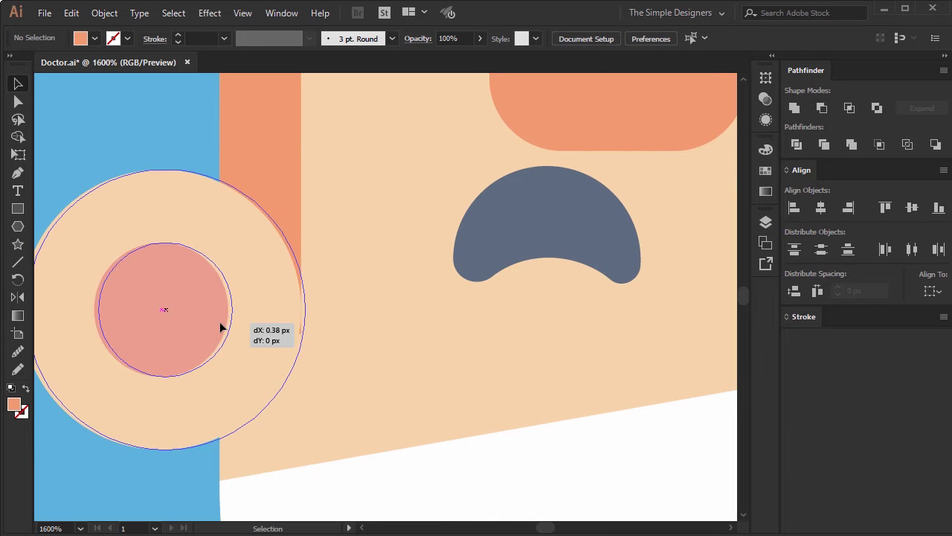
{"action": "scroll", "coordinate": [219, 325], "scroll_direction": "down", "scroll_amount": 3}
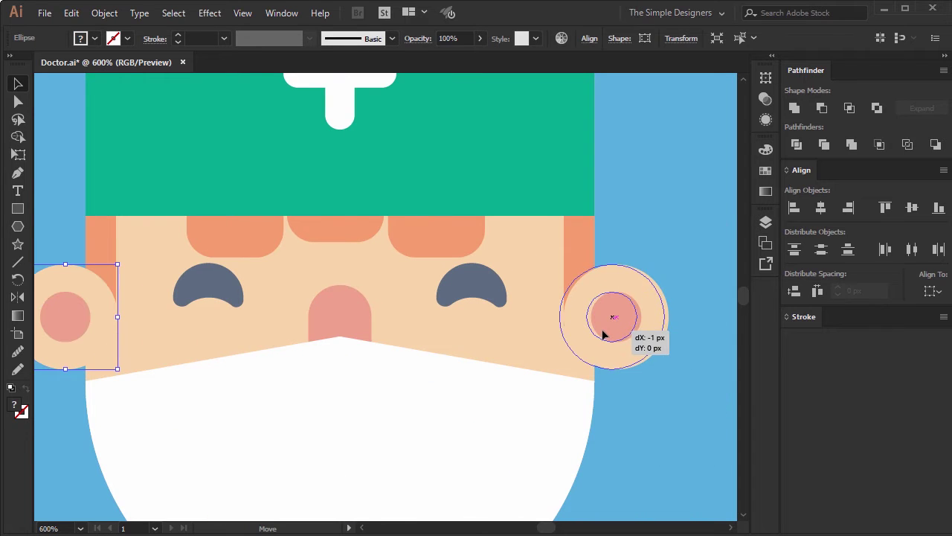
{"action": "mouse_move", "coordinate": [604, 335]}
{"action": "left_mouse_down"}
{"action": "mouse_move", "coordinate": [592, 314]}
{"action": "mouse_move", "coordinate": [580, 319]}
{"action": "left_mouse_up"}
{"action": "left_click", "coordinate": [631, 239]}
{"action": "key", "text": "ctrl+plus"}
{"action": "key", "text": "ctrl+plus"}
{"action": "key", "text": "ctrl+plus"}
{"action": "key", "text": "ctrl+minus"}
{"action": "key", "text": "ctrl+minus"}
{"action": "key", "text": "ctrl+minus"}
{"action": "left_click_drag", "start_coordinate": [539, 344], "coordinate": [531, 319]}
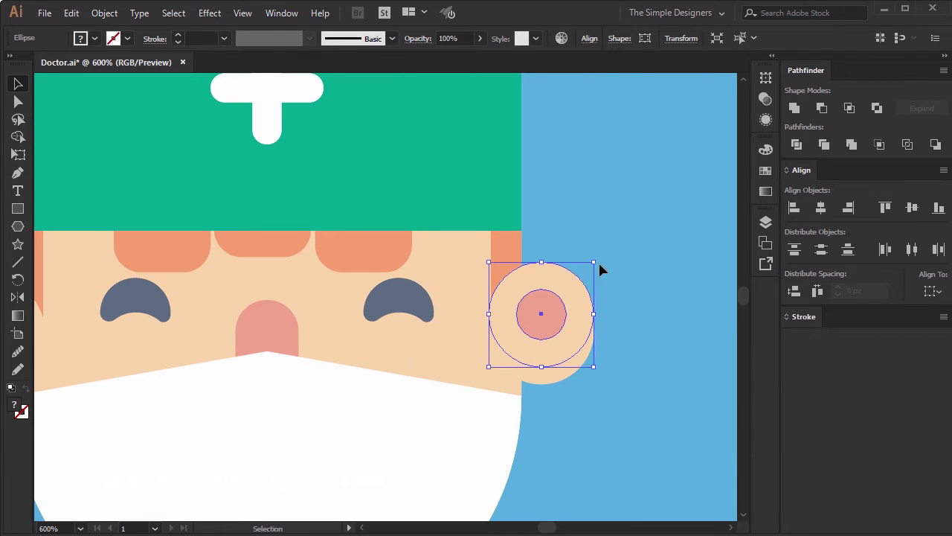
Step: Unite the offset circles into one shape filled with the eyes' blue-grey
{"action": "left_click", "coordinate": [795, 108]}
{"action": "key", "text": "i"}
{"action": "left_click", "coordinate": [398, 298]}
{"action": "key", "text": "v"}
{"action": "key", "text": "ctrl+shift+a"}
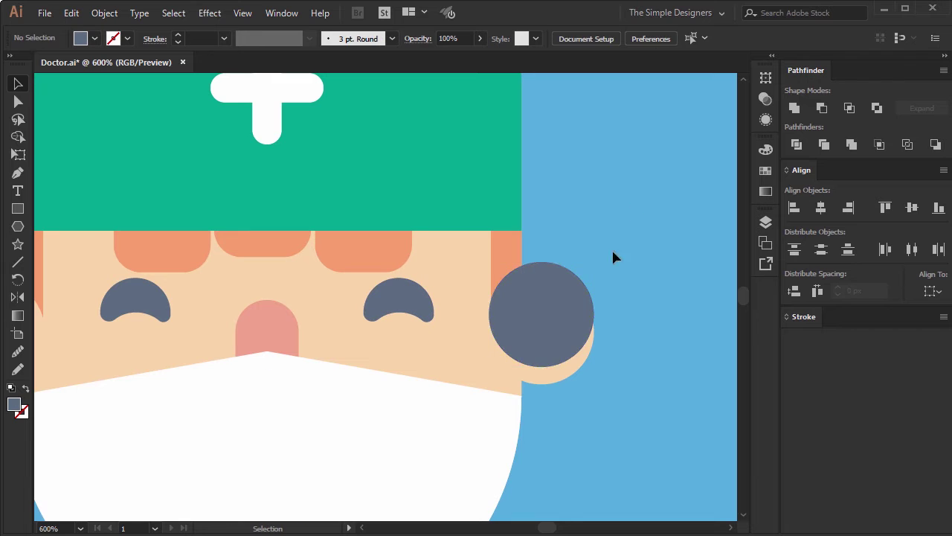
Step: Paste a copy of the right ear in front and select it with the blue-grey circle
{"action": "left_click", "coordinate": [547, 321]}
{"action": "left_click", "coordinate": [552, 368]}
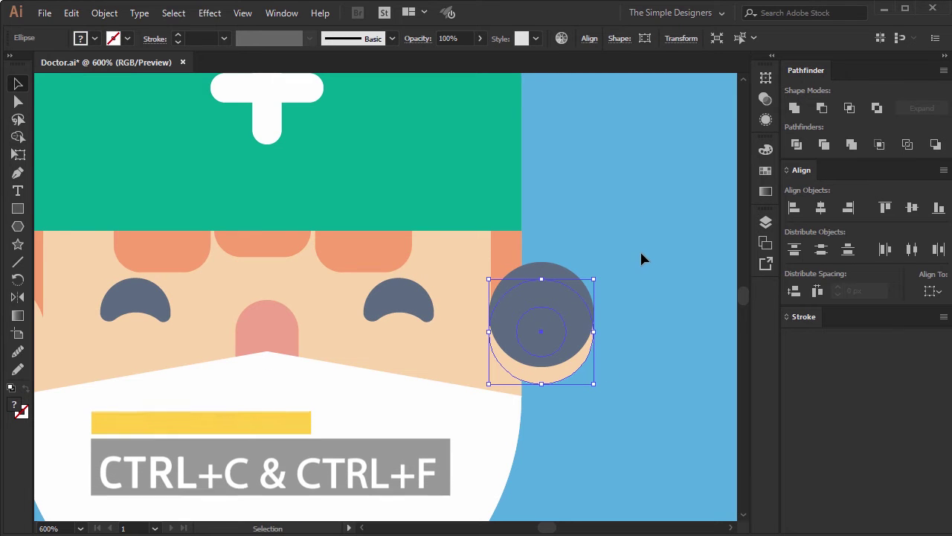
{"action": "key", "text": "ctrl+c"}
{"action": "key", "text": "ctrl+f"}
{"action": "left_click", "coordinate": [803, 108]}
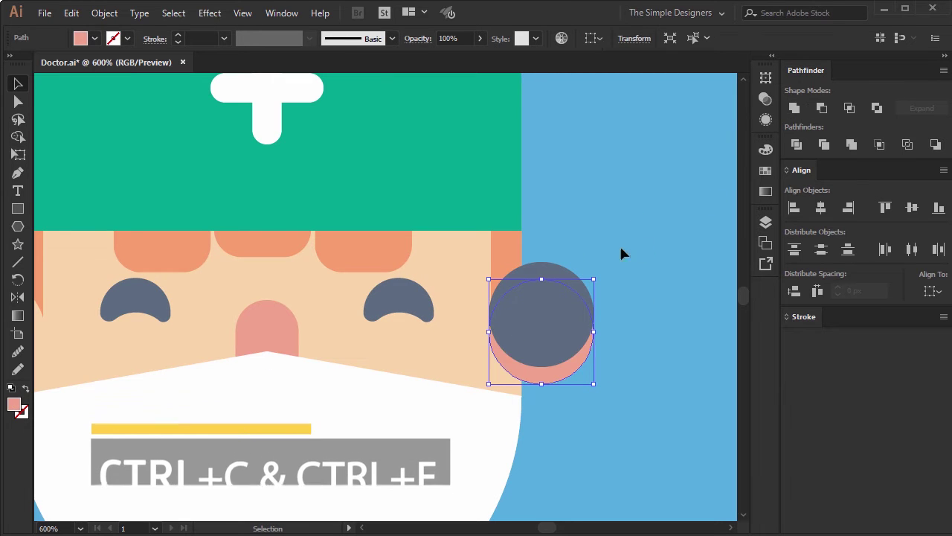
{"action": "left_click", "coordinate": [543, 274], "text": "shift"}
Step: Trim the blue-grey circle into a crescent over the ear with Shape Builder
{"action": "key", "text": "shift+m"}
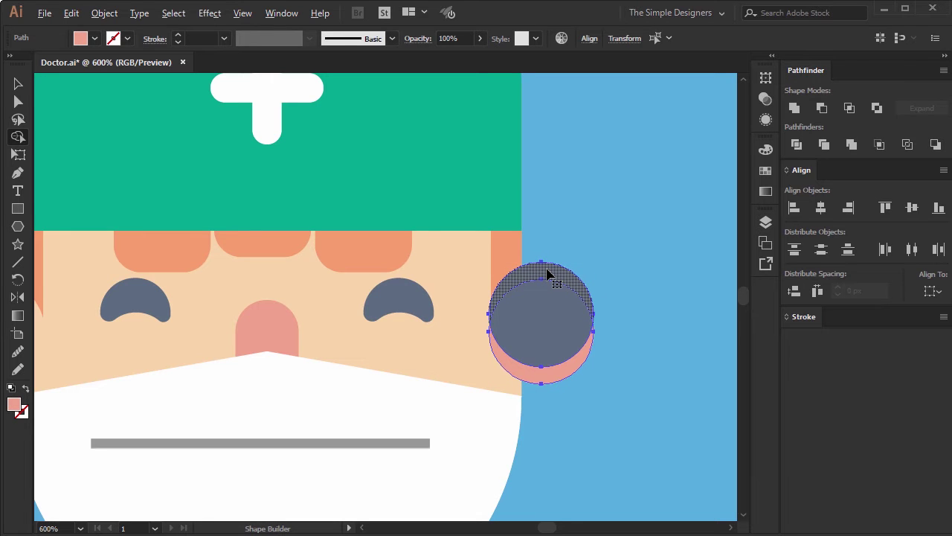
{"action": "left_click_drag", "start_coordinate": [535, 324], "coordinate": [534, 378]}
{"action": "key", "text": "v"}
{"action": "left_click", "coordinate": [597, 233]}
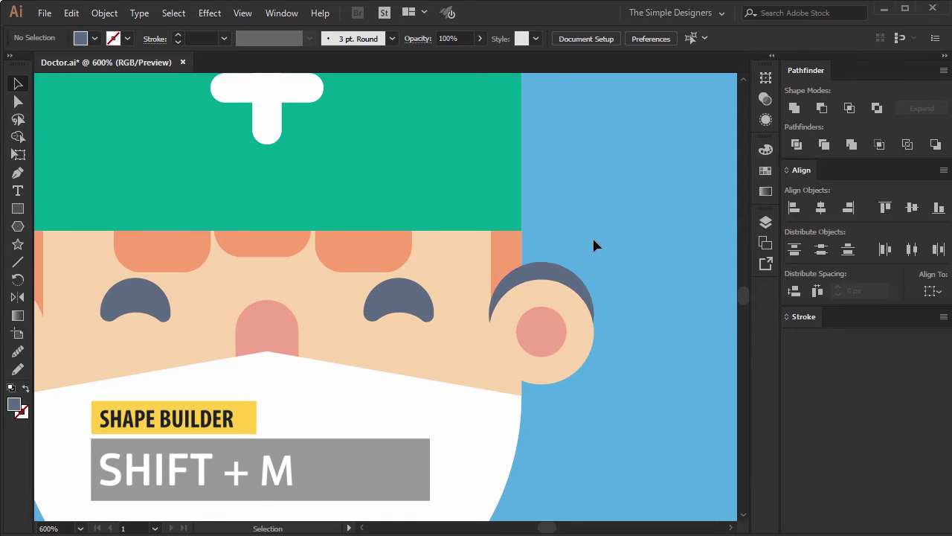
{"action": "scroll", "coordinate": [597, 237], "scroll_direction": "up", "scroll_amount": 1}
{"action": "left_click", "coordinate": [470, 261]}
{"action": "scroll", "coordinate": [525, 283], "scroll_direction": "up", "scroll_amount": 2}
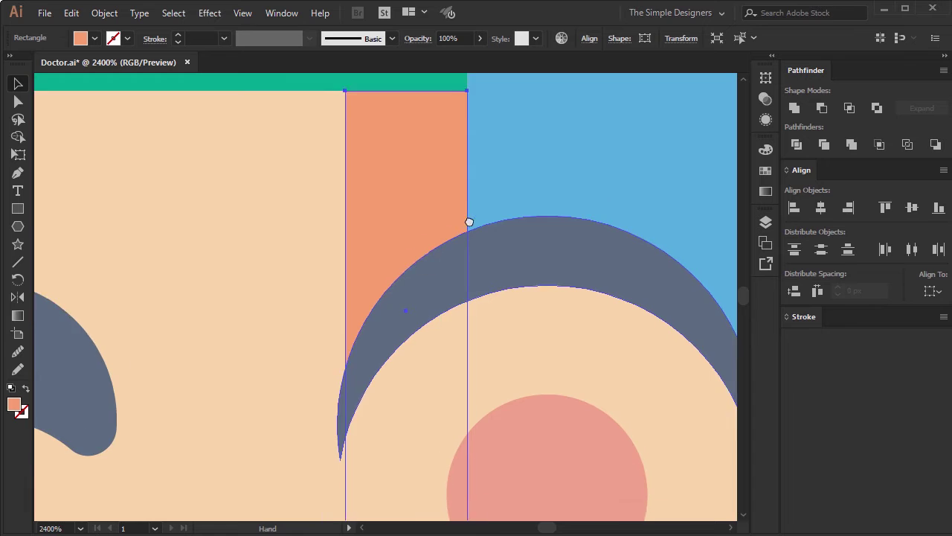
Step: Paste a face copy in front and trim the arc to a sliver beside the right ear
{"action": "left_click", "coordinate": [365, 249]}
{"action": "key", "text": "ctrl+c"}
{"action": "key", "text": "ctrl+f"}
{"action": "scroll", "coordinate": [368, 249], "scroll_direction": "down", "scroll_amount": 2}
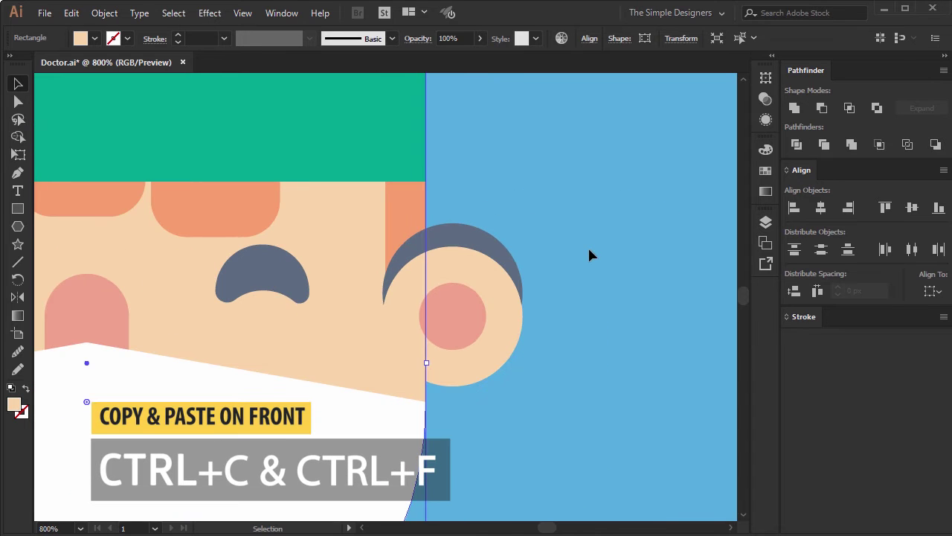
{"action": "left_click", "coordinate": [473, 236], "text": "shift"}
{"action": "key", "text": "shift+m"}
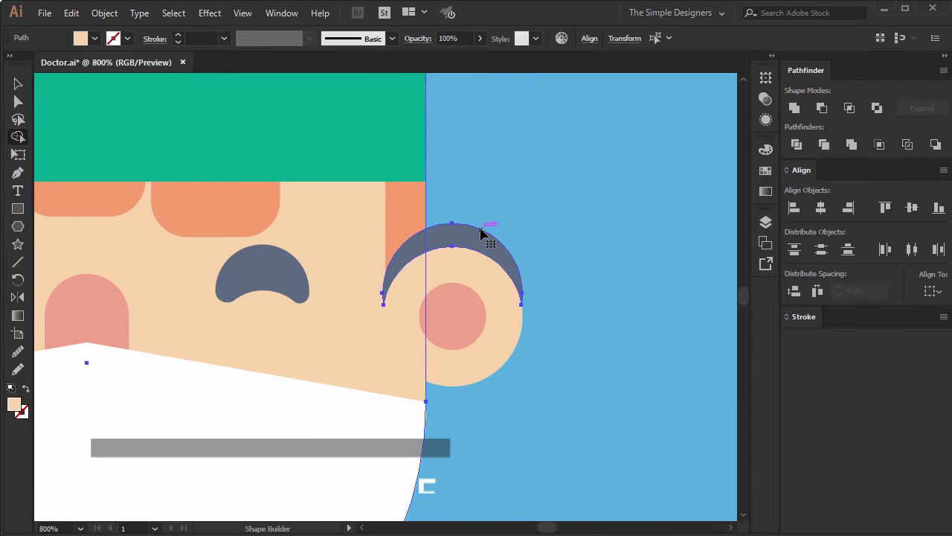
{"action": "left_click", "coordinate": [484, 232], "text": "alt"}
{"action": "left_click_drag", "start_coordinate": [323, 216], "coordinate": [329, 288]}
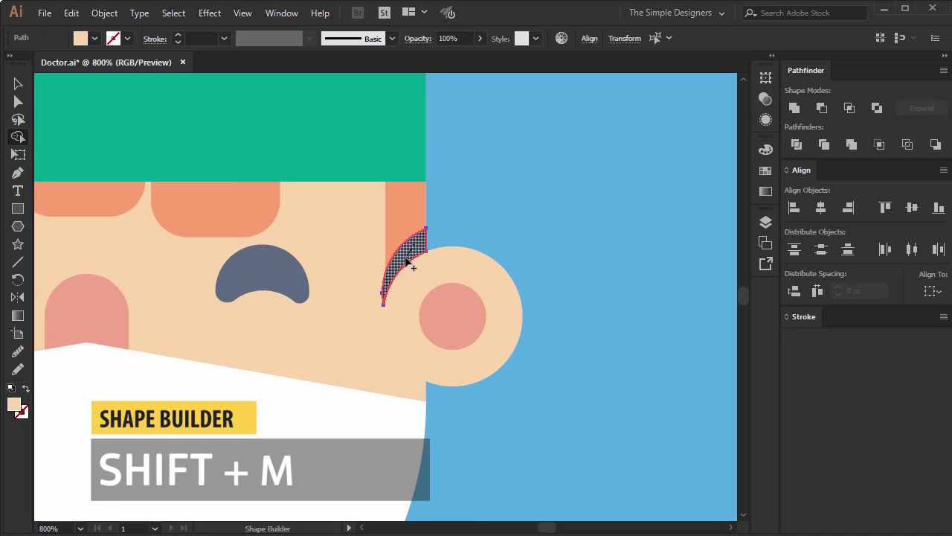
Step: Give the arc the eyebrow's blue-grey colour at 10% opacity
{"action": "key", "text": "i"}
{"action": "left_click", "coordinate": [290, 265]}
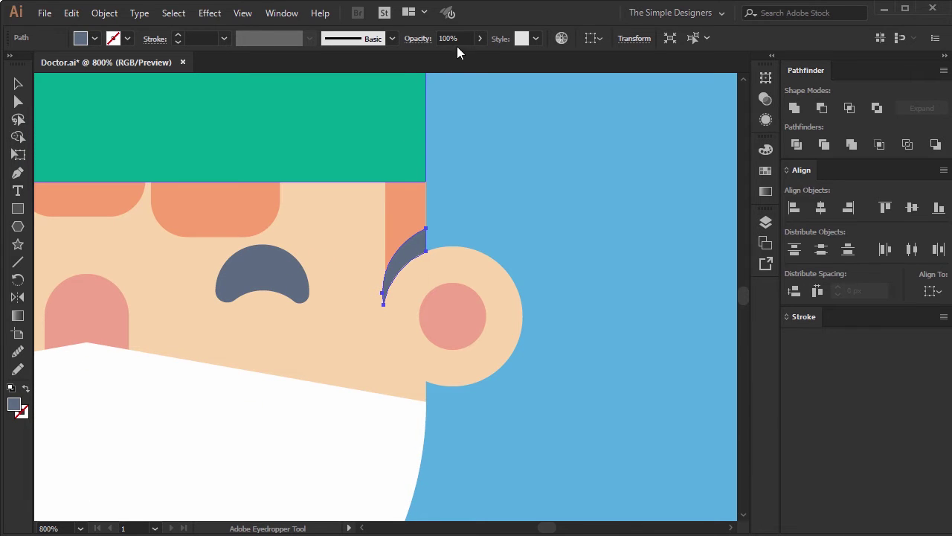
{"action": "type", "text": "10"}
{"action": "key", "text": "Return"}
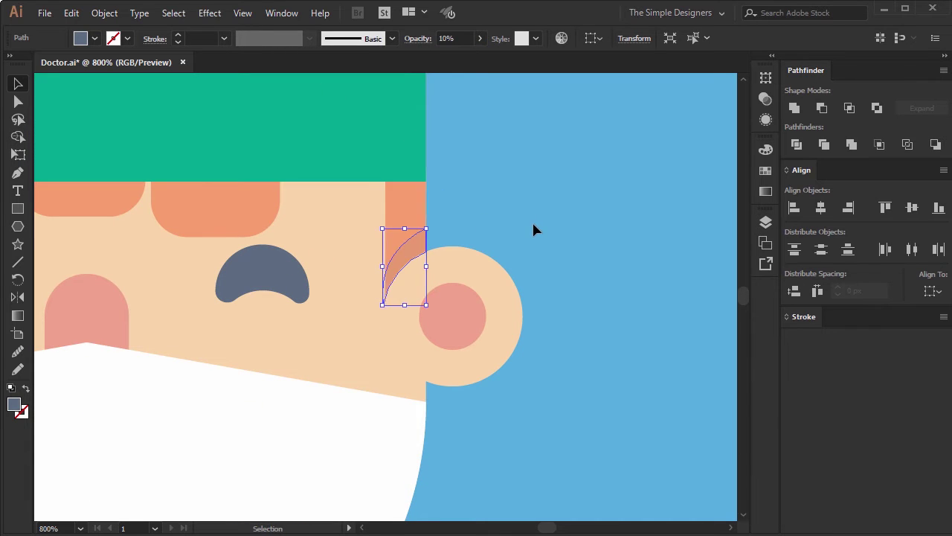
{"action": "left_click", "coordinate": [531, 220]}
{"action": "key", "text": "ctrl+minus"}
{"action": "key", "text": "ctrl+minus"}
{"action": "key", "text": "ctrl+minus"}
{"action": "left_click_drag", "start_coordinate": [442, 253], "coordinate": [472, 252]}
{"action": "scroll", "coordinate": [514, 248], "scroll_direction": "up", "scroll_amount": 5}
{"action": "scroll", "coordinate": [574, 219], "scroll_direction": "down", "scroll_amount": 4}
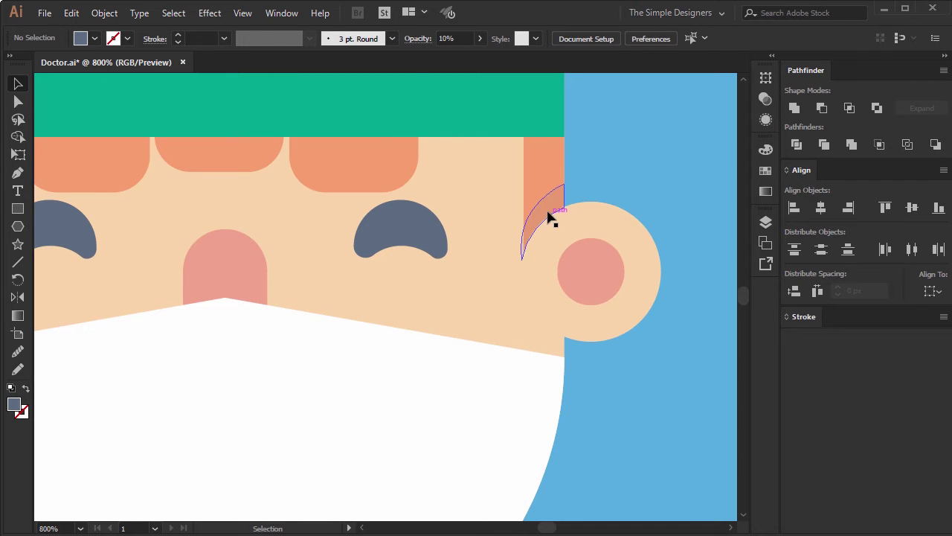
{"action": "left_click", "coordinate": [545, 217]}
{"action": "scroll", "coordinate": [532, 227], "scroll_direction": "down", "scroll_amount": 1}
Step: Mirror a copy of the shadow arc across the mask's centre onto the left ear
{"action": "key", "text": "o"}
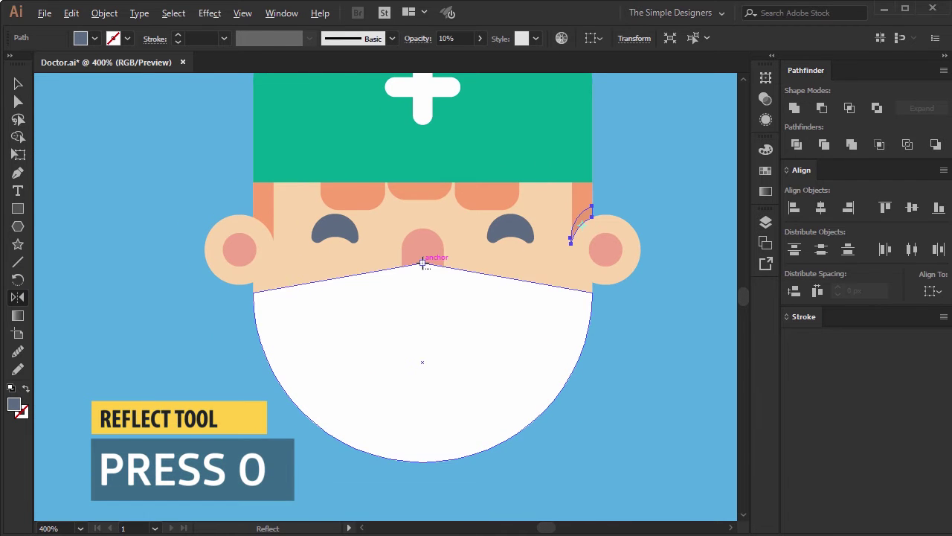
{"action": "left_click", "coordinate": [423, 262], "text": "alt"}
{"action": "left_click", "coordinate": [740, 321]}
{"action": "key", "text": "v"}
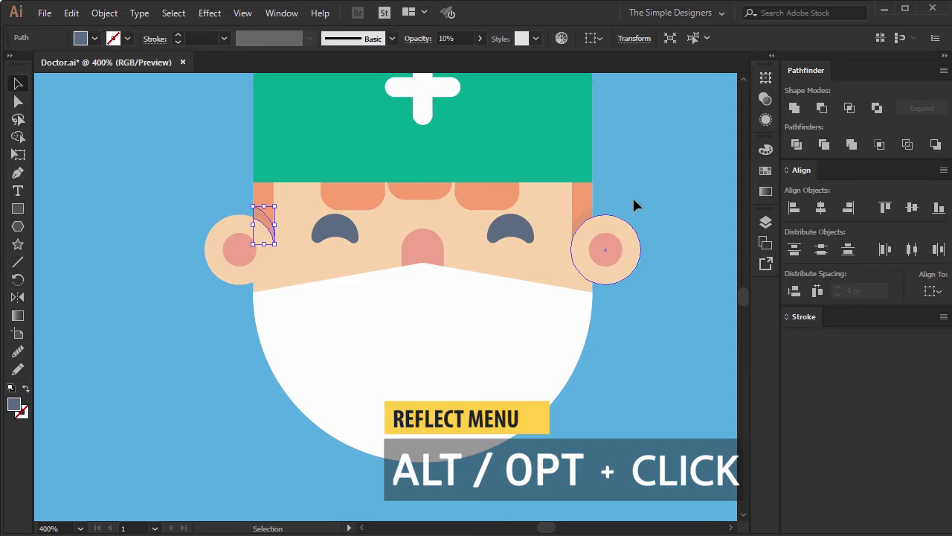
{"action": "left_click", "coordinate": [636, 193]}
{"action": "key", "text": "ctrl+minus"}
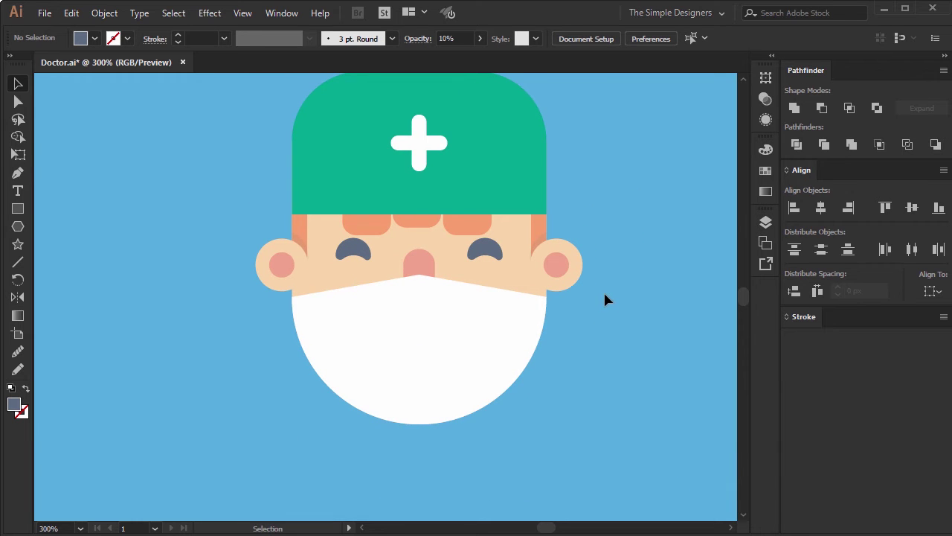
{"action": "key", "text": "ctrl+minus"}
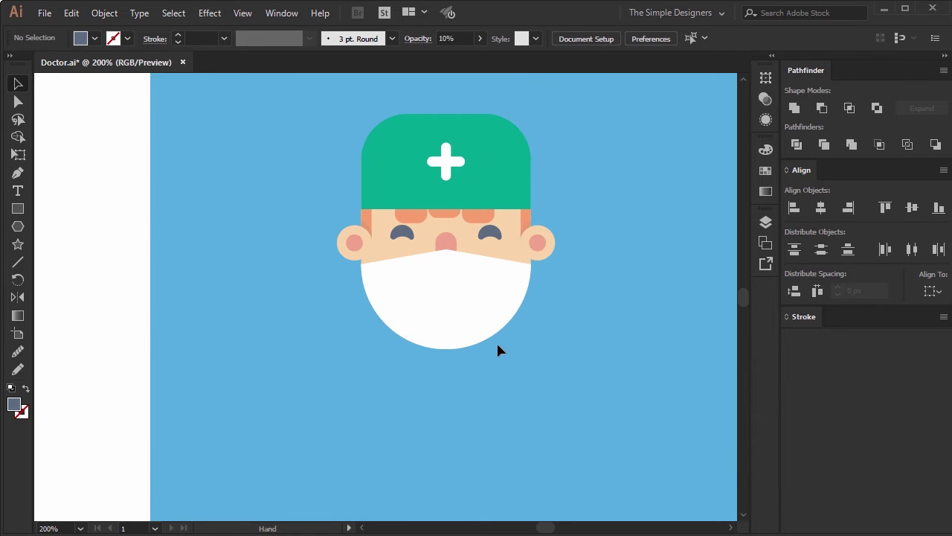
Step: Draw a small square below the mask, fully round its bottom corners, and move it up
{"action": "key", "text": "m"}
{"action": "left_click_drag", "start_coordinate": [423, 346], "coordinate": [473, 392]}
{"action": "key", "text": "a"}
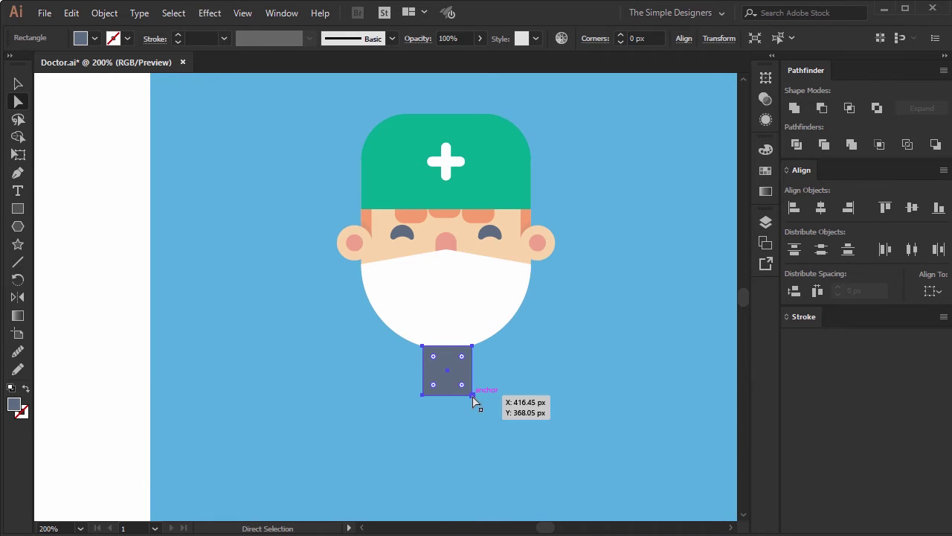
{"action": "left_click", "coordinate": [472, 395]}
{"action": "left_click_drag", "start_coordinate": [433, 385], "coordinate": [447, 320]}
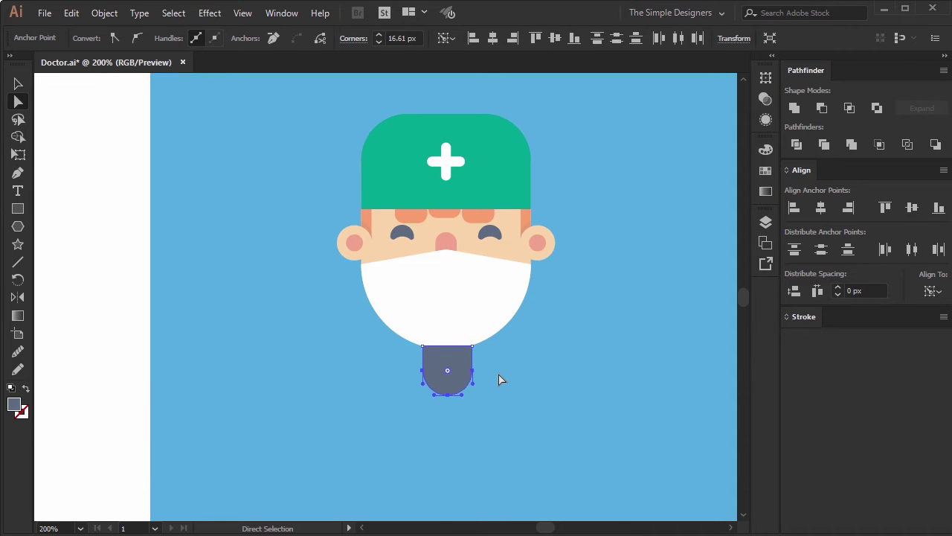
{"action": "left_click_drag", "start_coordinate": [454, 362], "coordinate": [448, 354]}
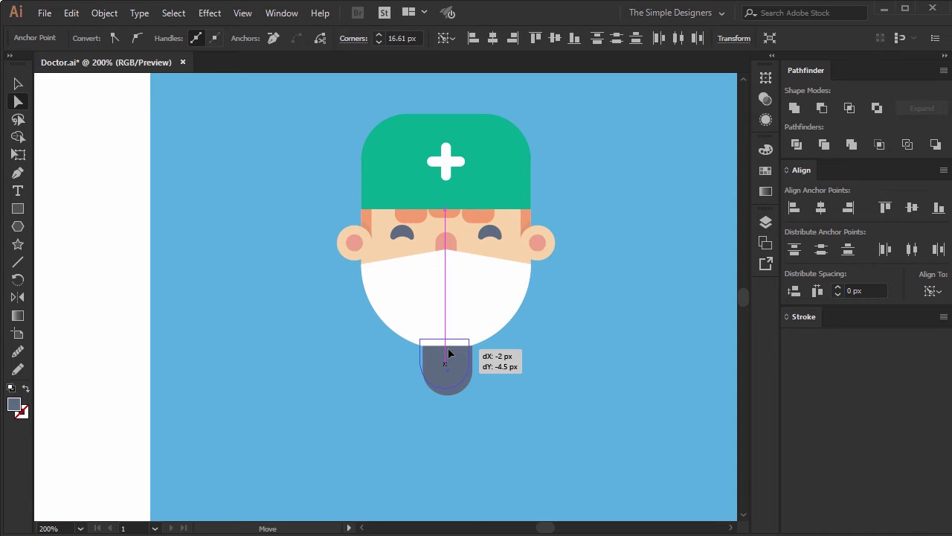
Step: Fill the neck shape with the face's peach skin tone
{"action": "left_click", "coordinate": [484, 404]}
{"action": "left_click", "coordinate": [446, 365]}
{"action": "key", "text": "i"}
{"action": "left_click", "coordinate": [509, 250]}
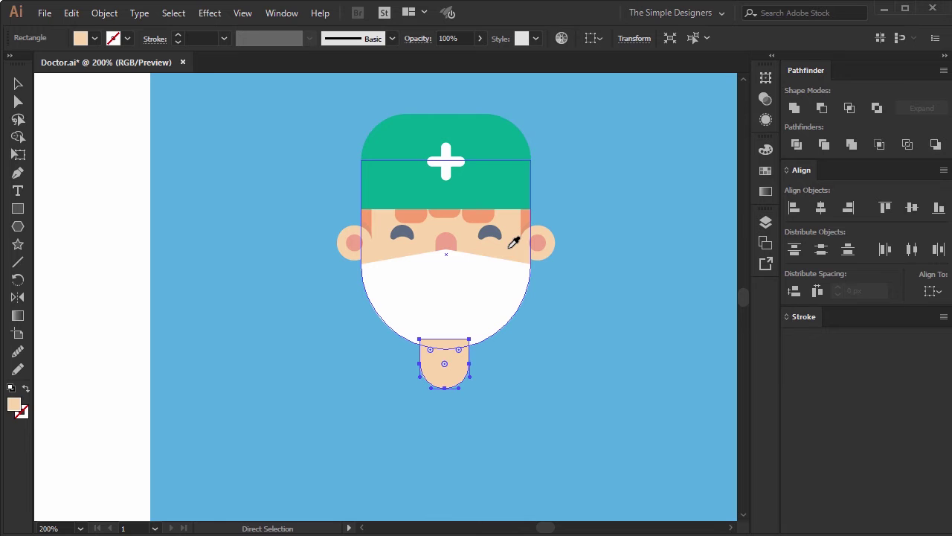
{"action": "key", "text": "v"}
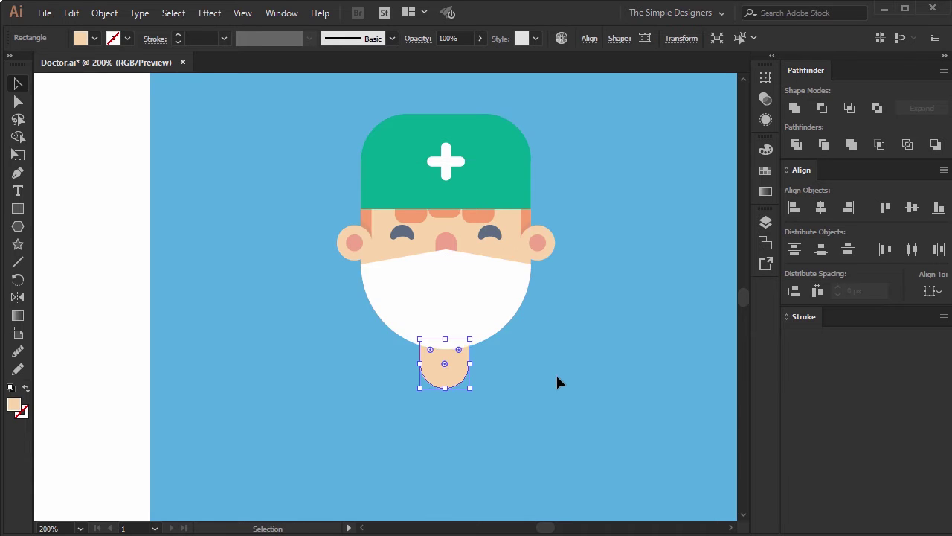
{"action": "left_click", "coordinate": [558, 376]}
Step: Select and check the neck's lower anchor points with Direct Selection
{"action": "scroll", "coordinate": [568, 376], "scroll_direction": "down", "scroll_amount": 2}
{"action": "scroll", "coordinate": [536, 333], "scroll_direction": "down", "scroll_amount": 2}
{"action": "scroll", "coordinate": [535, 333], "scroll_direction": "up", "scroll_amount": 2}
{"action": "key", "text": "a"}
{"action": "left_click_drag", "start_coordinate": [465, 323], "coordinate": [402, 271]}
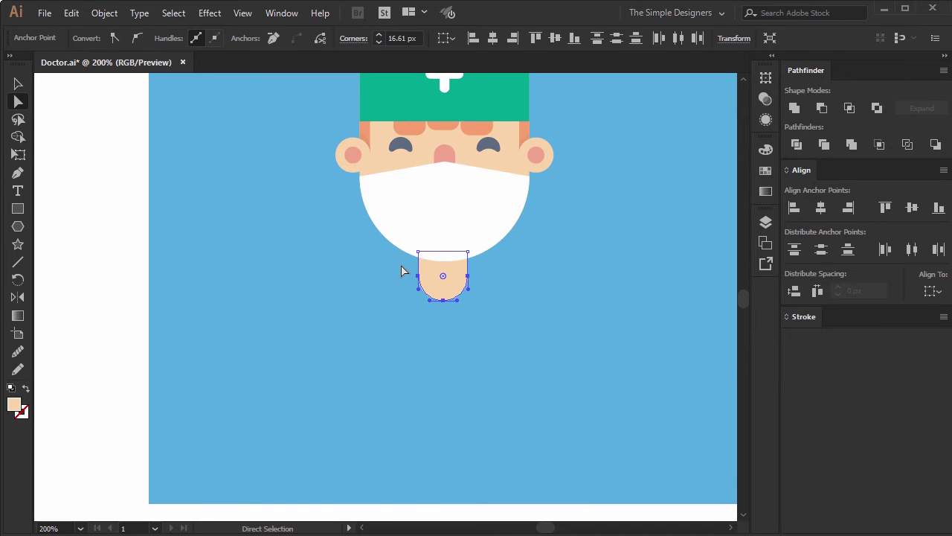
{"action": "key", "text": "v"}
{"action": "left_click", "coordinate": [495, 303]}
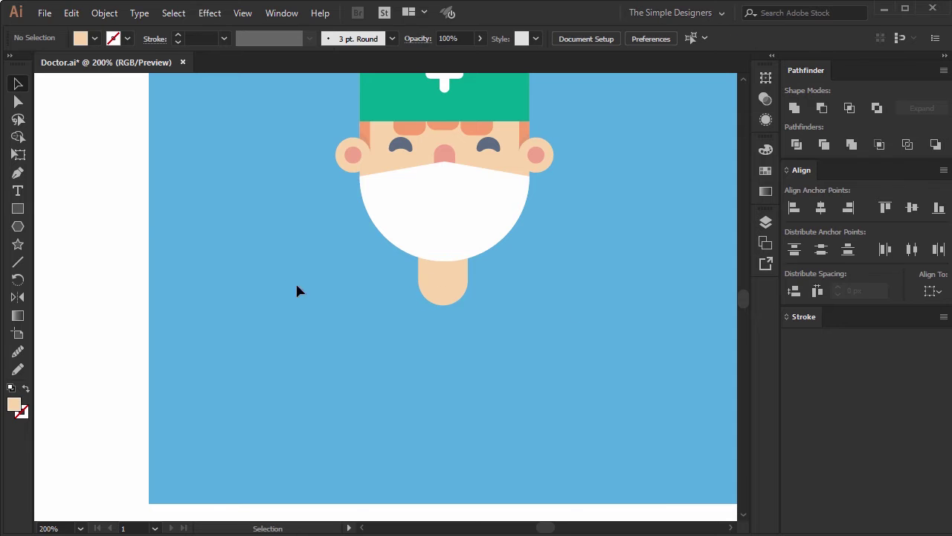
Step: Draw a torso rectangle below the neck and fill it with the cap's green
{"action": "mouse_move", "coordinate": [549, 287]}
{"action": "left_mouse_down"}
{"action": "mouse_move", "coordinate": [334, 398]}
{"action": "mouse_move", "coordinate": [322, 415]}
{"action": "left_mouse_up"}
{"action": "left_click_drag", "start_coordinate": [550, 350], "coordinate": [570, 350]}
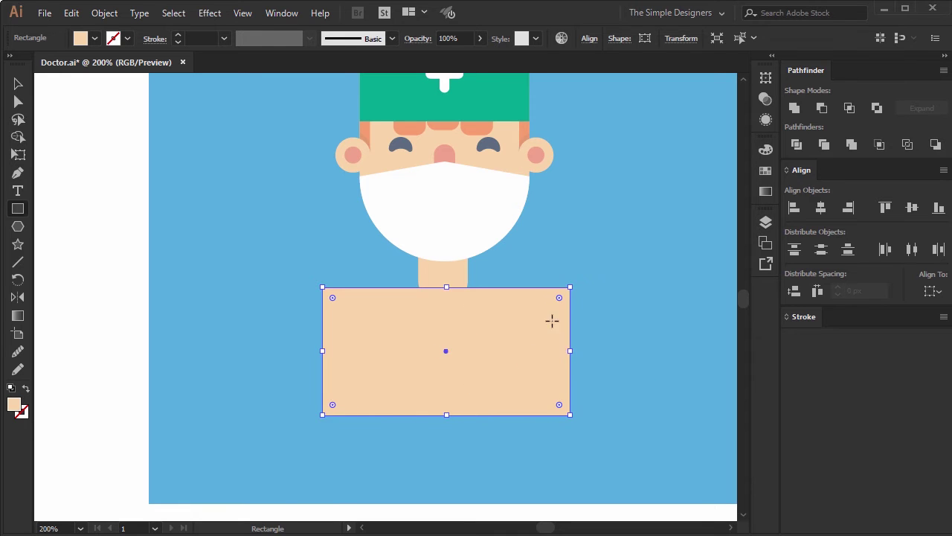
{"action": "key", "text": "i"}
{"action": "left_click", "coordinate": [495, 89]}
{"action": "key", "text": "v"}
{"action": "key", "text": "ctrl+shift+a"}
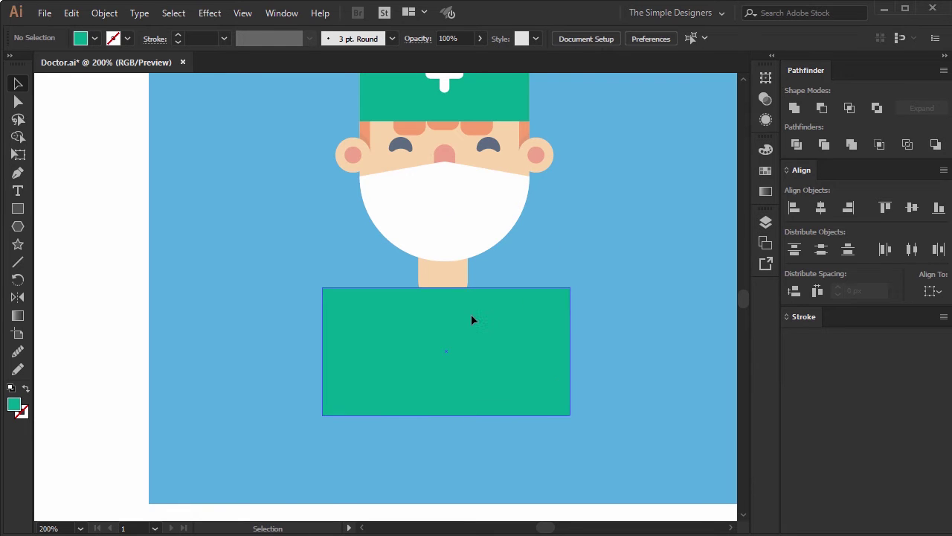
{"action": "left_click", "coordinate": [474, 316]}
Step: Stretch the green rectangle downward and move it up against the neck
{"action": "key", "text": "ctrl+minus"}
{"action": "key", "text": "ctrl+minus"}
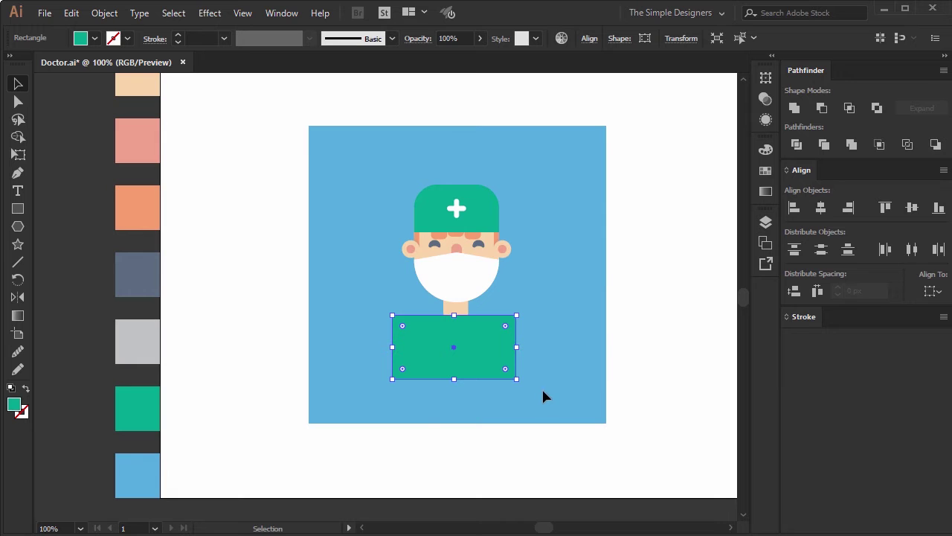
{"action": "left_click", "coordinate": [504, 249]}
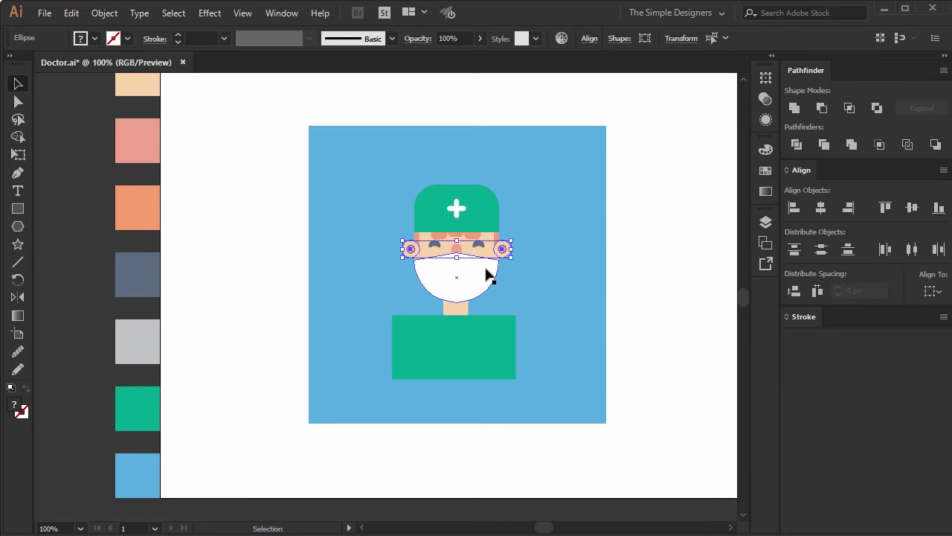
{"action": "left_click", "coordinate": [517, 254]}
{"action": "scroll", "coordinate": [508, 235], "scroll_direction": "up", "scroll_amount": 2}
{"action": "scroll", "coordinate": [508, 235], "scroll_direction": "up", "scroll_amount": 1}
{"action": "scroll", "coordinate": [539, 267], "scroll_direction": "down", "scroll_amount": 3}
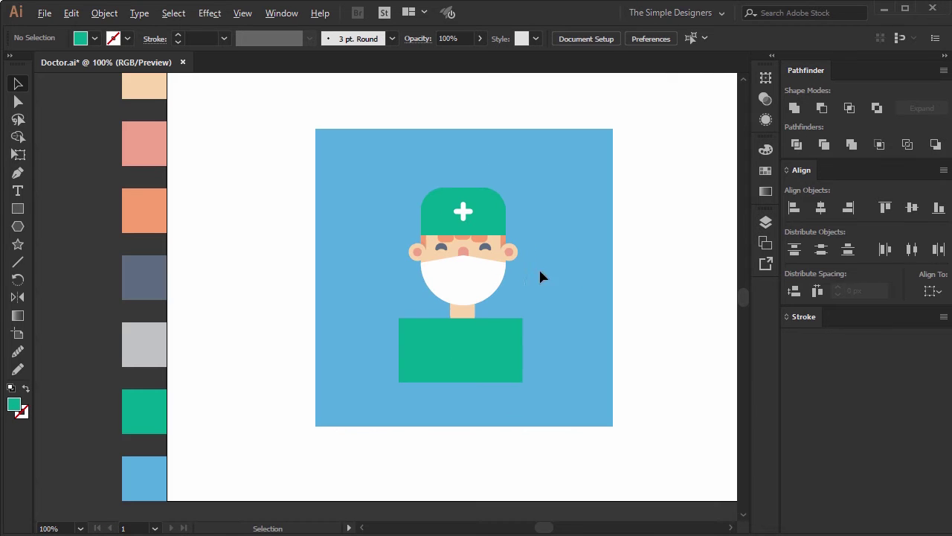
{"action": "left_click_drag", "start_coordinate": [538, 267], "coordinate": [544, 272]}
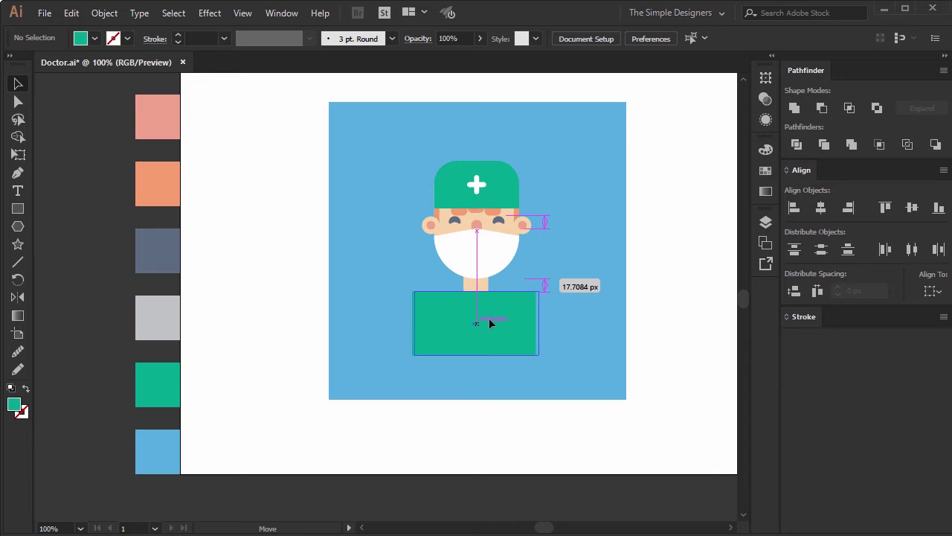
{"action": "scroll", "coordinate": [491, 316], "scroll_direction": "up", "scroll_amount": 1}
{"action": "left_click", "coordinate": [483, 370]}
{"action": "left_click_drag", "start_coordinate": [463, 378], "coordinate": [464, 399]}
{"action": "left_click_drag", "start_coordinate": [476, 362], "coordinate": [474, 350]}
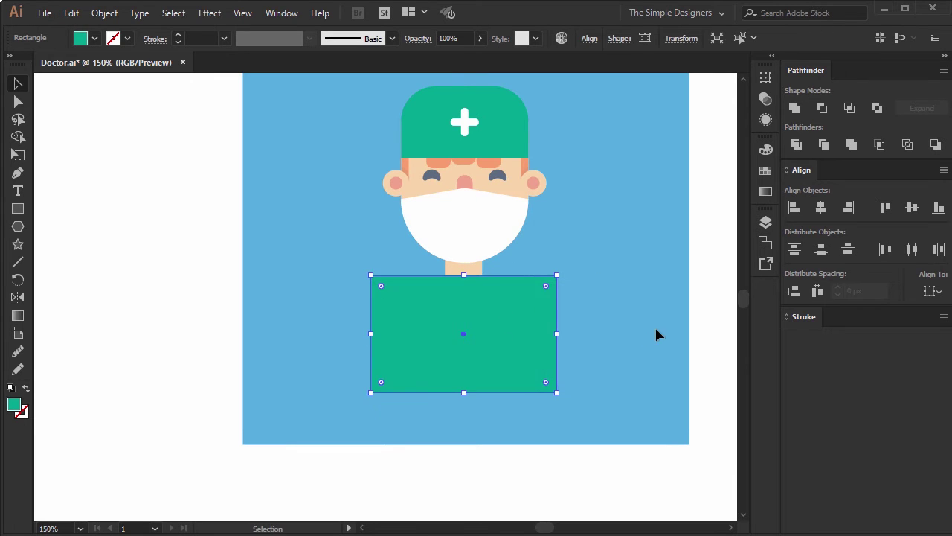
Step: Free-distort the green rectangle into a trapezoid narrower at the top
{"action": "left_click", "coordinate": [25, 153]}
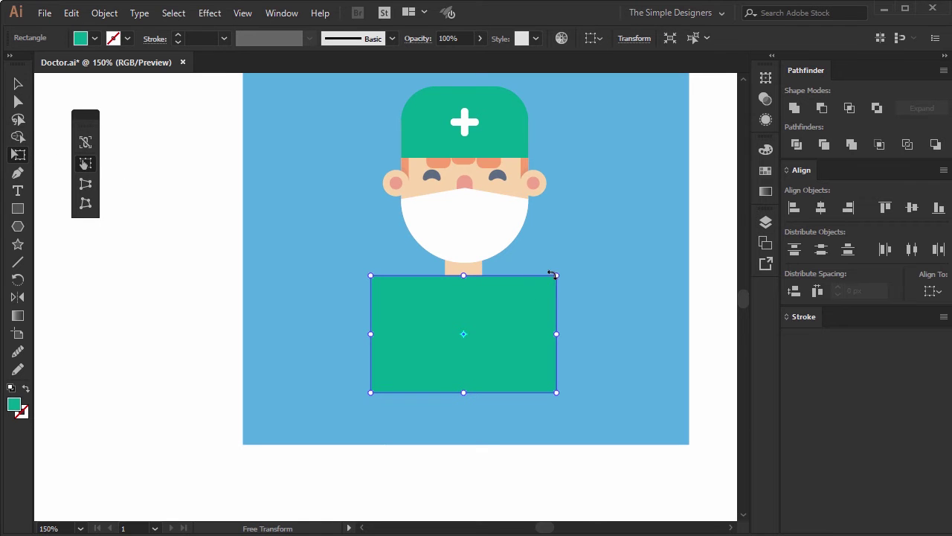
{"action": "left_click_drag", "start_coordinate": [555, 394], "coordinate": [559, 393]}
{"action": "left_click_drag", "start_coordinate": [556, 276], "coordinate": [540, 276]}
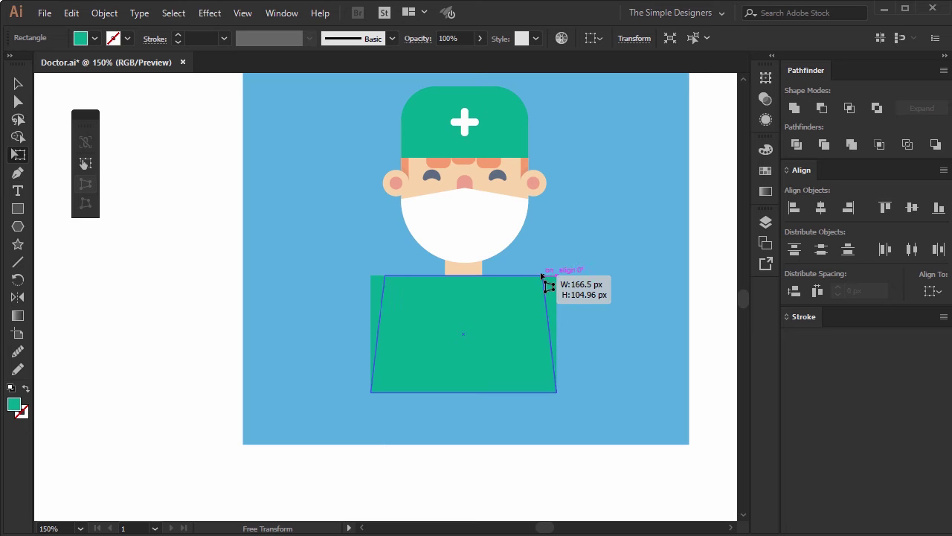
{"action": "key", "text": "v"}
{"action": "left_click", "coordinate": [608, 292]}
{"action": "left_click", "coordinate": [476, 317]}
Step: Select the whole doctor figure to check it, then deselect everything
{"action": "left_click_drag", "start_coordinate": [521, 261], "coordinate": [519, 328]}
{"action": "scroll", "coordinate": [519, 328], "scroll_direction": "down", "scroll_amount": 1}
{"action": "mouse_move", "coordinate": [501, 432]}
{"action": "left_mouse_down"}
{"action": "mouse_move", "coordinate": [454, 329]}
{"action": "mouse_move", "coordinate": [467, 323]}
{"action": "left_mouse_up"}
{"action": "left_click", "coordinate": [820, 208]}
{"action": "left_click", "coordinate": [553, 310]}
{"action": "scroll", "coordinate": [548, 372], "scroll_direction": "up", "scroll_amount": 1}
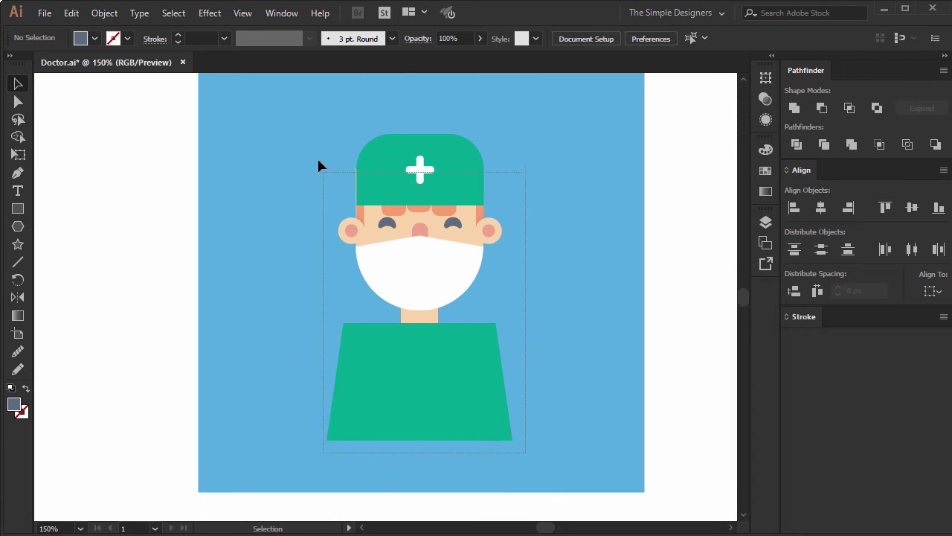
{"action": "left_click_drag", "start_coordinate": [323, 177], "coordinate": [322, 176]}
{"action": "left_click", "coordinate": [614, 209]}
Step: Round the green shirt's top corners using their live corner widgets
{"action": "scroll", "coordinate": [534, 231], "scroll_direction": "up", "scroll_amount": 2}
{"action": "scroll", "coordinate": [595, 268], "scroll_direction": "down", "scroll_amount": 1}
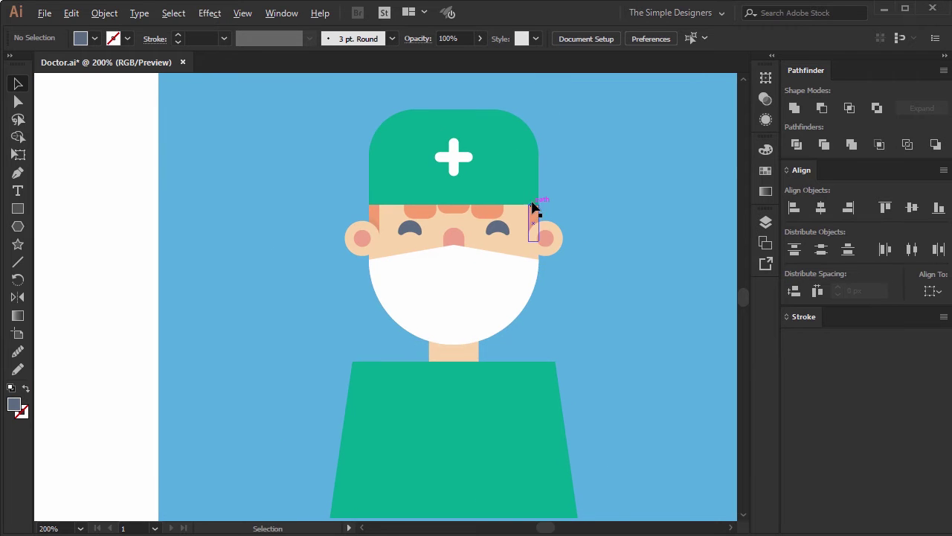
{"action": "scroll", "coordinate": [543, 223], "scroll_direction": "up", "scroll_amount": 3}
{"action": "scroll", "coordinate": [453, 279], "scroll_direction": "down", "scroll_amount": 2}
{"action": "scroll", "coordinate": [458, 343], "scroll_direction": "down", "scroll_amount": 2}
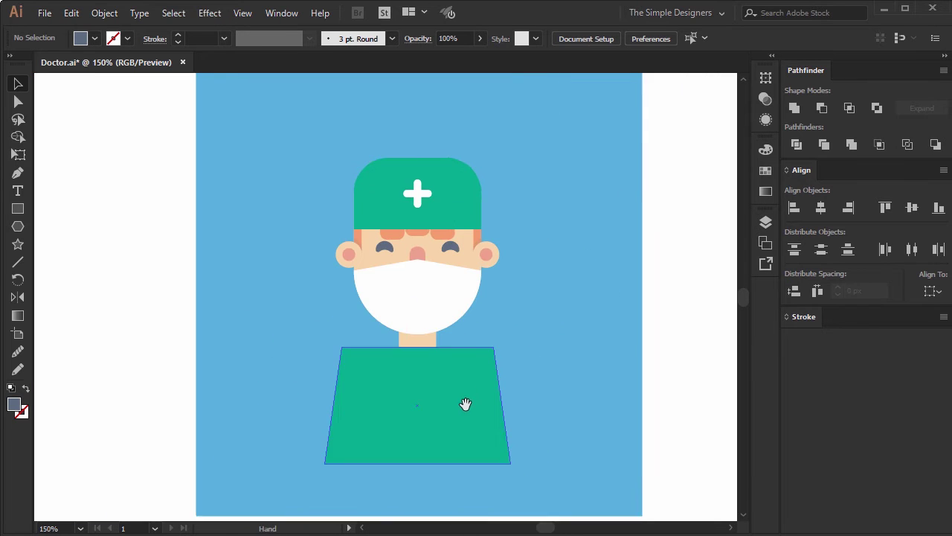
{"action": "left_click", "coordinate": [471, 369]}
{"action": "key", "text": "a"}
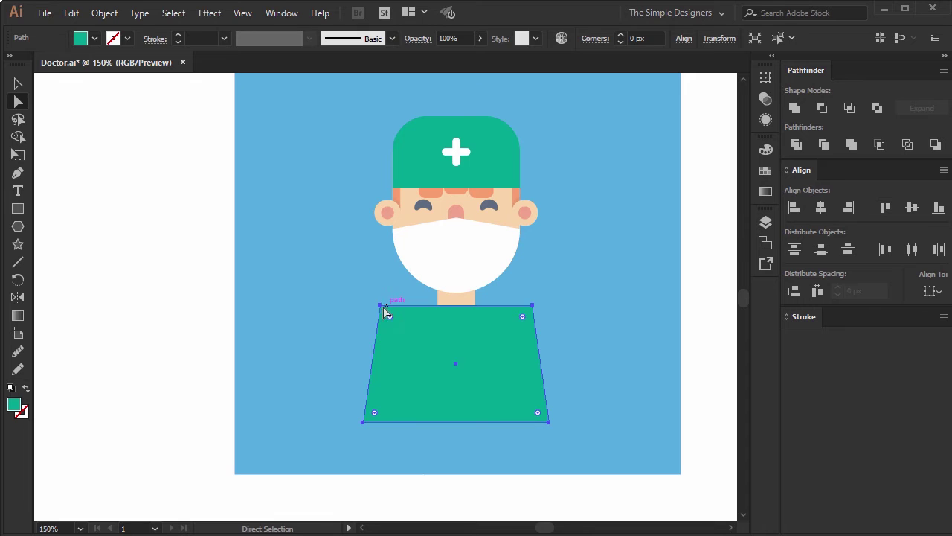
{"action": "left_click", "coordinate": [380, 305]}
{"action": "left_click", "coordinate": [532, 305], "text": "shift"}
{"action": "left_click_drag", "start_coordinate": [522, 316], "coordinate": [513, 360]}
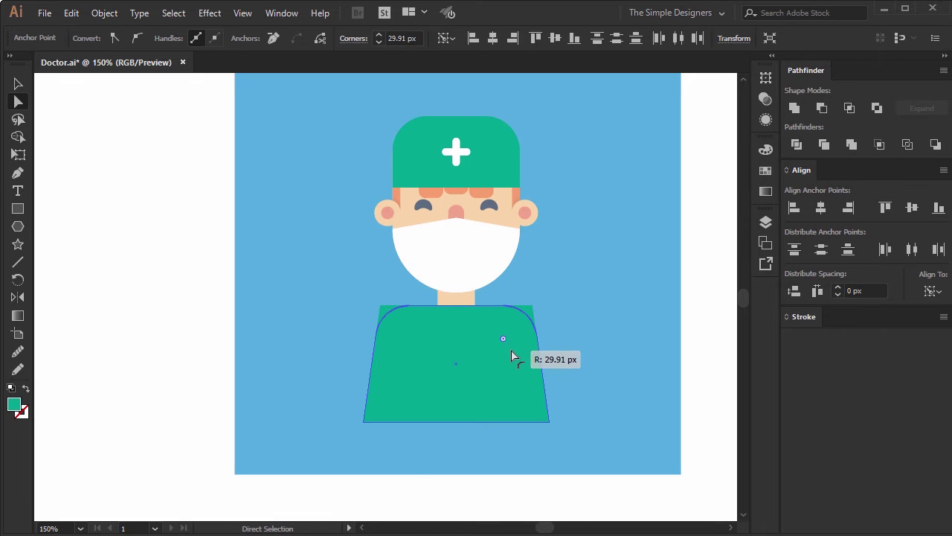
Step: Round the green shirt's bottom corners the same way
{"action": "left_click", "coordinate": [548, 422]}
{"action": "left_click", "coordinate": [364, 422], "text": "shift"}
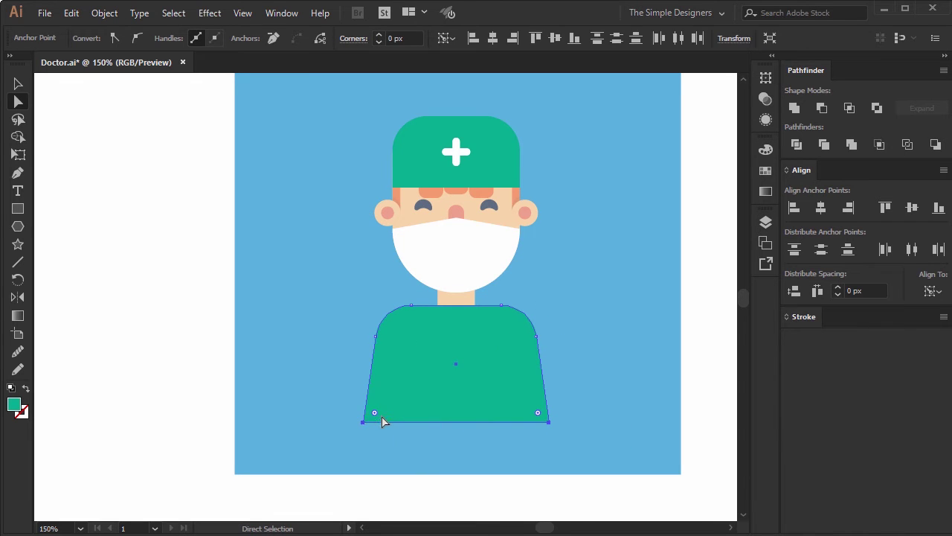
{"action": "left_click_drag", "start_coordinate": [378, 417], "coordinate": [417, 398]}
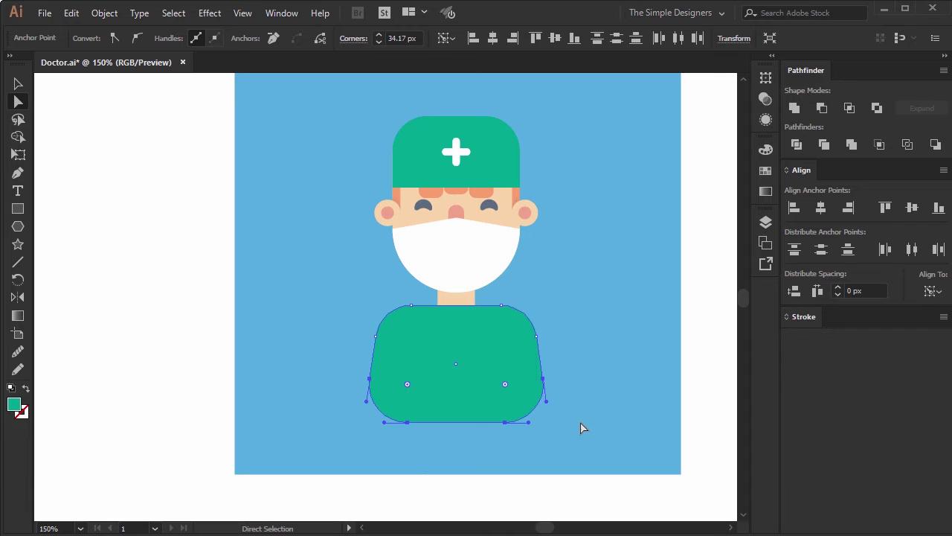
{"action": "key", "text": "v"}
{"action": "left_click", "coordinate": [625, 345]}
Step: Send the shirt behind the neck and draw a tall narrow rectangle left of the body
{"action": "scroll", "coordinate": [481, 319], "scroll_direction": "up", "scroll_amount": 1}
{"action": "left_click", "coordinate": [476, 386]}
{"action": "key", "text": "ctrl+bracketleft"}
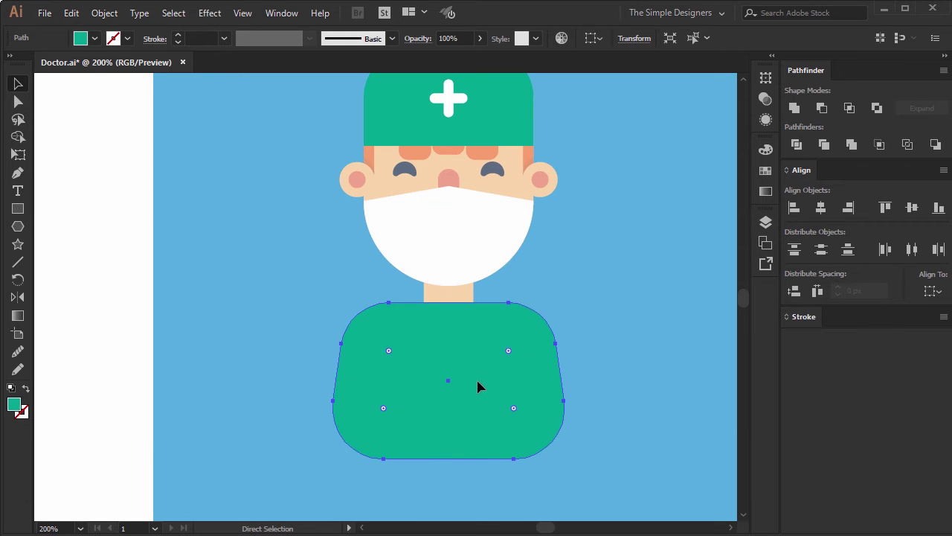
{"action": "left_click", "coordinate": [644, 331]}
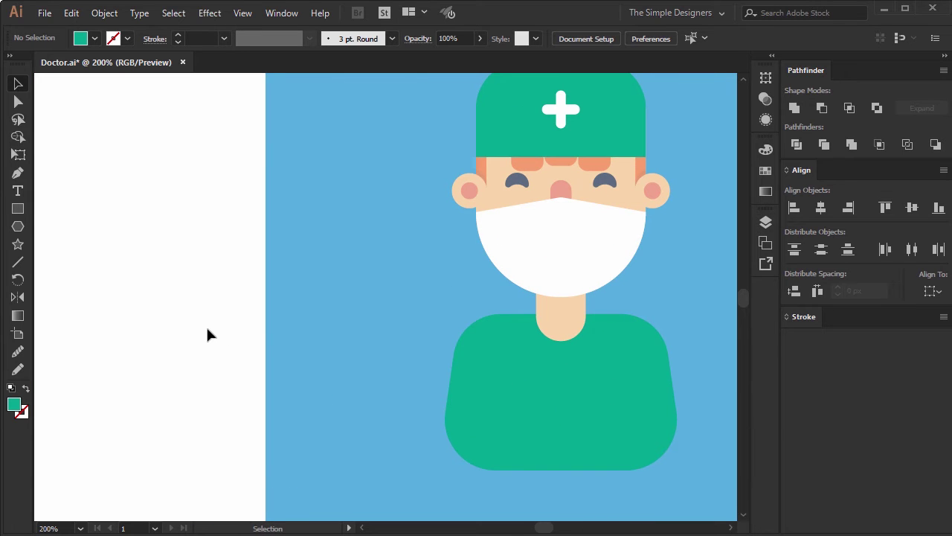
{"action": "mouse_move", "coordinate": [365, 299]}
{"action": "left_mouse_down"}
{"action": "mouse_move", "coordinate": [377, 417]}
{"action": "mouse_move", "coordinate": [394, 427]}
{"action": "left_mouse_up"}
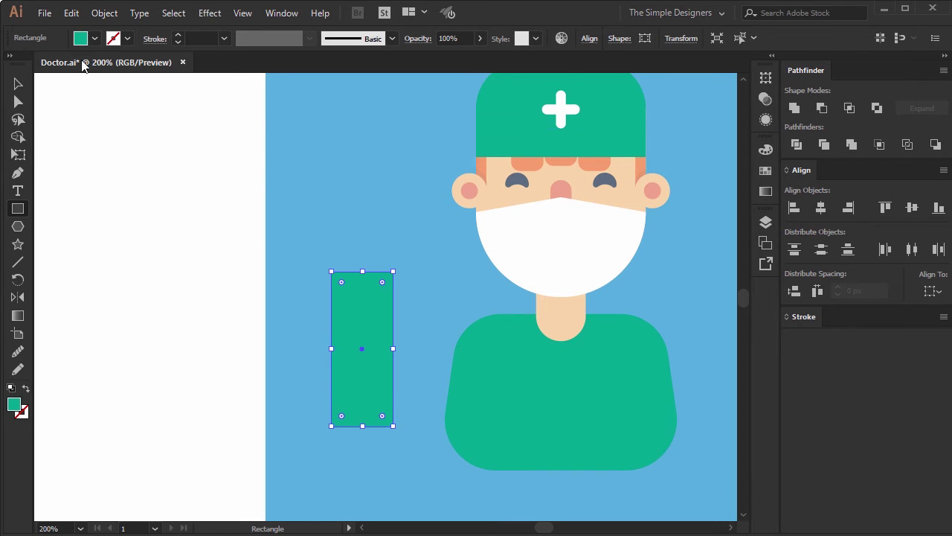
Step: Make the rectangle a 3 px outline and delete its bottom-left and top-left corners
{"action": "left_click", "coordinate": [27, 388]}
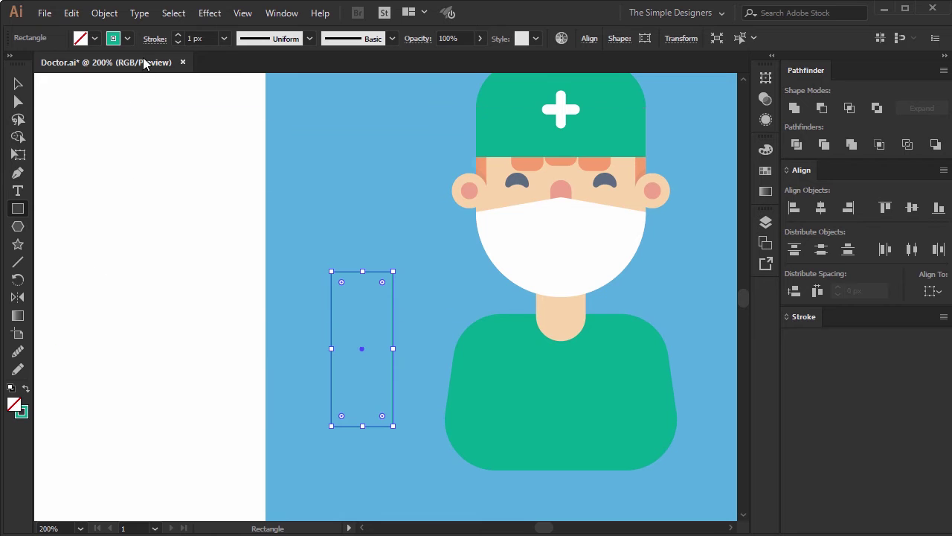
{"action": "double_click", "coordinate": [179, 37]}
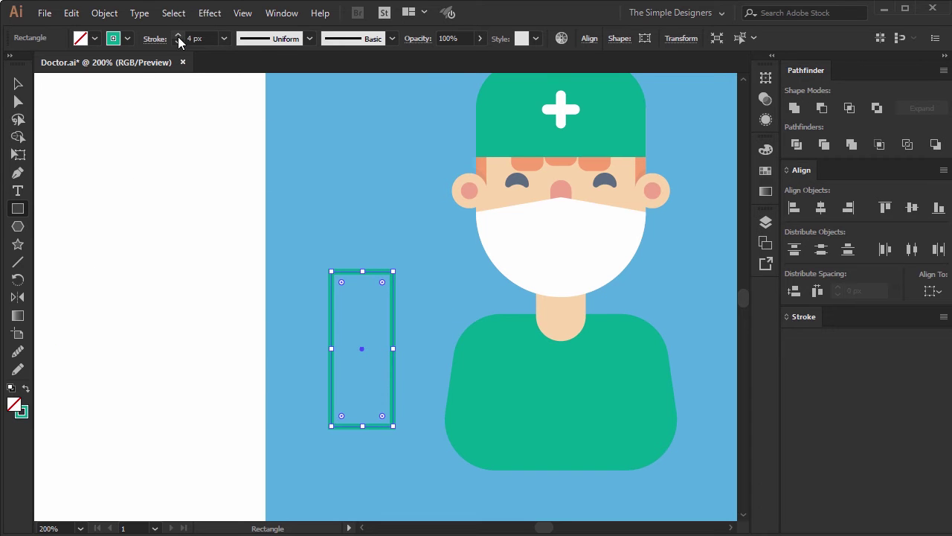
{"action": "key", "text": "a"}
{"action": "left_click", "coordinate": [393, 425]}
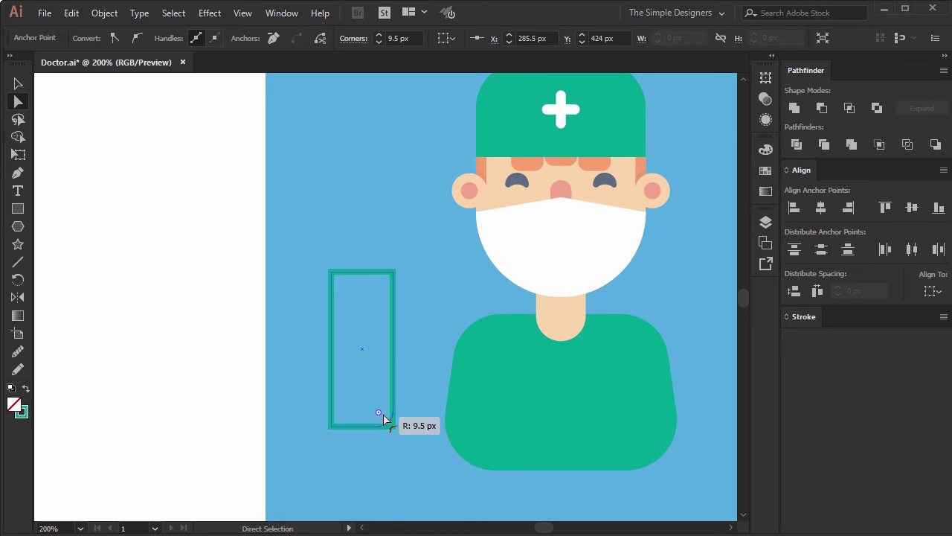
{"action": "left_click", "coordinate": [334, 426]}
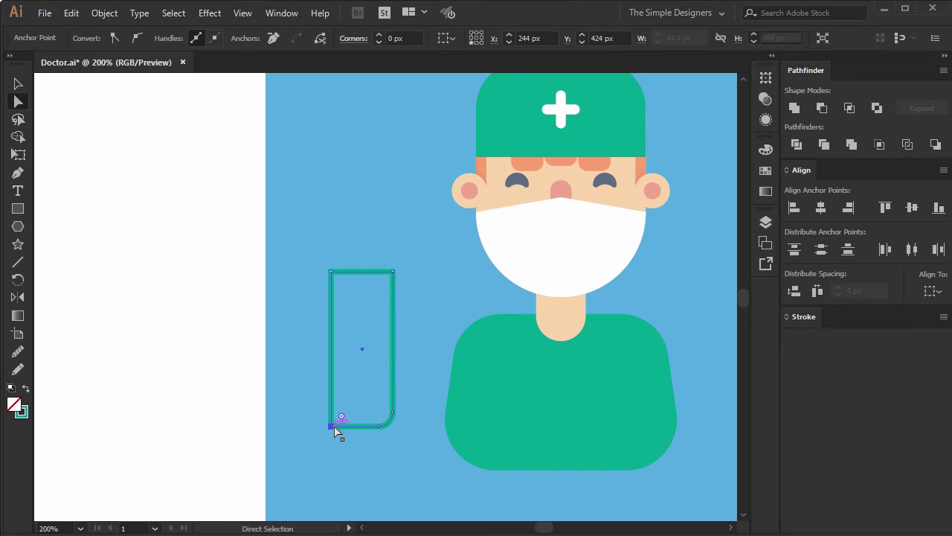
{"action": "key", "text": "Delete"}
{"action": "left_click", "coordinate": [329, 271]}
{"action": "key", "text": "Delete"}
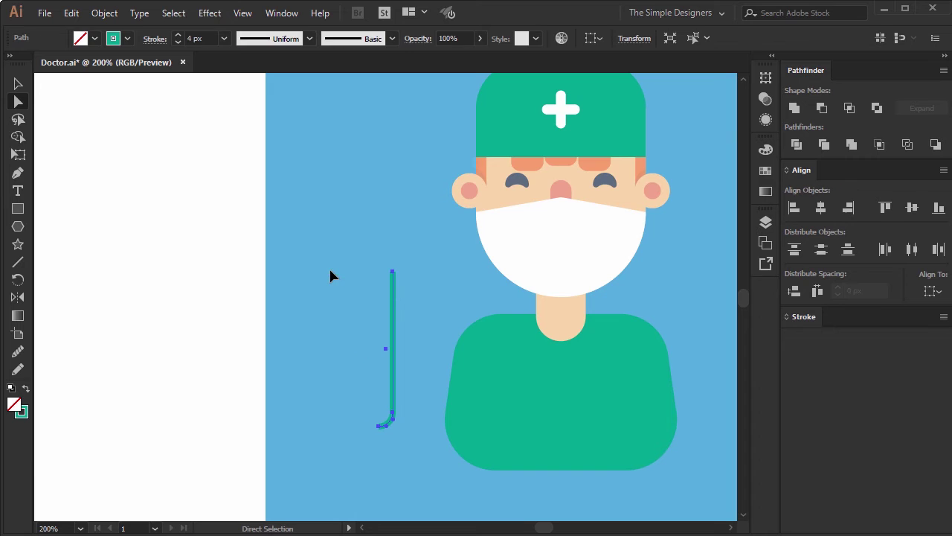
Step: Expand the remaining stroked tube into a filled shape
{"action": "key", "text": "ctrl+plus"}
{"action": "left_click", "coordinate": [104, 13]}
{"action": "left_click", "coordinate": [165, 146]}
{"action": "left_click", "coordinate": [467, 358]}
{"action": "key", "text": "ctrl+minus"}
{"action": "key", "text": "ctrl+minus"}
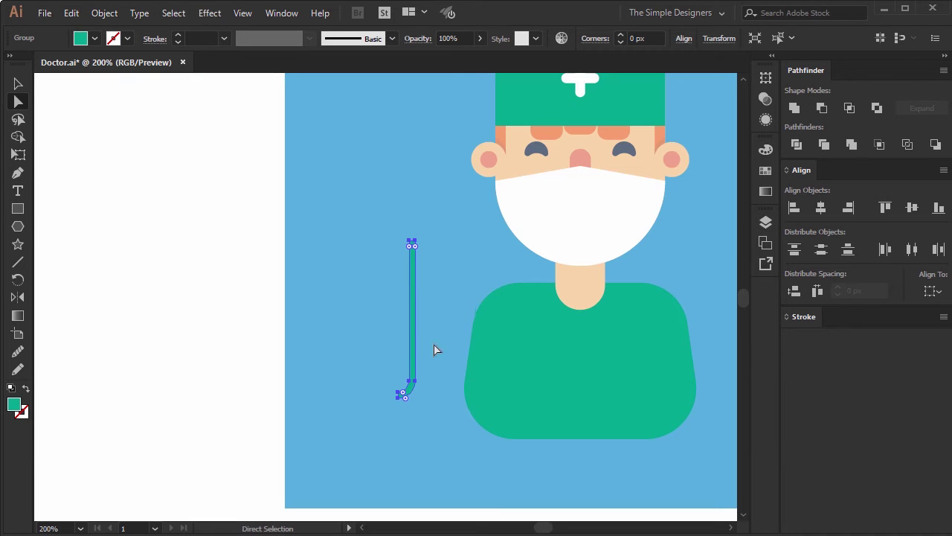
{"action": "key", "text": "ctrl+minus"}
{"action": "key", "text": "ctrl+minus"}
Step: Colour the tube with the light grey swatch
{"action": "key", "text": "i"}
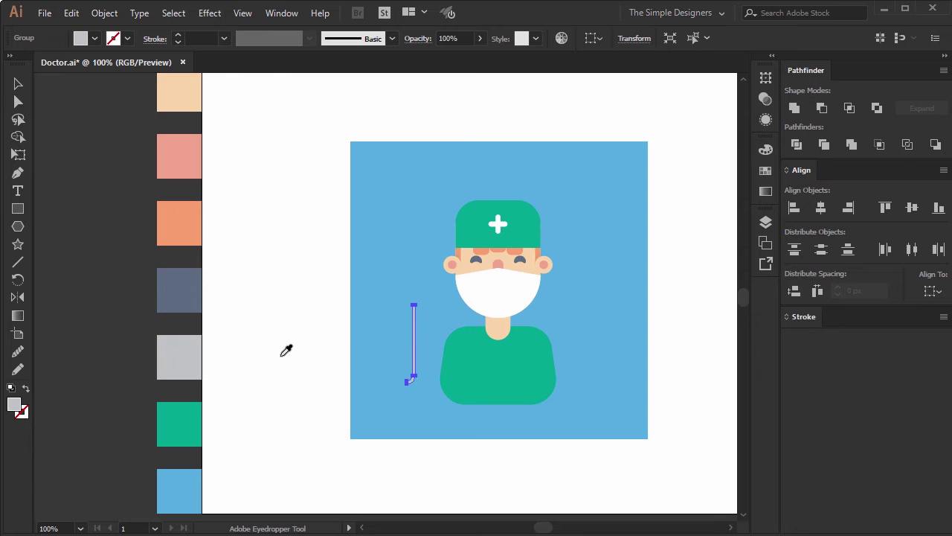
{"action": "left_click", "coordinate": [318, 366]}
{"action": "scroll", "coordinate": [411, 384], "scroll_direction": "up", "scroll_amount": 2}
{"action": "scroll", "coordinate": [412, 383], "scroll_direction": "up", "scroll_amount": 1}
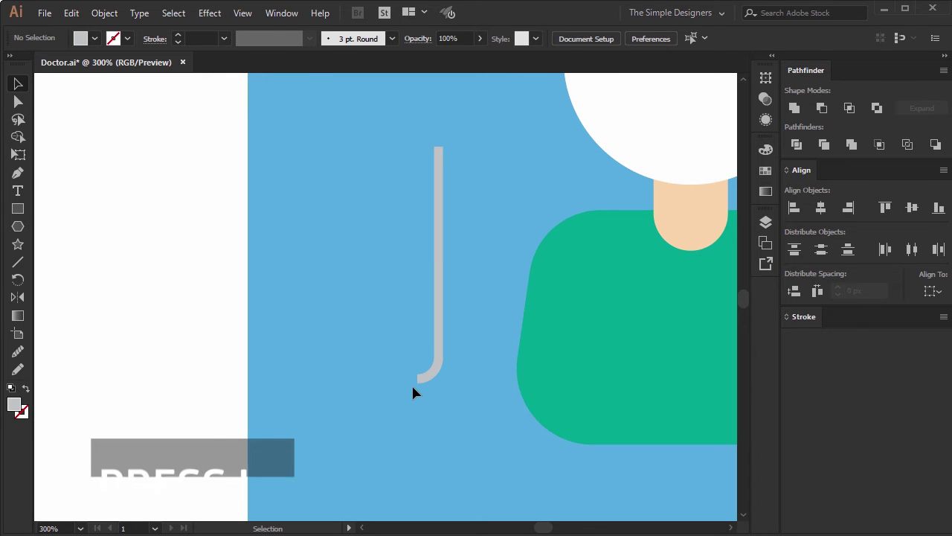
Step: Draw a small circle at the tube's curved bottom end
{"action": "key", "text": "m"}
{"action": "key", "text": "l"}
{"action": "scroll", "coordinate": [419, 378], "scroll_direction": "up", "scroll_amount": 3}
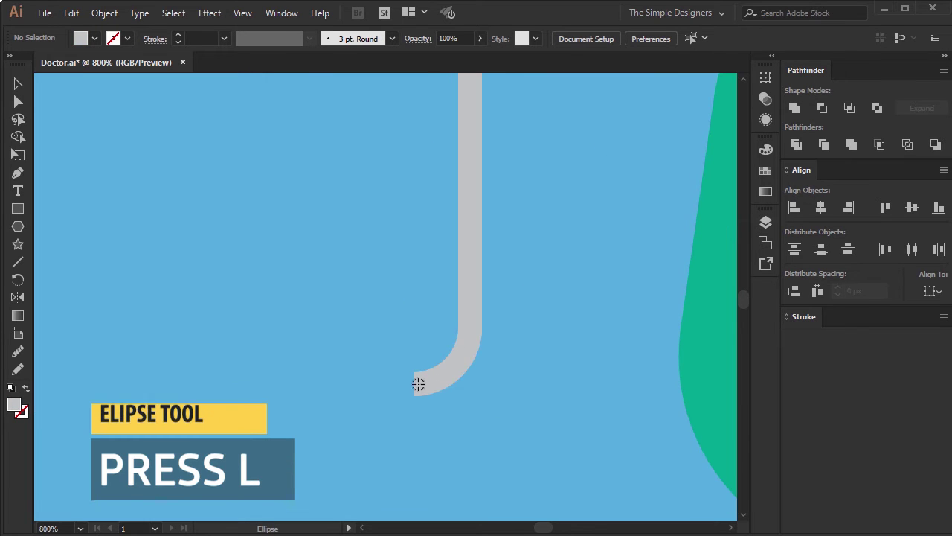
{"action": "left_click_drag", "start_coordinate": [413, 382], "coordinate": [387, 358]}
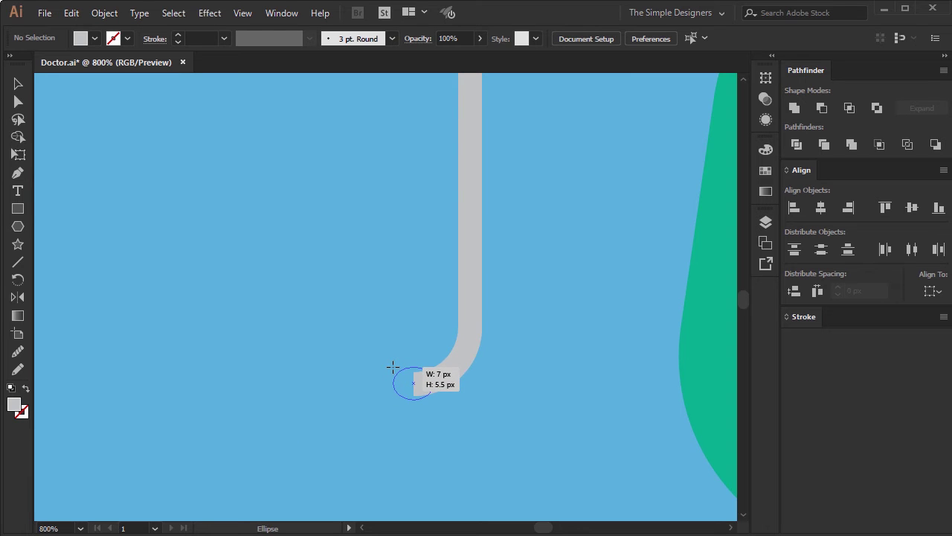
{"action": "left_click_drag", "start_coordinate": [393, 364], "coordinate": [394, 366]}
{"action": "scroll", "coordinate": [398, 376], "scroll_direction": "down", "scroll_amount": 1}
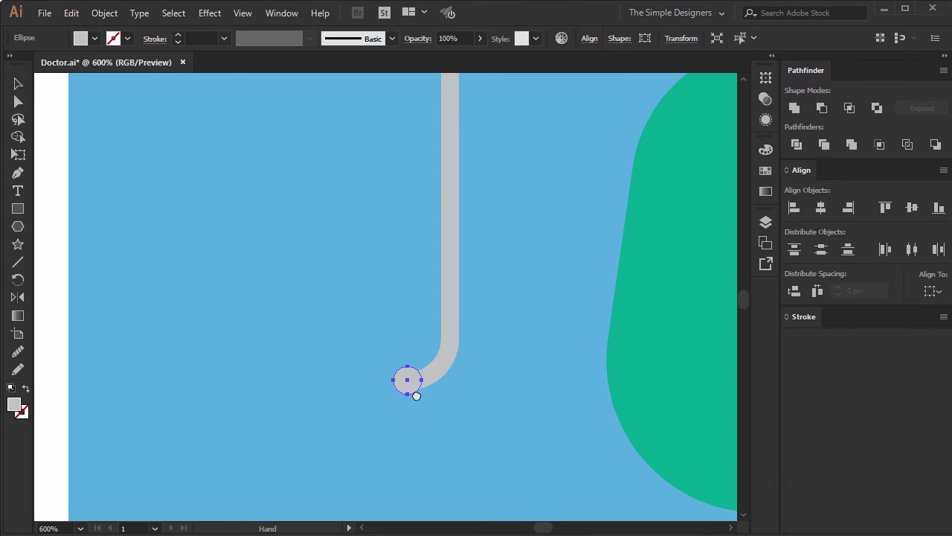
{"action": "scroll", "coordinate": [398, 383], "scroll_direction": "down", "scroll_amount": 3}
{"action": "scroll", "coordinate": [390, 402], "scroll_direction": "down", "scroll_amount": 1}
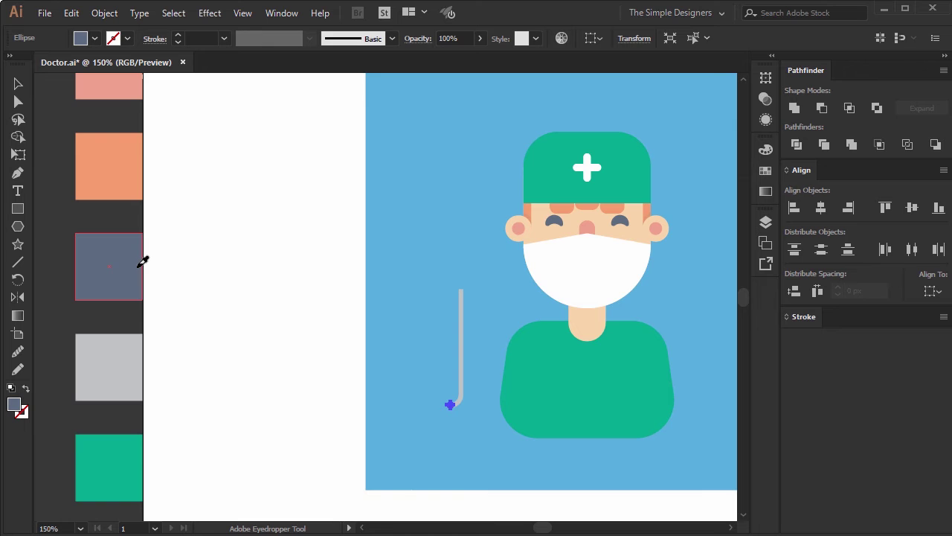
Step: Enlarge the small circle slightly and eyedrop the tube's grey onto it
{"action": "key", "text": "v"}
{"action": "scroll", "coordinate": [456, 419], "scroll_direction": "up", "scroll_amount": 2}
{"action": "scroll", "coordinate": [453, 406], "scroll_direction": "up", "scroll_amount": 2}
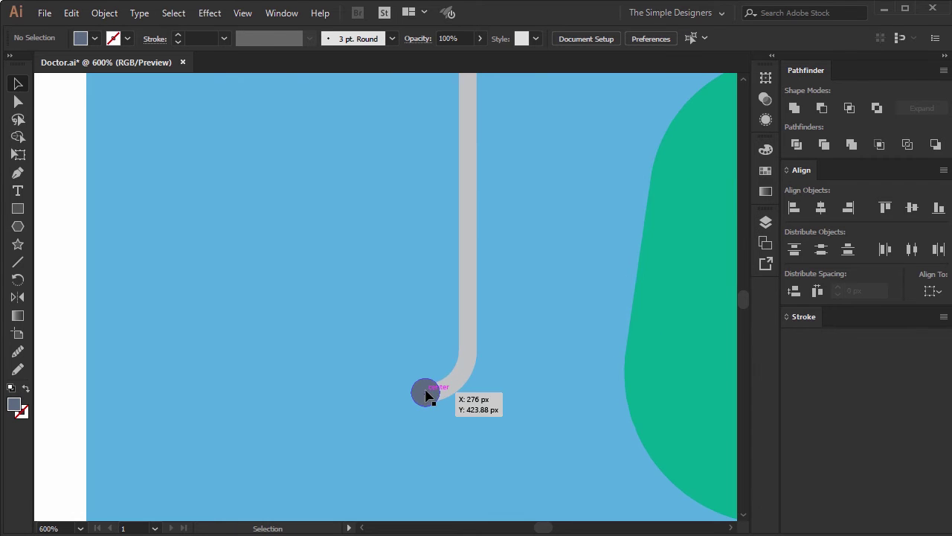
{"action": "left_click", "coordinate": [424, 391]}
{"action": "left_click", "coordinate": [425, 391]}
{"action": "left_click_drag", "start_coordinate": [440, 377], "coordinate": [444, 370]}
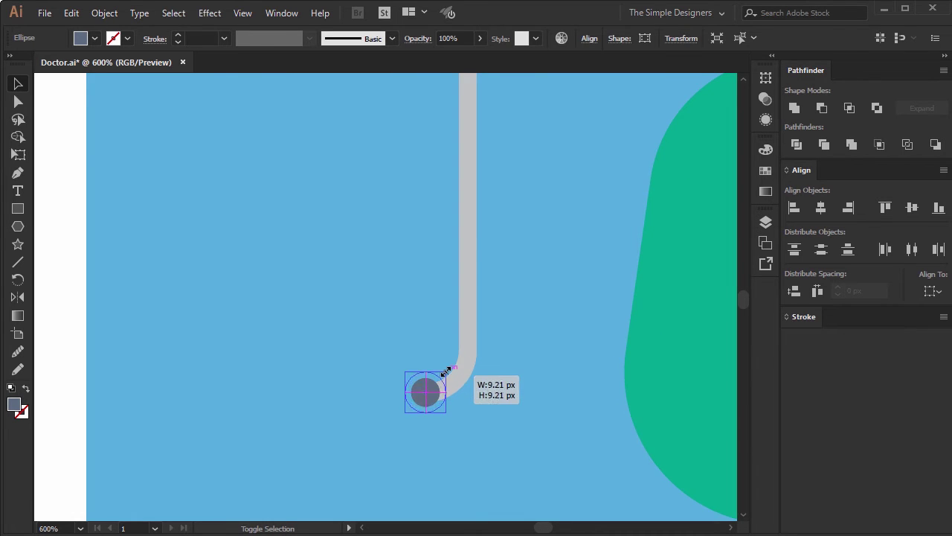
{"action": "key", "text": "i"}
{"action": "left_click", "coordinate": [463, 366]}
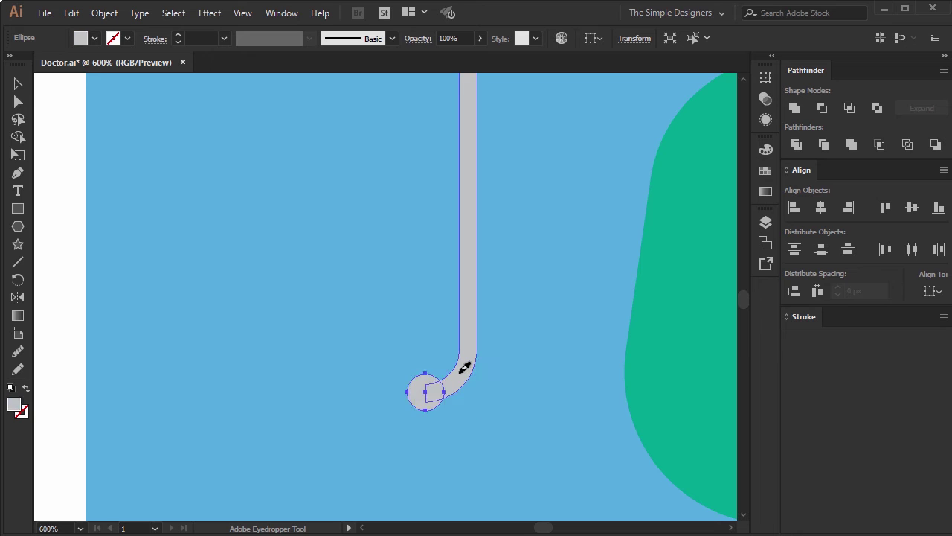
Step: Select the tube and circle together to check them, then deselect
{"action": "key", "text": "v"}
{"action": "left_click", "coordinate": [386, 304]}
{"action": "scroll", "coordinate": [386, 304], "scroll_direction": "down", "scroll_amount": 2}
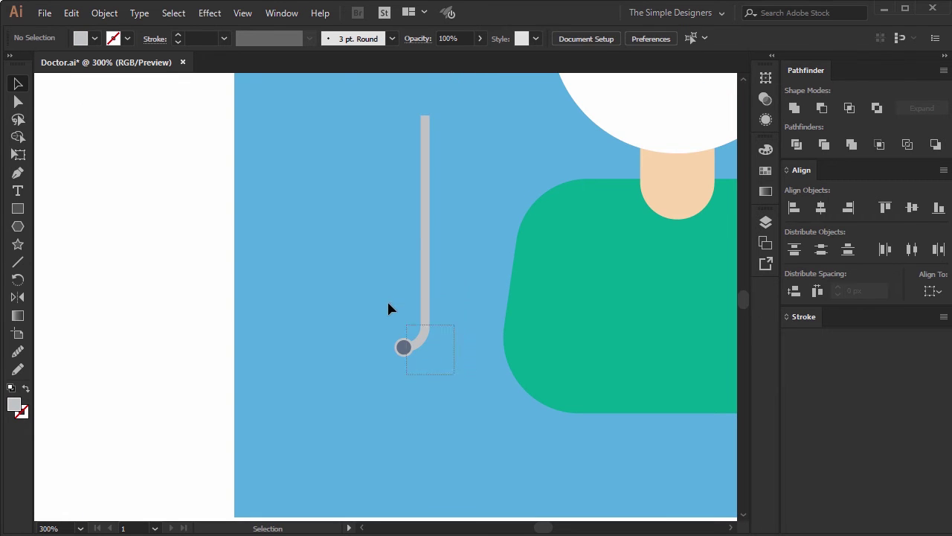
{"action": "left_click_drag", "start_coordinate": [443, 368], "coordinate": [407, 315]}
{"action": "left_click", "coordinate": [347, 255]}
{"action": "scroll", "coordinate": [397, 334], "scroll_direction": "up", "scroll_amount": 3}
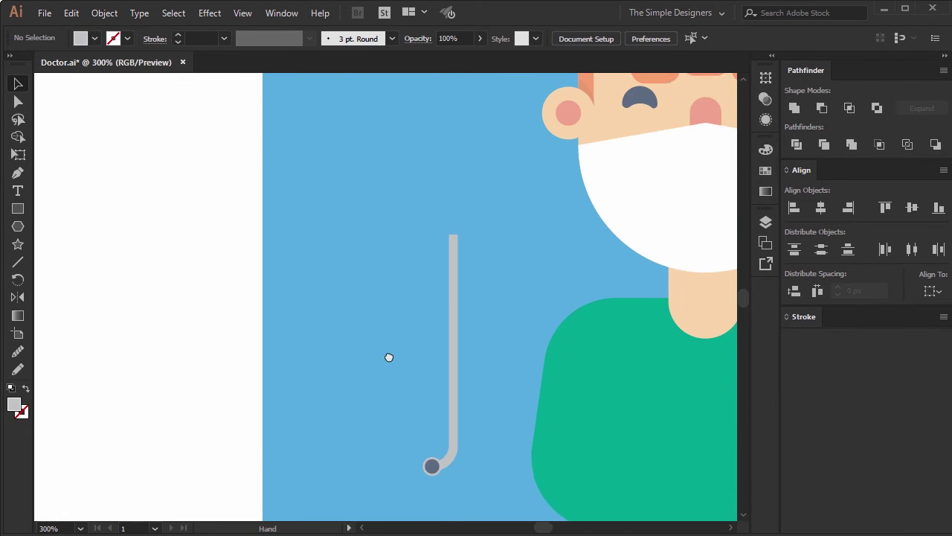
{"action": "scroll", "coordinate": [498, 243], "scroll_direction": "up", "scroll_amount": 2}
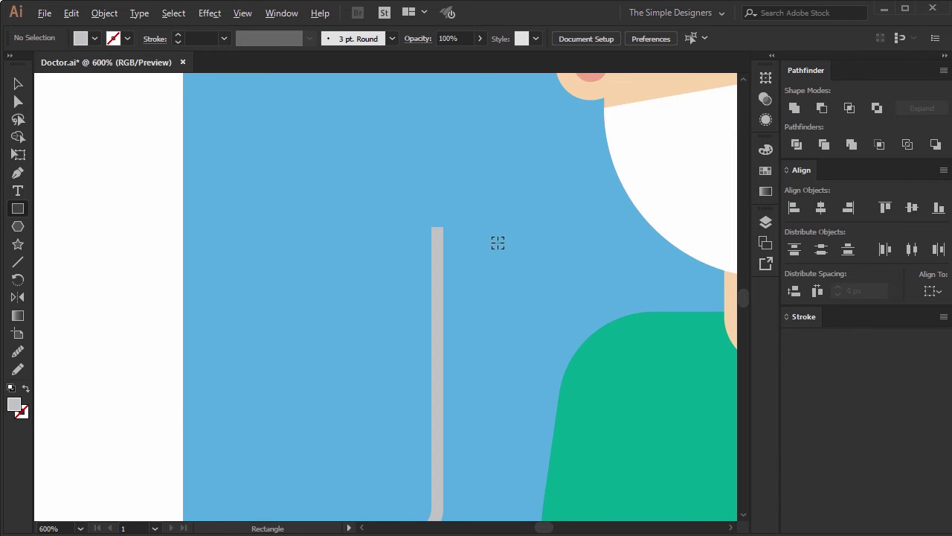
Step: Draw a rectangle above the tube and give it a 6 px outline
{"action": "left_click_drag", "start_coordinate": [405, 216], "coordinate": [215, 106]}
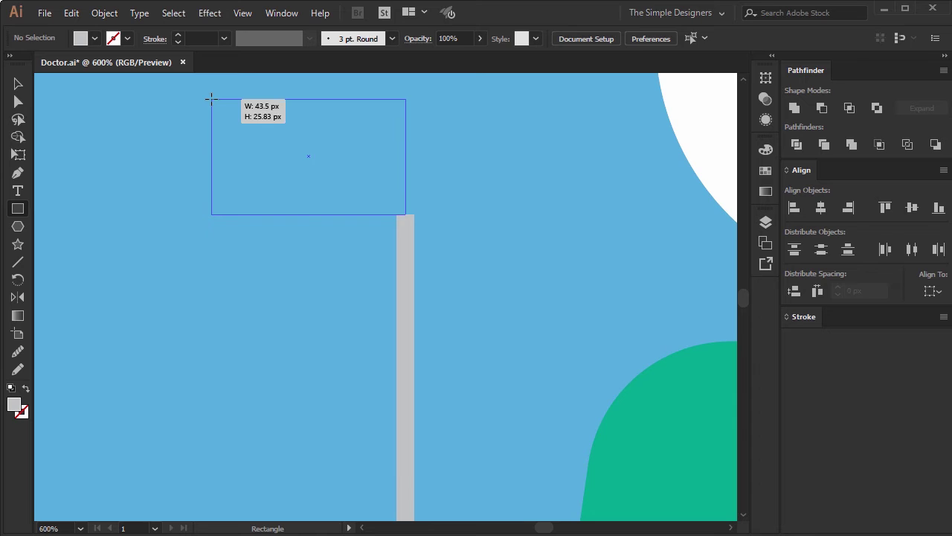
{"action": "left_click_drag", "start_coordinate": [215, 107], "coordinate": [211, 98]}
{"action": "left_click", "coordinate": [26, 388]}
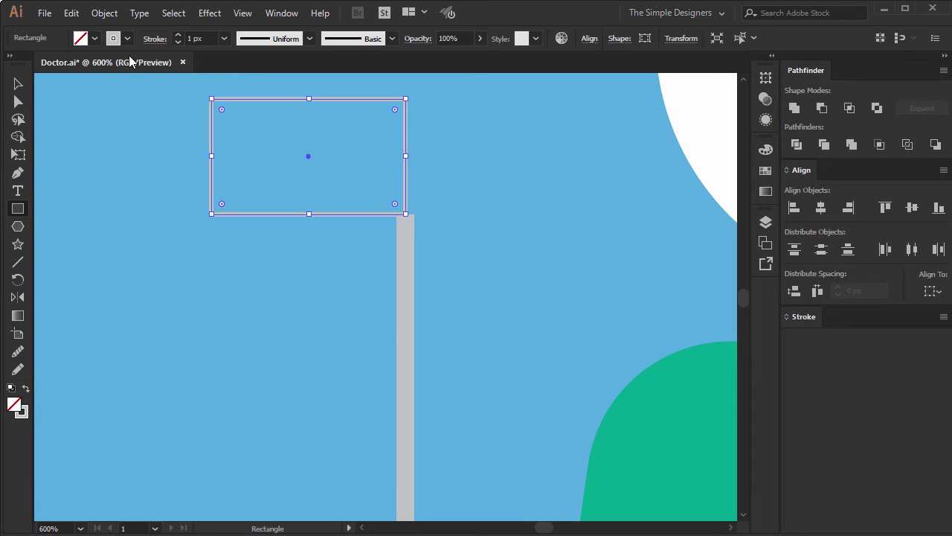
{"action": "left_click", "coordinate": [177, 35]}
{"action": "left_click", "coordinate": [177, 35]}
{"action": "left_click", "coordinate": [177, 35]}
{"action": "left_click", "coordinate": [177, 35]}
{"action": "left_click", "coordinate": [177, 35]}
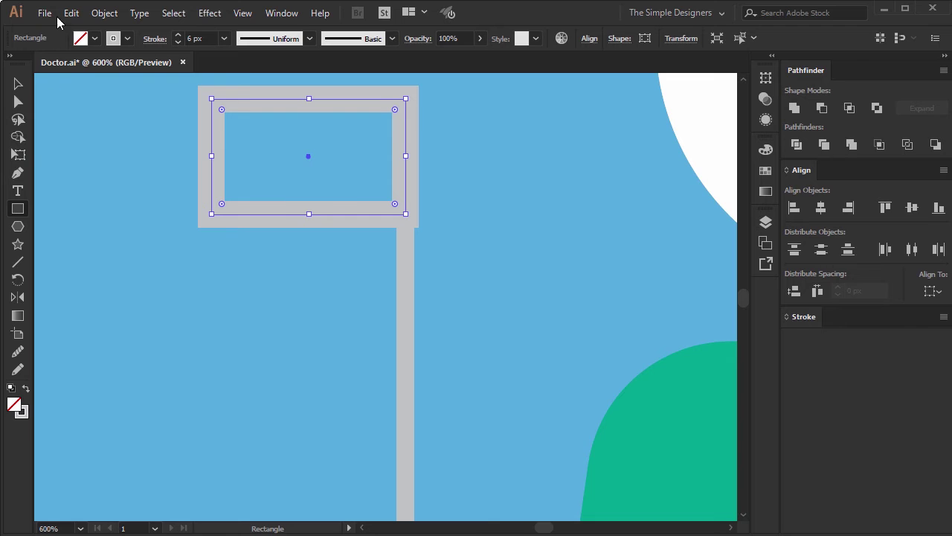
Step: Round the rectangle's top corners into an arch
{"action": "key", "text": "a"}
{"action": "left_click", "coordinate": [212, 98]}
{"action": "left_click", "coordinate": [404, 98], "text": "shift"}
{"action": "left_click_drag", "start_coordinate": [395, 109], "coordinate": [301, 327]}
Step: Cut the path at the bottom corners and delete the bottom bar
{"action": "left_click", "coordinate": [211, 214]}
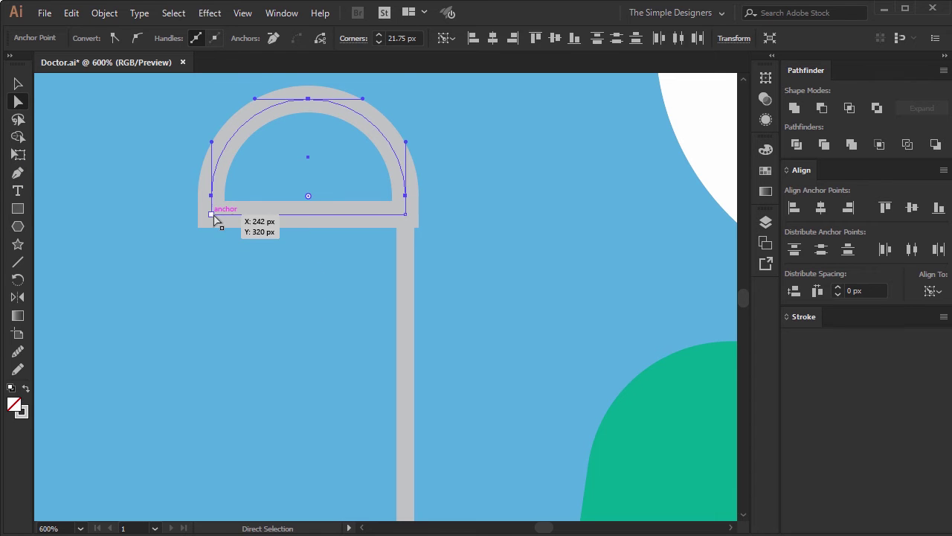
{"action": "left_click", "coordinate": [404, 215], "text": "shift"}
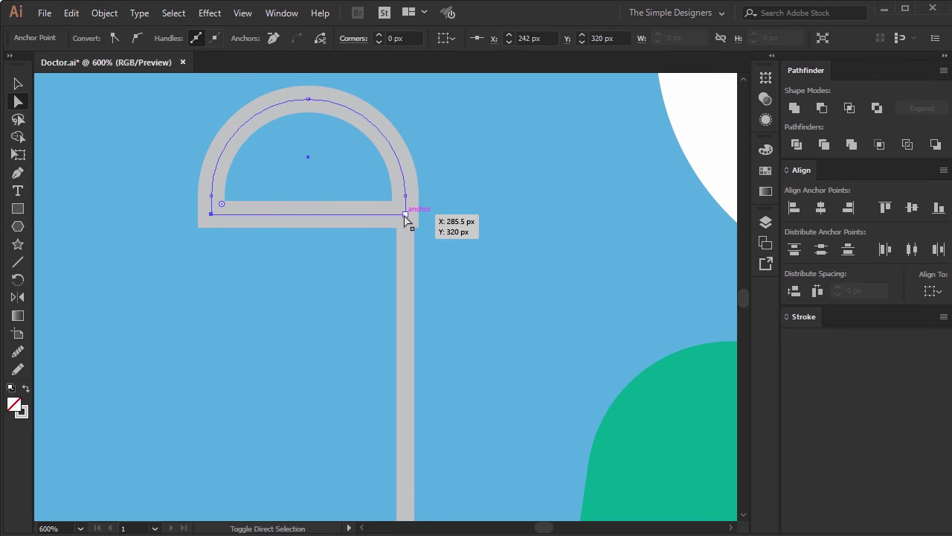
{"action": "left_click", "coordinate": [319, 43]}
{"action": "key", "text": "v"}
{"action": "left_click", "coordinate": [307, 248]}
{"action": "key", "text": "ctrl+z"}
{"action": "left_click", "coordinate": [308, 253]}
{"action": "left_click", "coordinate": [317, 213]}
{"action": "key", "text": "Delete"}
{"action": "scroll", "coordinate": [335, 213], "scroll_direction": "down", "scroll_amount": 2}
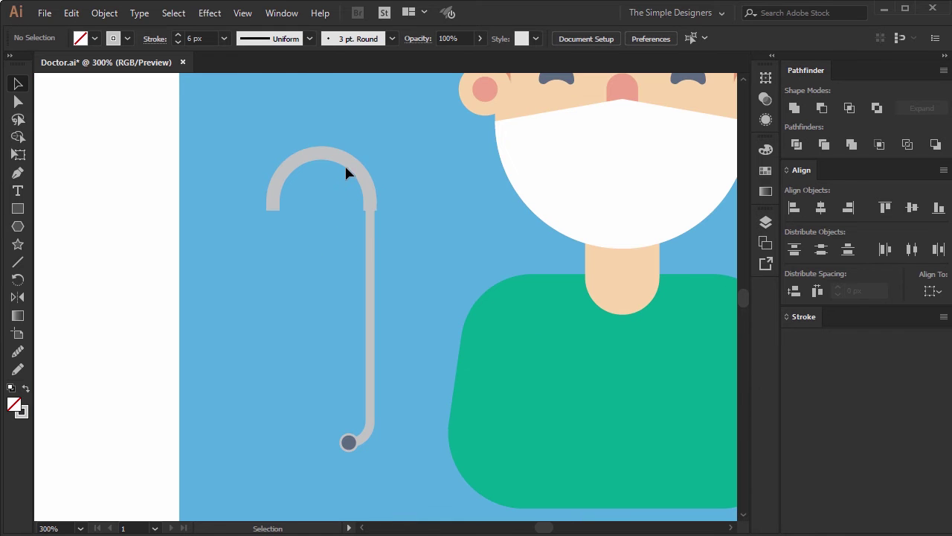
Step: Fill the arch with the background blue and move it and the tube onto the white area
{"action": "left_click", "coordinate": [350, 154]}
{"action": "key", "text": "i"}
{"action": "left_click", "coordinate": [416, 220]}
{"action": "key", "text": "v"}
{"action": "left_click", "coordinate": [372, 299], "text": "shift"}
{"action": "mouse_move", "coordinate": [374, 299]}
{"action": "left_mouse_down"}
{"action": "mouse_move", "coordinate": [128, 277]}
{"action": "mouse_move", "coordinate": [347, 330]}
{"action": "left_mouse_up"}
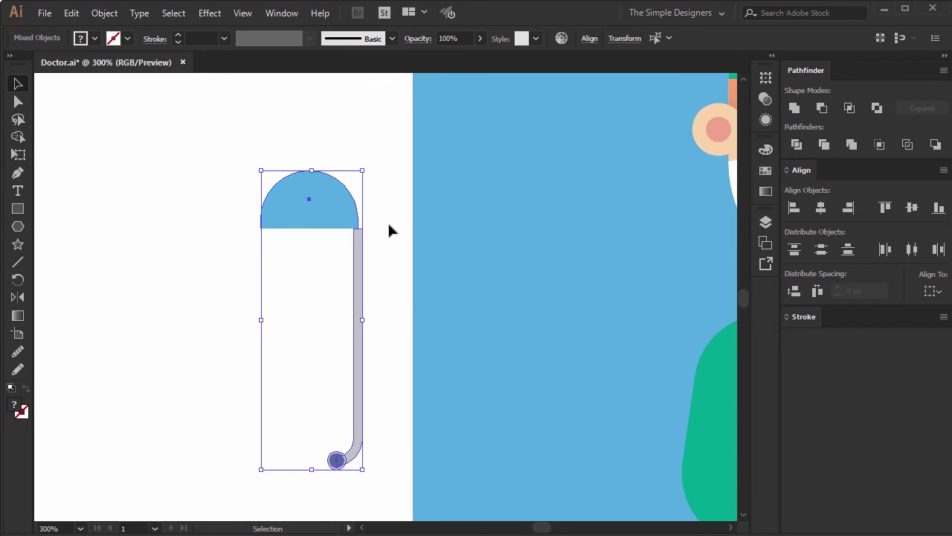
Step: Give the blue arc a 6 px stroke and expand it into a solid filled shape
{"action": "left_click", "coordinate": [325, 211]}
{"action": "key", "text": "shift+x"}
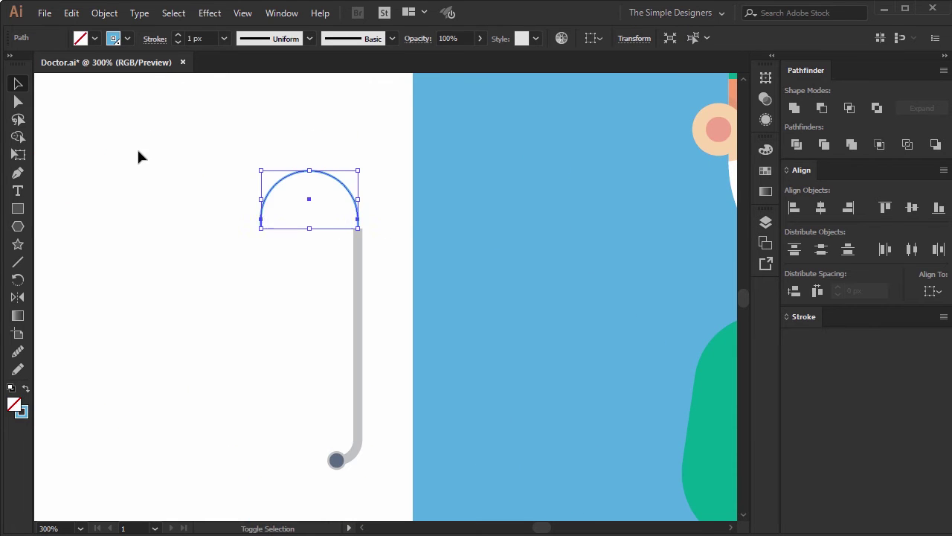
{"action": "left_click", "coordinate": [177, 35]}
{"action": "left_click", "coordinate": [178, 35]}
{"action": "left_click", "coordinate": [178, 35]}
{"action": "left_click", "coordinate": [178, 35]}
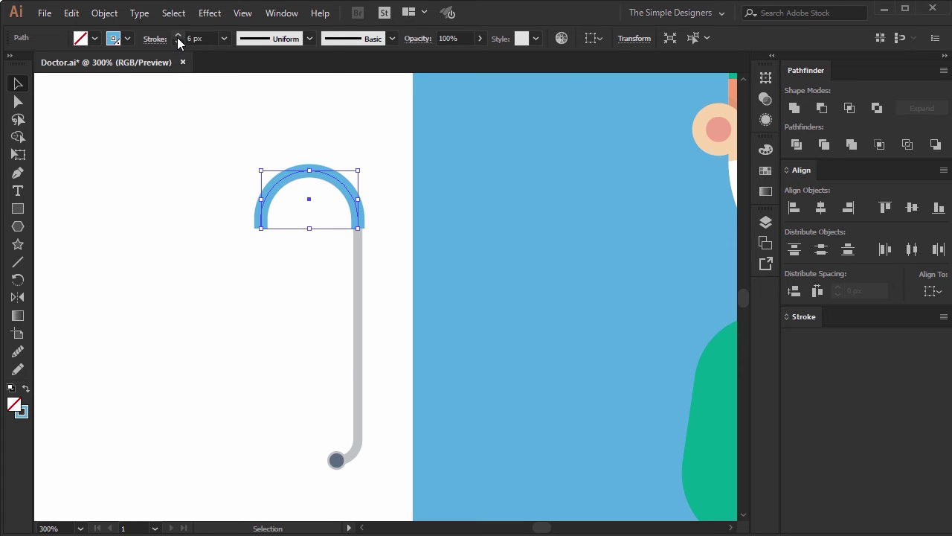
{"action": "left_click", "coordinate": [118, 13]}
{"action": "left_click", "coordinate": [171, 151]}
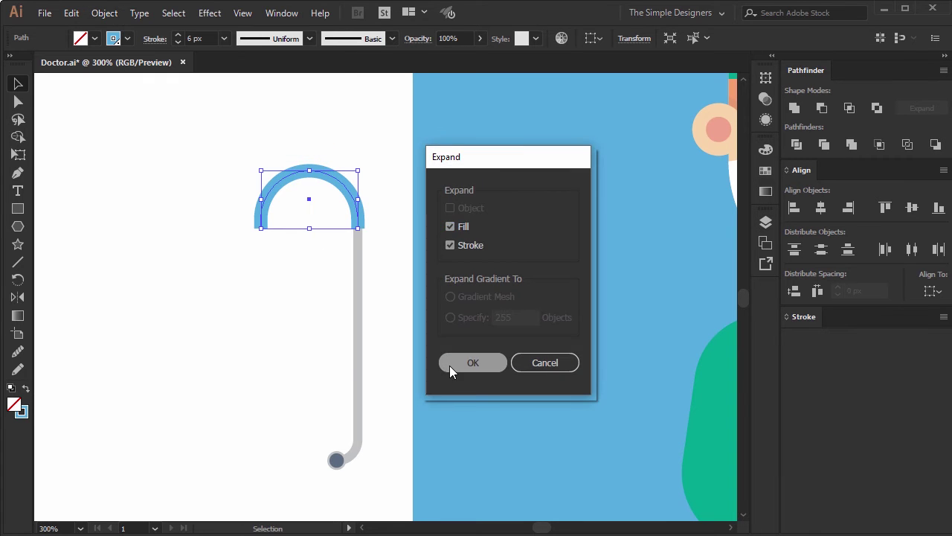
{"action": "left_click", "coordinate": [450, 364]}
Step: Shorten the grey stem by dragging its top anchor points down
{"action": "left_click", "coordinate": [396, 263]}
{"action": "left_click", "coordinate": [358, 246]}
{"action": "key", "text": "a"}
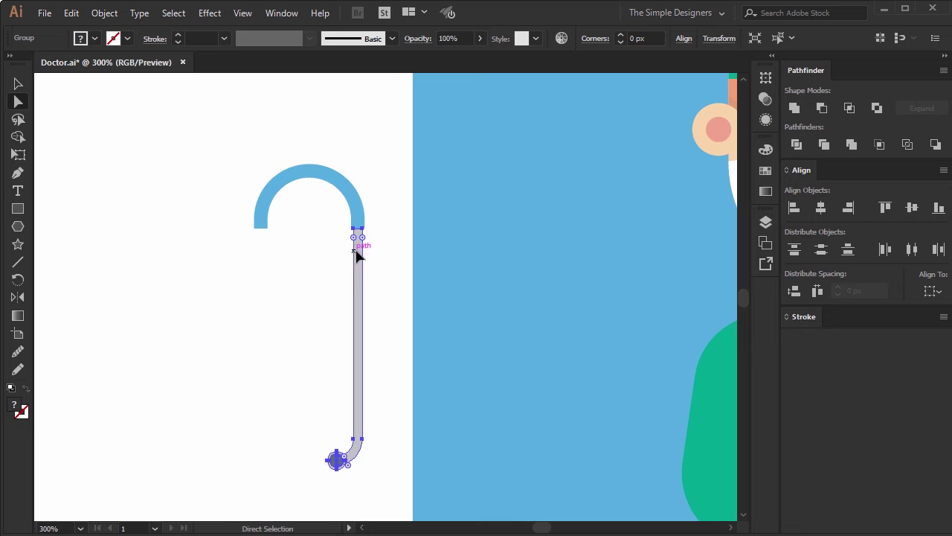
{"action": "key", "text": "v"}
{"action": "left_click", "coordinate": [361, 222]}
{"action": "key", "text": "shift+Up"}
{"action": "key", "text": "a"}
{"action": "left_click", "coordinate": [382, 230]}
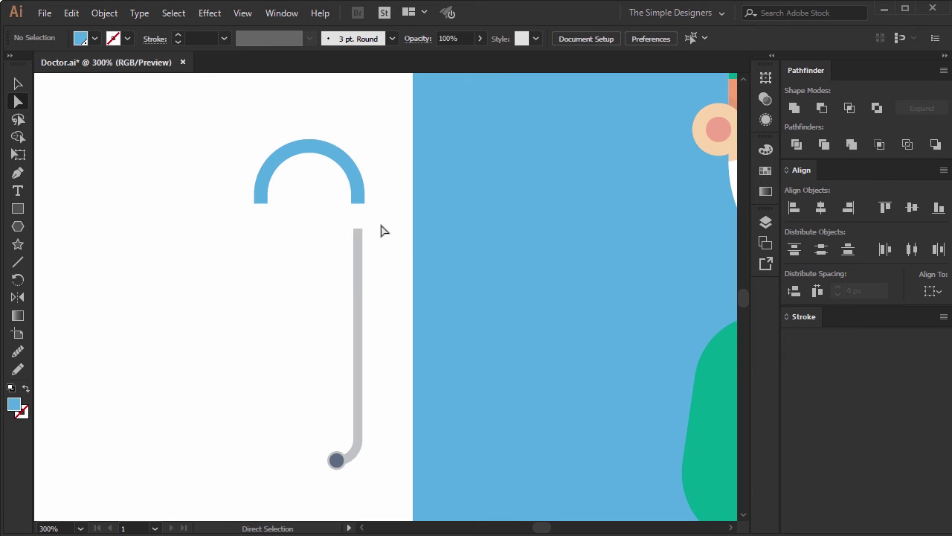
{"action": "left_click", "coordinate": [362, 233]}
{"action": "left_click_drag", "start_coordinate": [365, 230], "coordinate": [365, 311]}
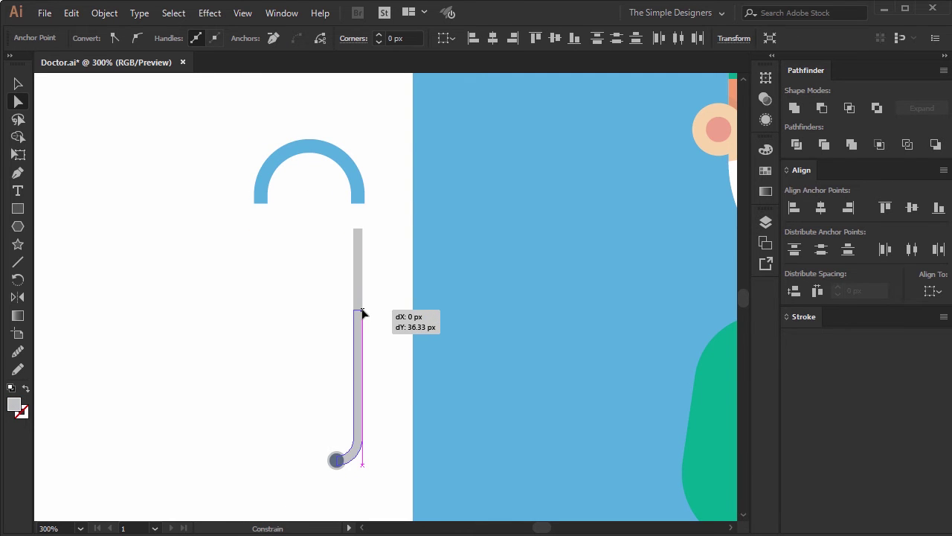
Step: Lower the expanded arc so it rests on top of the shortened stem
{"action": "key", "text": "v"}
{"action": "left_click", "coordinate": [376, 283]}
{"action": "left_click_drag", "start_coordinate": [354, 183], "coordinate": [357, 293]}
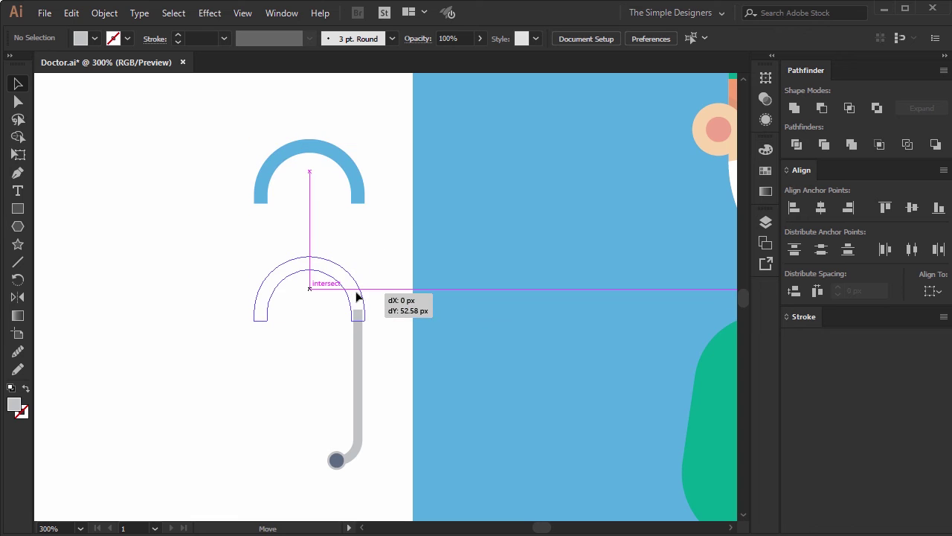
{"action": "left_click", "coordinate": [387, 298]}
{"action": "scroll", "coordinate": [377, 341], "scroll_direction": "down", "scroll_amount": 1}
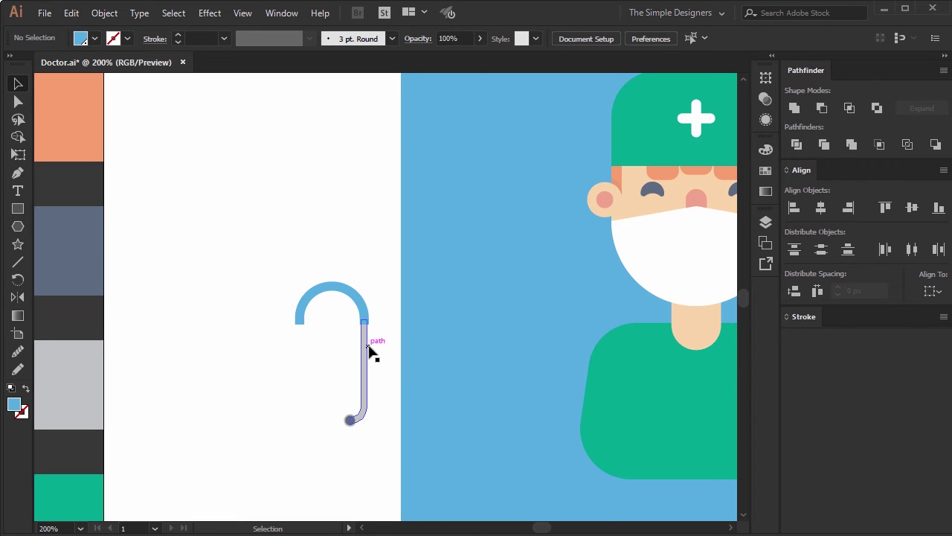
Step: Make a vertically reflected copy of the stem about the arc's centre
{"action": "left_click", "coordinate": [370, 349]}
{"action": "key", "text": "o"}
{"action": "scroll", "coordinate": [329, 308], "scroll_direction": "up", "scroll_amount": 2}
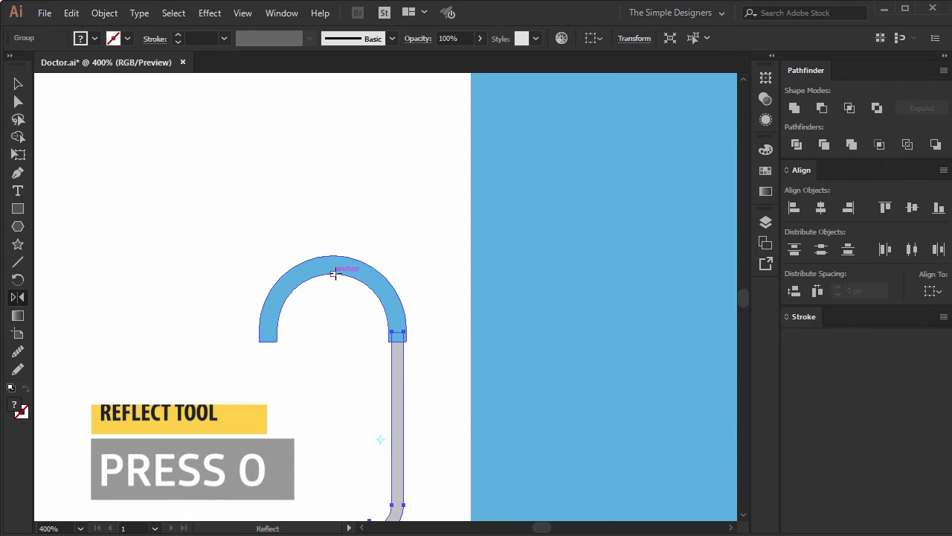
{"action": "left_click", "coordinate": [334, 276], "text": "alt"}
{"action": "left_click", "coordinate": [736, 322]}
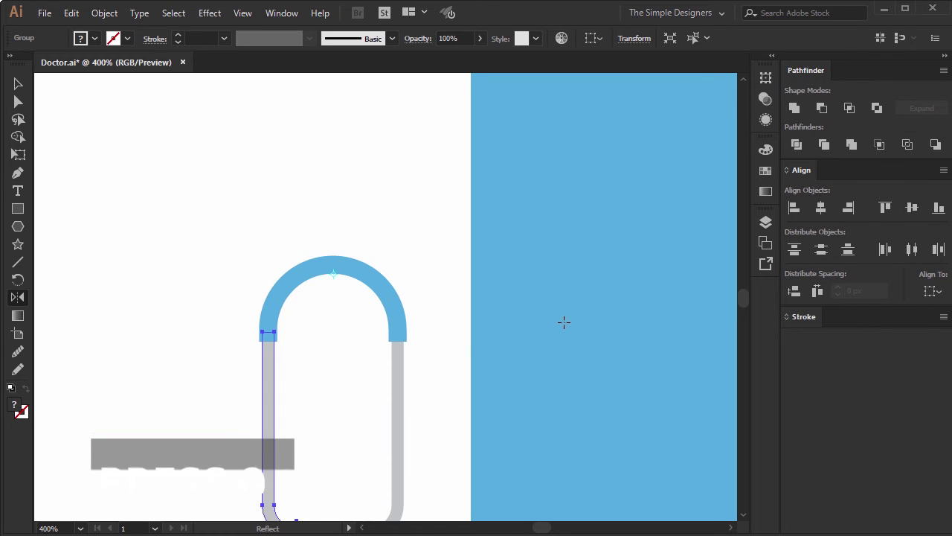
Step: Group all the stethoscope parts and rotate the group about 28°
{"action": "key", "text": "v"}
{"action": "scroll", "coordinate": [439, 281], "scroll_direction": "down", "scroll_amount": 1}
{"action": "scroll", "coordinate": [439, 282], "scroll_direction": "down", "scroll_amount": 1}
{"action": "left_click", "coordinate": [443, 391]}
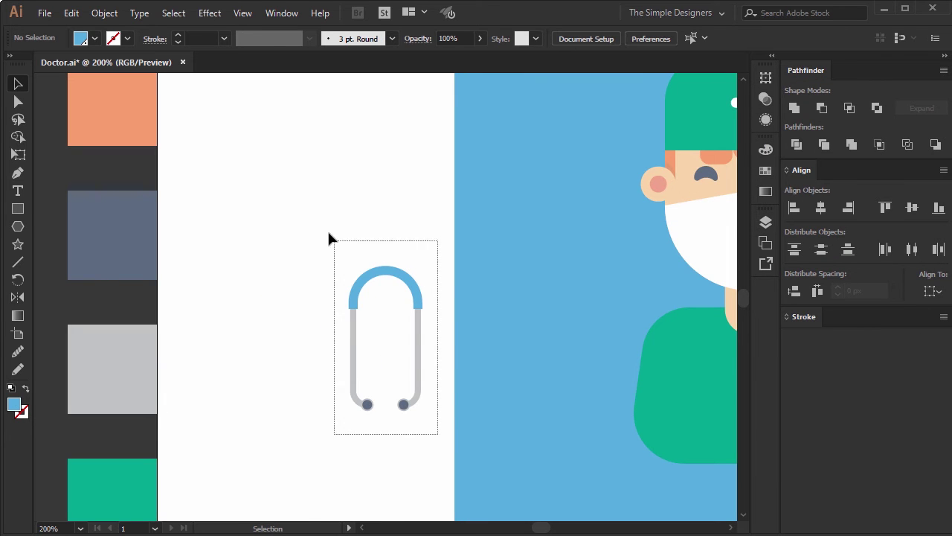
{"action": "left_click_drag", "start_coordinate": [329, 236], "coordinate": [357, 275]}
{"action": "key", "text": "ctrl+g"}
{"action": "left_click_drag", "start_coordinate": [425, 418], "coordinate": [480, 402]}
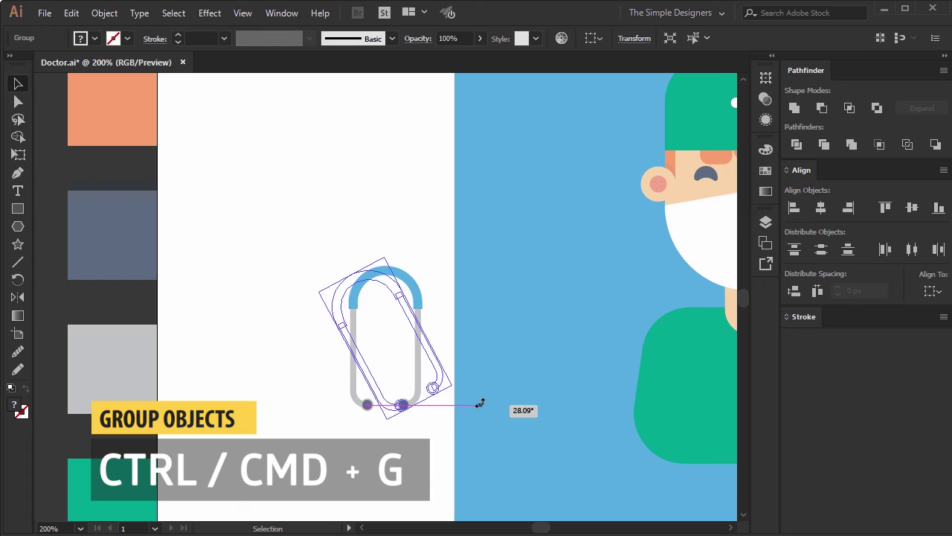
Step: Move the stethoscope onto the green scrubs and scale it down slightly
{"action": "left_click_drag", "start_coordinate": [378, 277], "coordinate": [683, 324]}
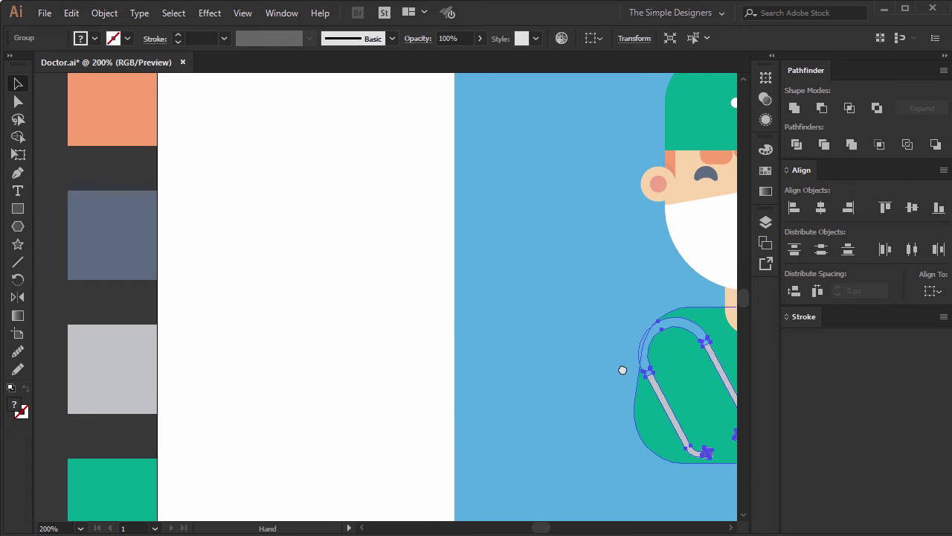
{"action": "left_click_drag", "start_coordinate": [623, 370], "coordinate": [449, 373]}
{"action": "mouse_move", "coordinate": [517, 334]}
{"action": "left_mouse_down"}
{"action": "mouse_move", "coordinate": [593, 324]}
{"action": "mouse_move", "coordinate": [581, 325]}
{"action": "left_mouse_up"}
{"action": "scroll", "coordinate": [588, 372], "scroll_direction": "up", "scroll_amount": 2}
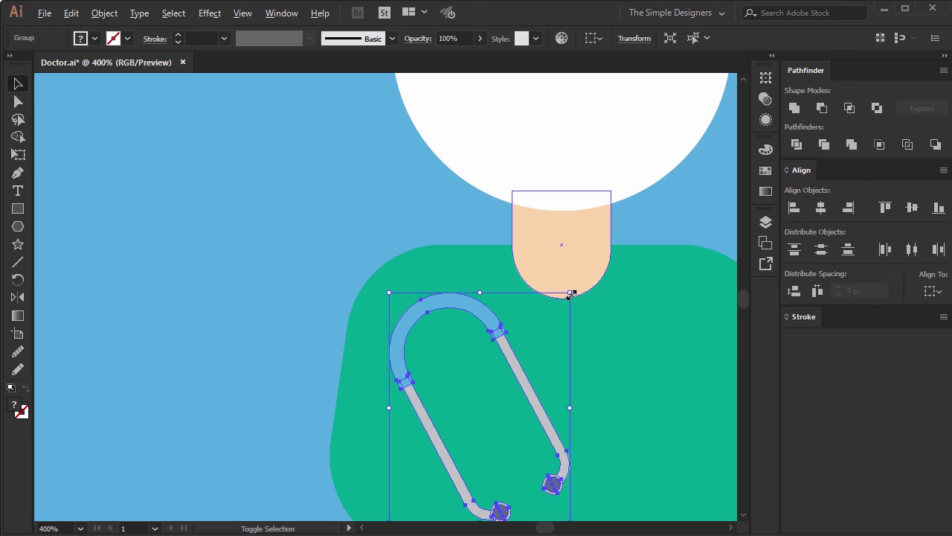
{"action": "left_click_drag", "start_coordinate": [571, 294], "coordinate": [563, 307]}
{"action": "left_click", "coordinate": [612, 357]}
{"action": "scroll", "coordinate": [612, 357], "scroll_direction": "down", "scroll_amount": 1}
{"action": "left_click_drag", "start_coordinate": [612, 358], "coordinate": [497, 337]}
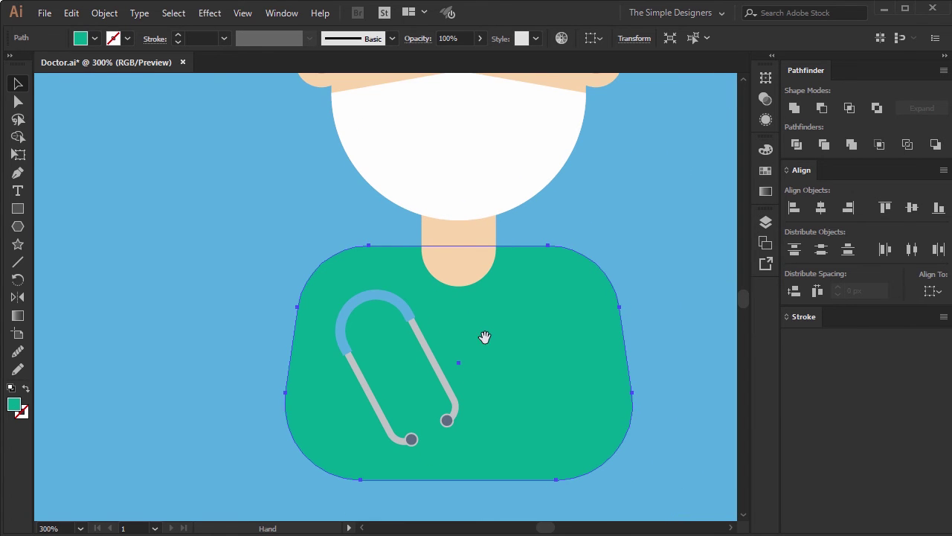
Step: Draw a freehand blue curve around the neck with a 4 px stroke and smooth it
{"action": "left_click", "coordinate": [244, 307]}
{"action": "left_click", "coordinate": [17, 369]}
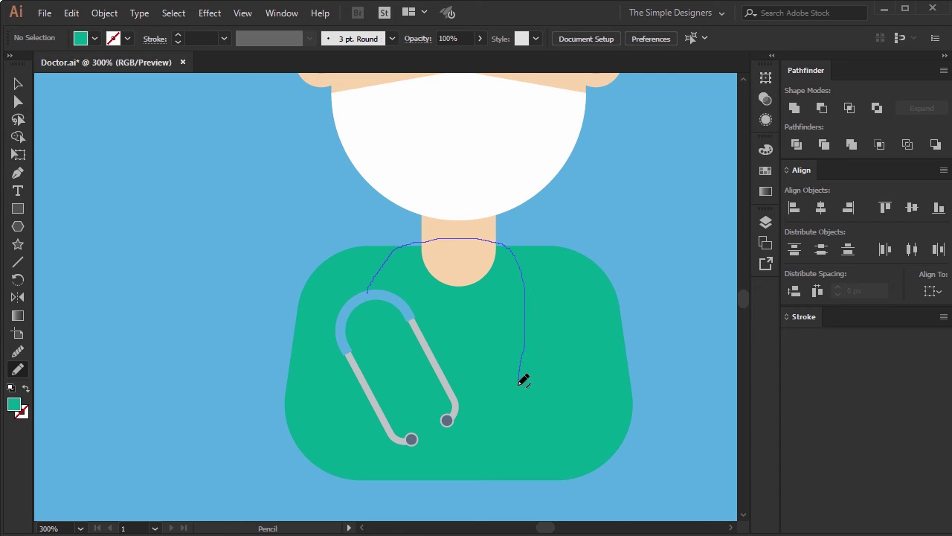
{"action": "left_click_drag", "start_coordinate": [519, 382], "coordinate": [518, 380]}
{"action": "left_click", "coordinate": [179, 35]}
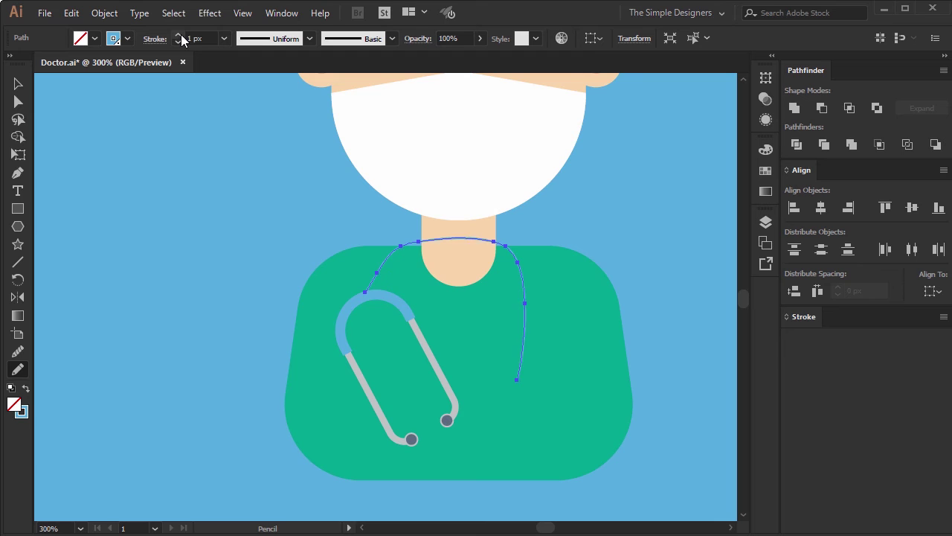
{"action": "type", "text": "4"}
{"action": "left_click", "coordinate": [18, 351]}
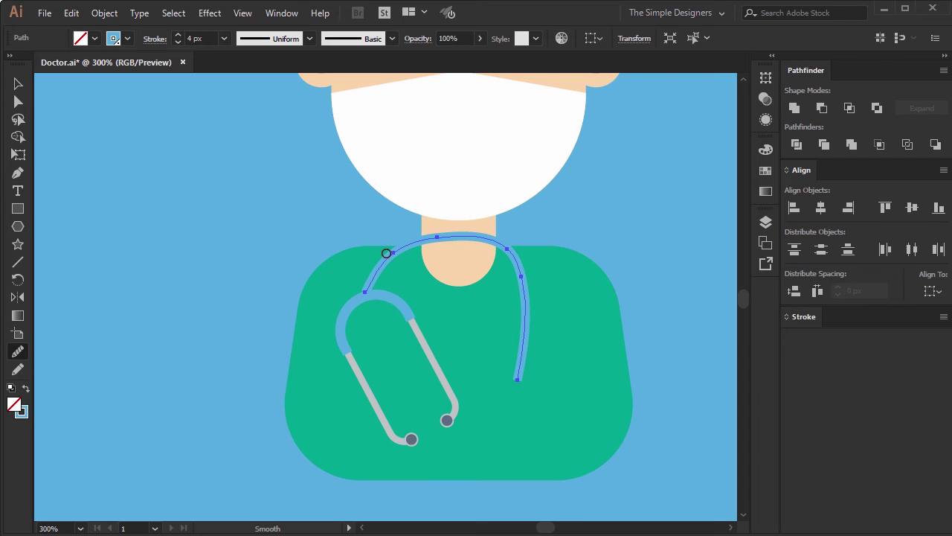
Step: Expand the tube's stroke into a filled shape
{"action": "left_click", "coordinate": [104, 12]}
{"action": "left_click", "coordinate": [184, 153]}
{"action": "left_click", "coordinate": [461, 361]}
{"action": "key", "text": "ctrl"}
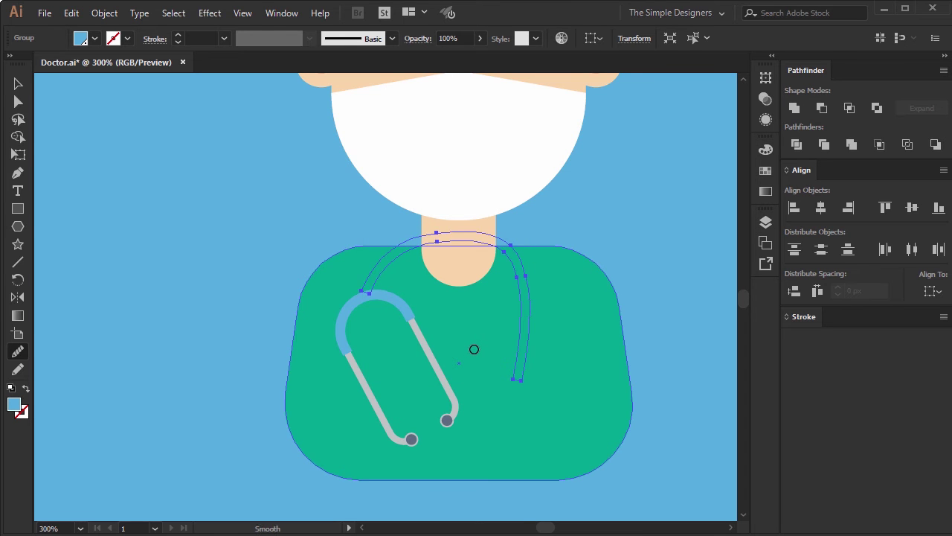
{"action": "key", "text": "v"}
{"action": "left_click", "coordinate": [240, 289]}
{"action": "scroll", "coordinate": [432, 354], "scroll_direction": "up", "scroll_amount": 2, "text": "alt"}
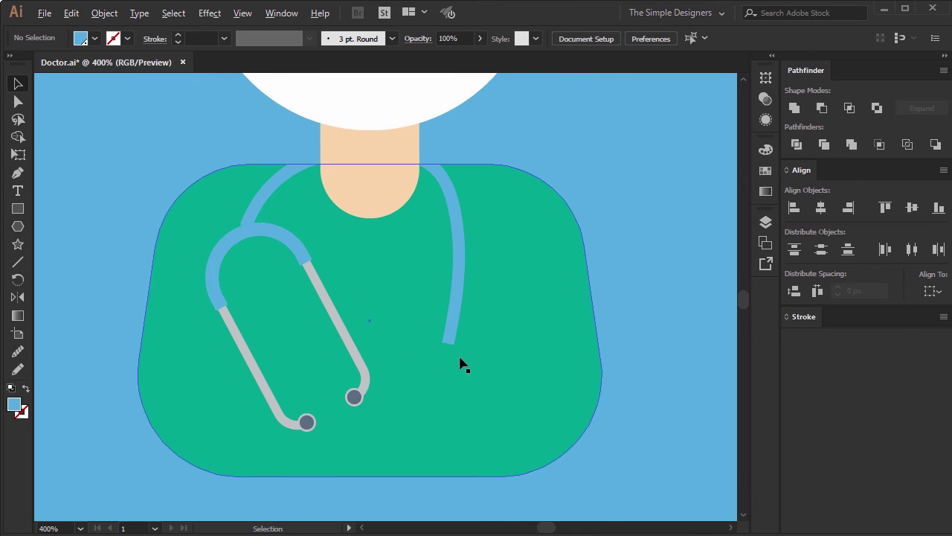
Step: Draw a circle at the blue tube's end and give it the grey tube colour
{"action": "scroll", "coordinate": [459, 358], "scroll_direction": "up", "scroll_amount": 2, "text": "alt"}
{"action": "key", "text": "l"}
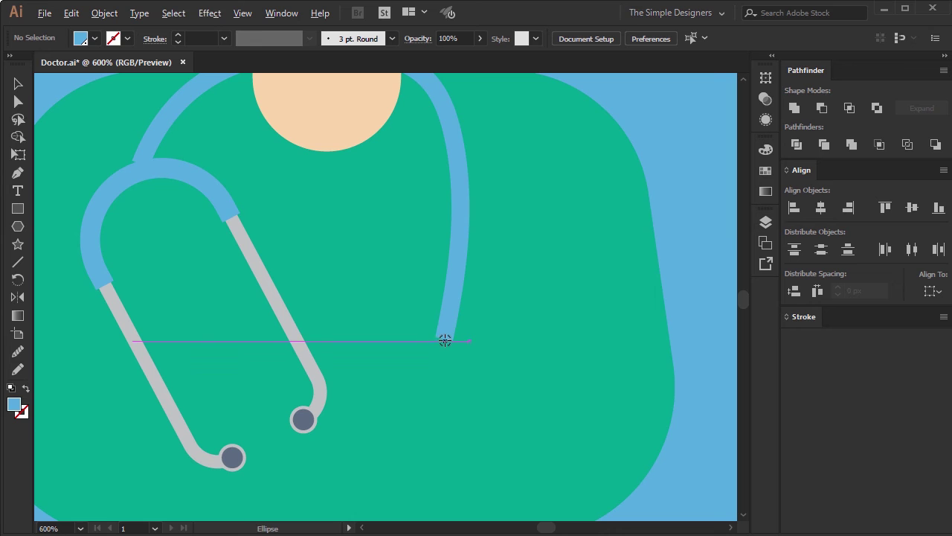
{"action": "left_click_drag", "start_coordinate": [445, 340], "coordinate": [470, 364]}
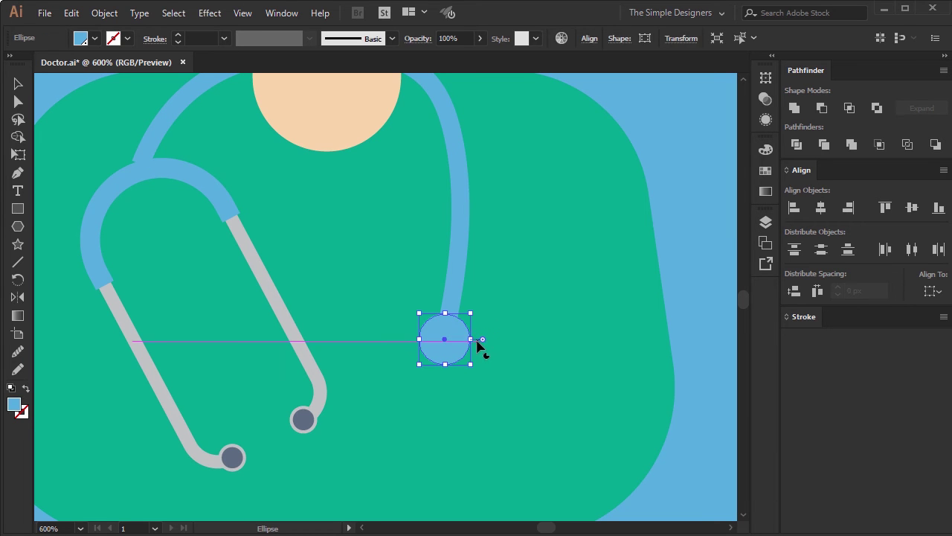
{"action": "key", "text": "i"}
{"action": "left_click", "coordinate": [316, 363]}
{"action": "key", "text": "v"}
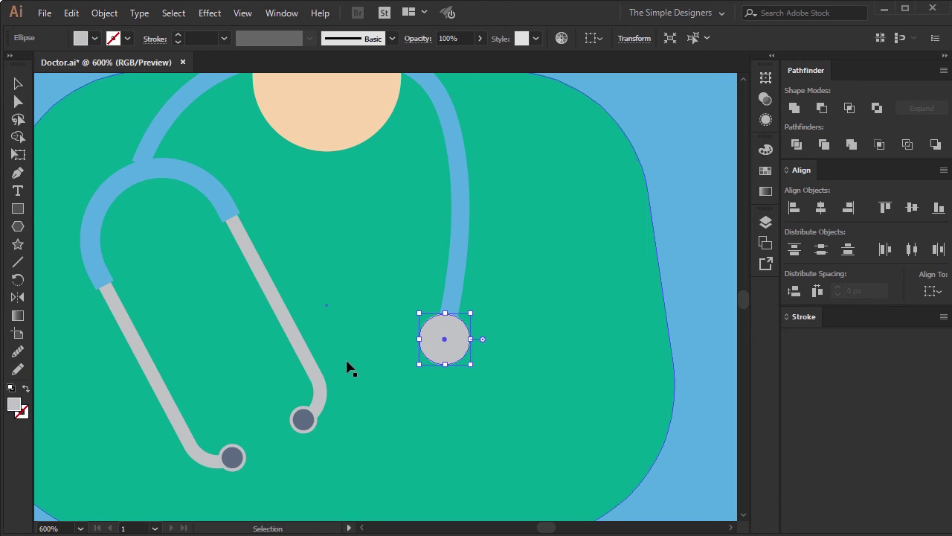
Step: Add a smaller inner circle in the dark earpiece colour
{"action": "key", "text": "i"}
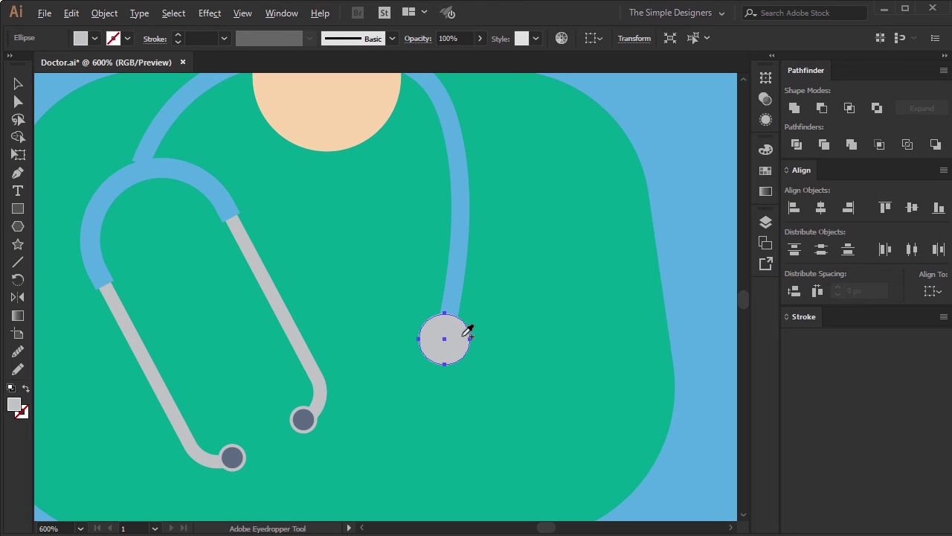
{"action": "key", "text": "l"}
{"action": "left_click_drag", "start_coordinate": [444, 339], "coordinate": [460, 355]}
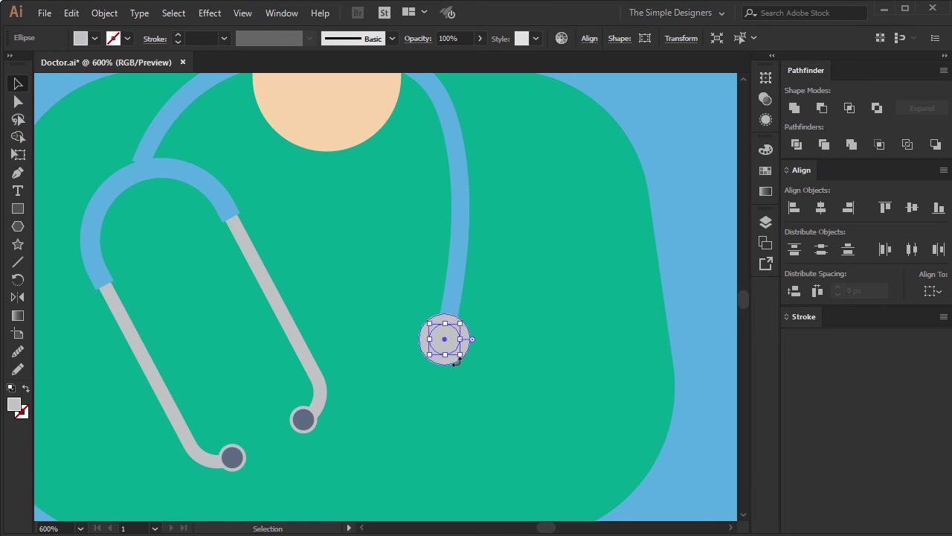
{"action": "key", "text": "i"}
{"action": "left_click", "coordinate": [313, 406]}
{"action": "key", "text": "v"}
{"action": "left_click", "coordinate": [523, 306]}
{"action": "key", "text": "ctrl+minus"}
{"action": "key", "text": "ctrl+minus"}
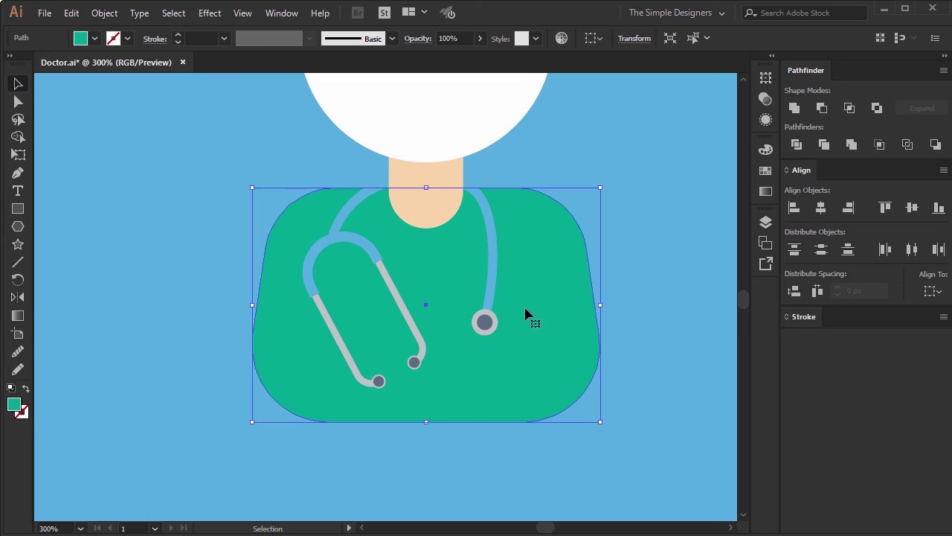
Step: Duplicate the neck shape upward and widen the copy to about 59 px
{"action": "left_click_drag", "start_coordinate": [524, 306], "coordinate": [519, 347]}
{"action": "key", "text": "ctrl+minus"}
{"action": "left_click", "coordinate": [631, 314]}
{"action": "key", "text": "ctrl+plus"}
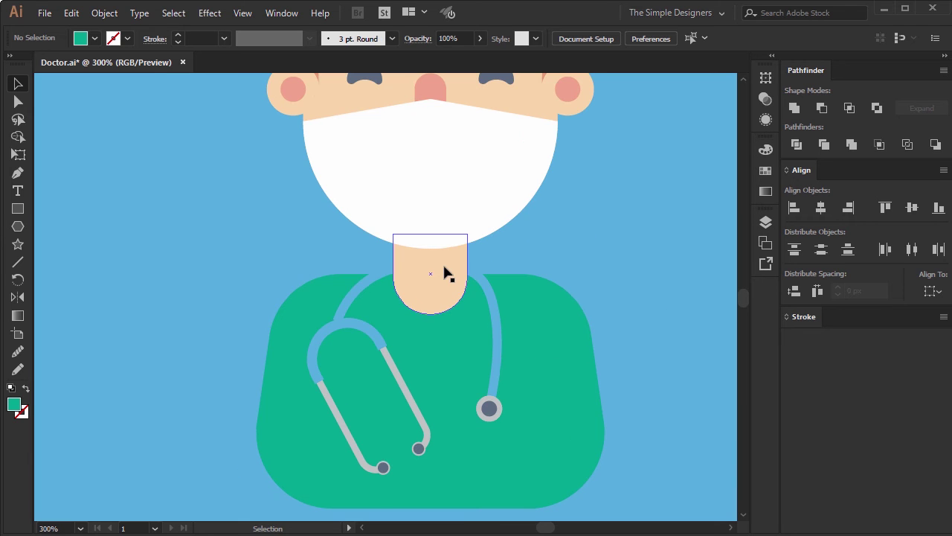
{"action": "left_click", "coordinate": [439, 295]}
{"action": "left_click_drag", "start_coordinate": [439, 295], "coordinate": [440, 250]}
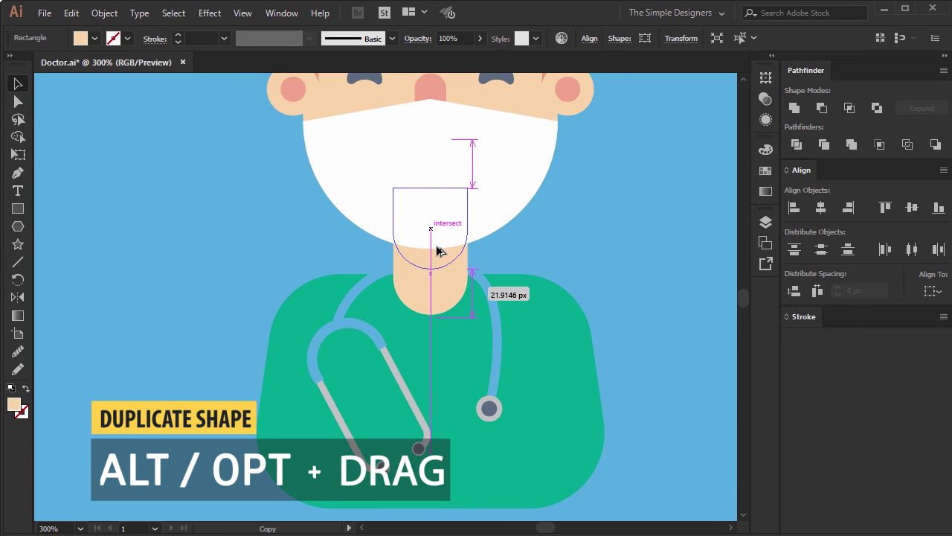
{"action": "left_click_drag", "start_coordinate": [474, 229], "coordinate": [489, 226]}
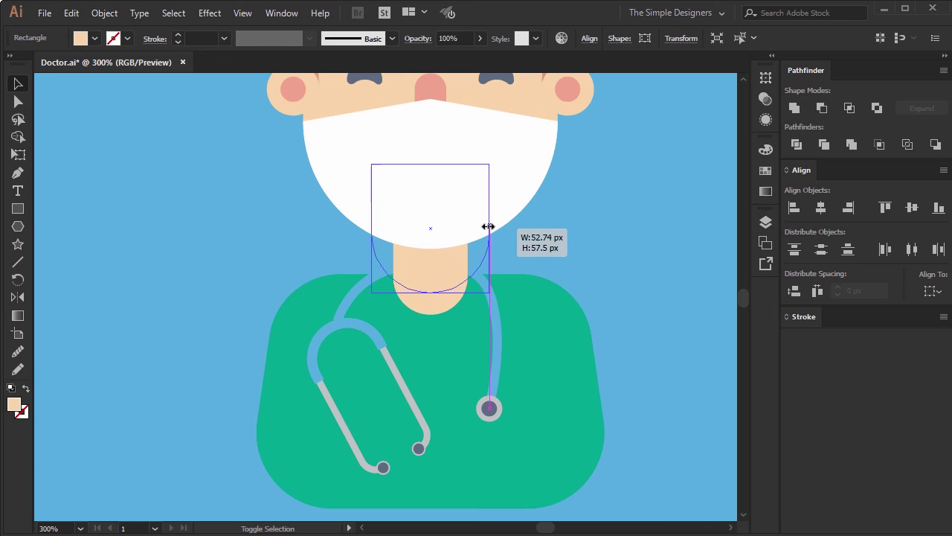
{"action": "left_click_drag", "start_coordinate": [488, 226], "coordinate": [497, 227]}
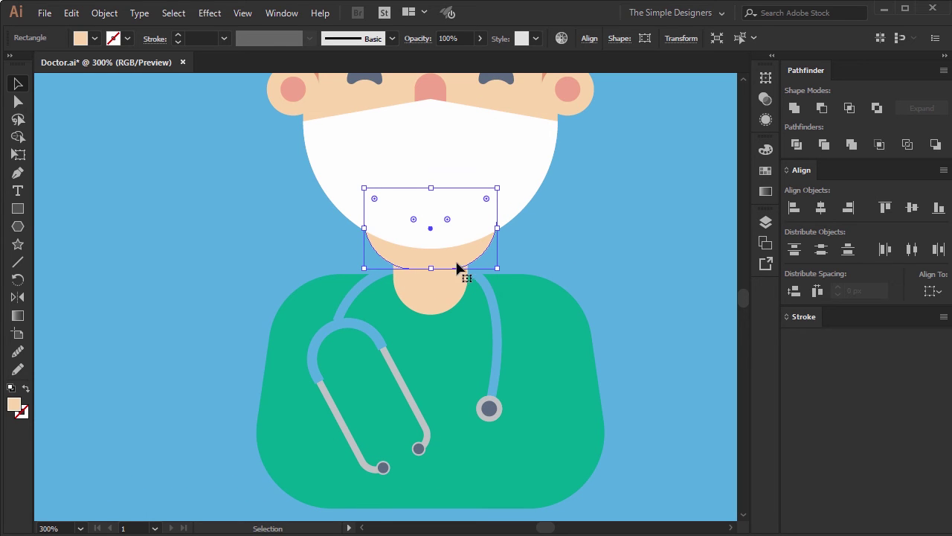
Step: Use Shape Builder with a front copy of the neck to remove the region over the mask
{"action": "left_click", "coordinate": [447, 288]}
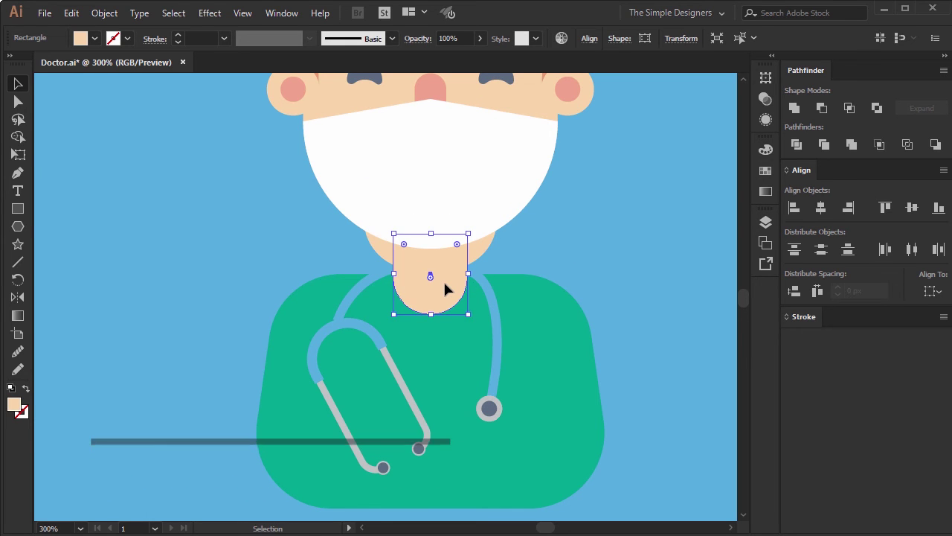
{"action": "key", "text": "ctrl+c"}
{"action": "key", "text": "ctrl+f"}
{"action": "left_click", "coordinate": [480, 257], "text": "shift"}
{"action": "key", "text": "shift+m"}
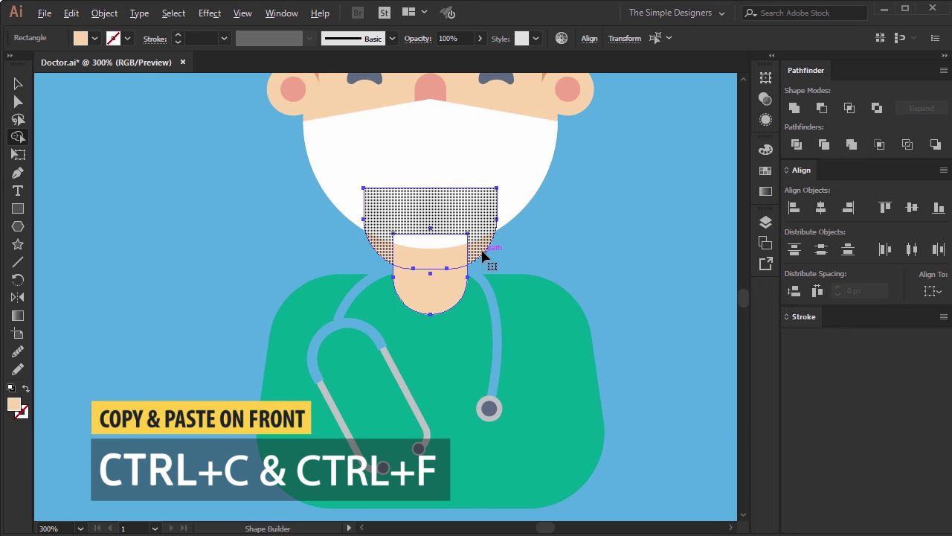
{"action": "left_click", "coordinate": [472, 240], "text": "alt"}
{"action": "key", "text": "ctrl+z"}
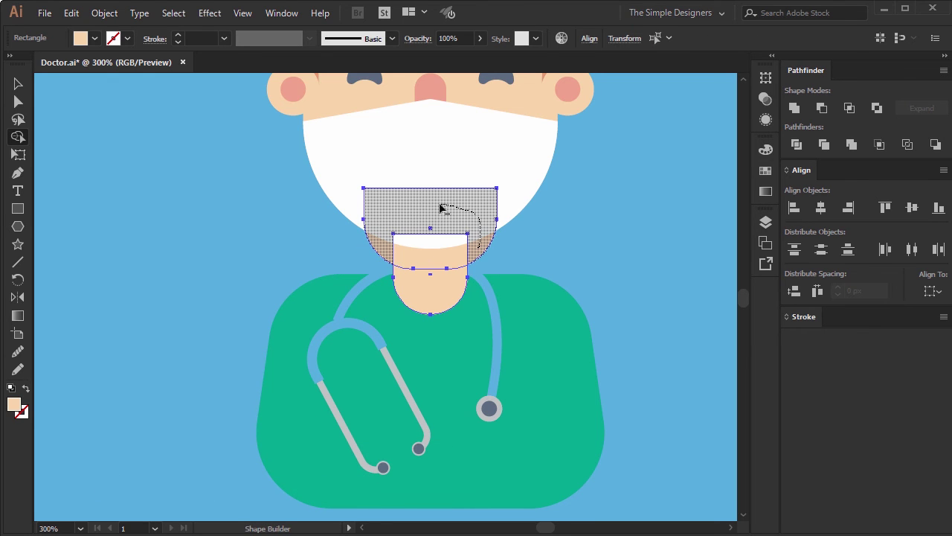
{"action": "left_click", "coordinate": [441, 208], "text": "alt"}
Step: Colour the neck shadow with the pink cheek colour at 25% opacity
{"action": "key", "text": "i"}
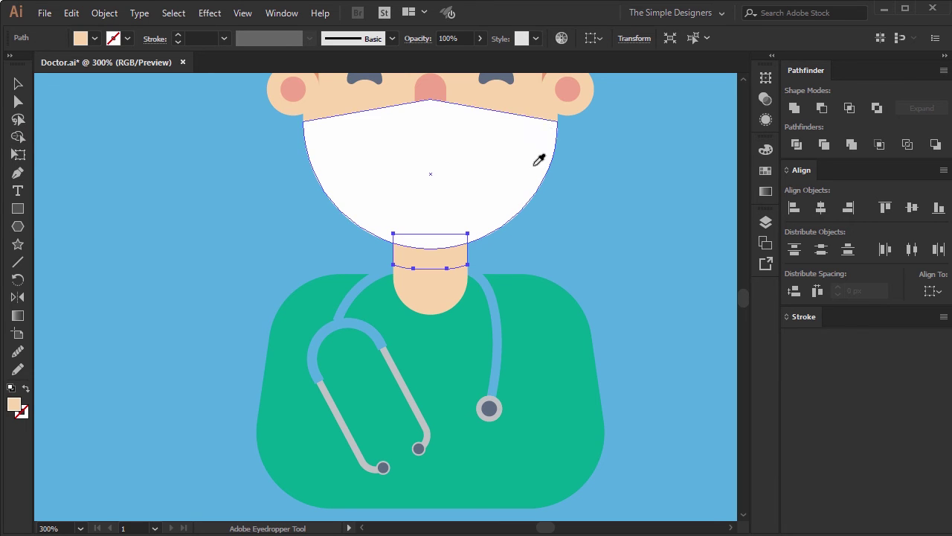
{"action": "left_click", "coordinate": [570, 95]}
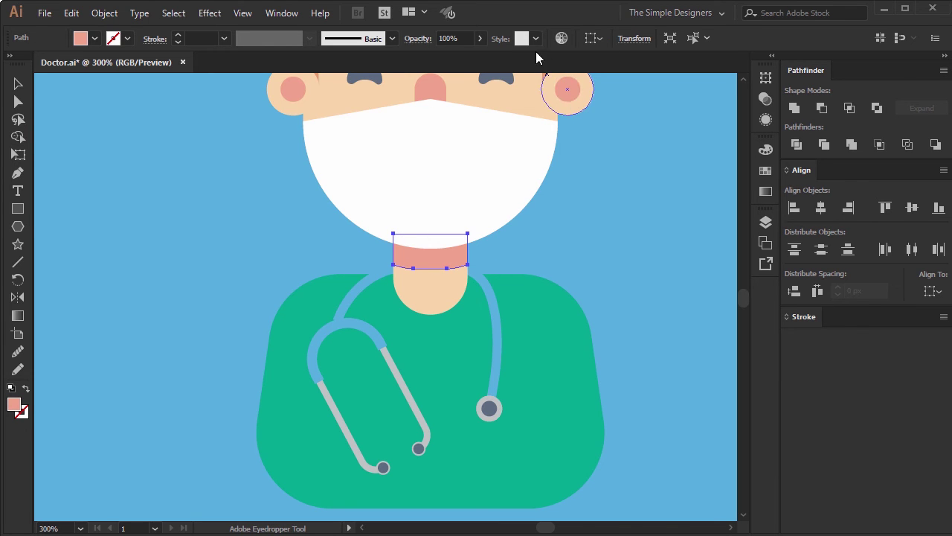
{"action": "type", "text": "25"}
{"action": "key", "text": "Return"}
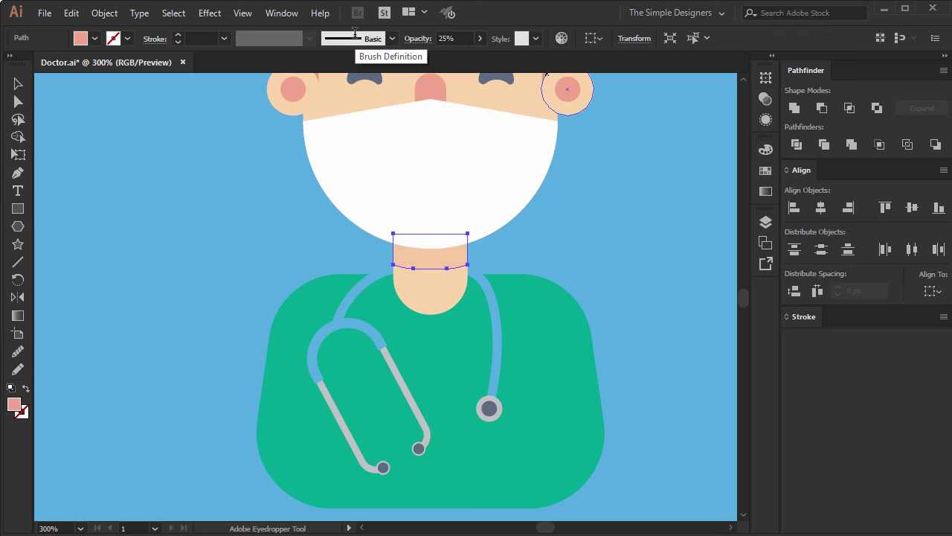
{"action": "key", "text": "v"}
{"action": "left_click", "coordinate": [635, 238]}
{"action": "scroll", "coordinate": [634, 236], "scroll_direction": "down", "scroll_amount": 2, "text": "alt"}
{"action": "scroll", "coordinate": [631, 251], "scroll_direction": "up", "scroll_amount": 2, "text": "alt"}
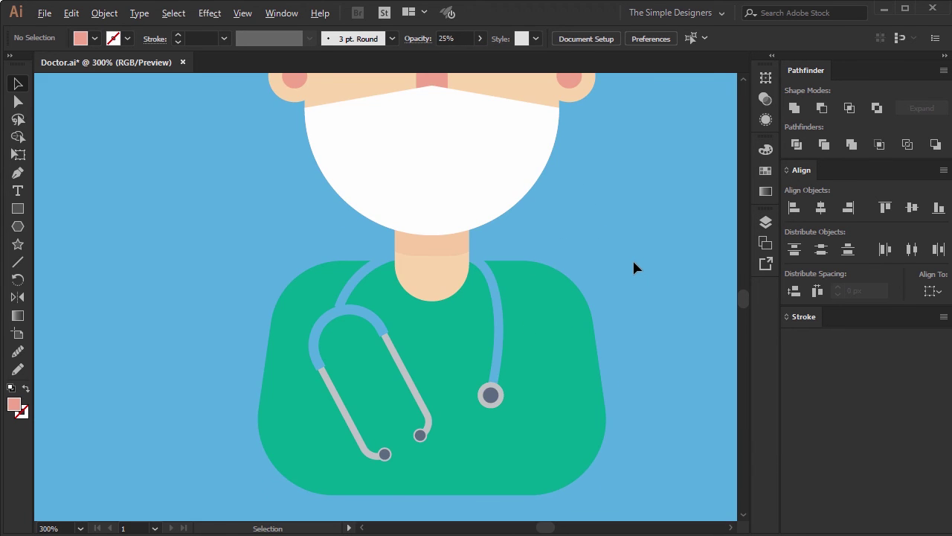
Step: Marquee-select all of the doctor's shapes and group them
{"action": "scroll", "coordinate": [632, 258], "scroll_direction": "down", "scroll_amount": 1, "text": "alt"}
{"action": "left_click_drag", "start_coordinate": [644, 310], "coordinate": [643, 387]}
{"action": "scroll", "coordinate": [638, 329], "scroll_direction": "down", "scroll_amount": 1, "text": "alt"}
{"action": "scroll", "coordinate": [672, 416], "scroll_direction": "down", "scroll_amount": 1, "text": "alt"}
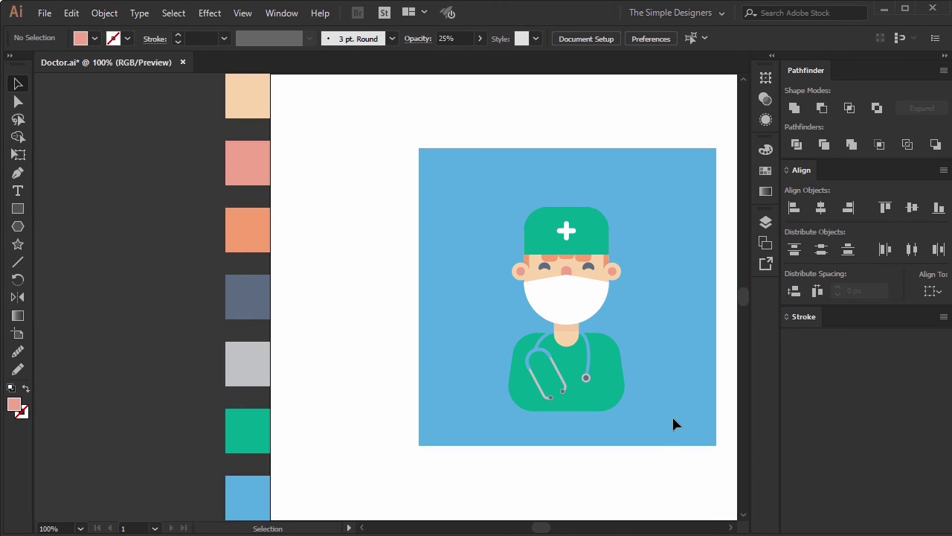
{"action": "left_click_drag", "start_coordinate": [478, 200], "coordinate": [479, 202]}
{"action": "key", "text": "ctrl+g"}
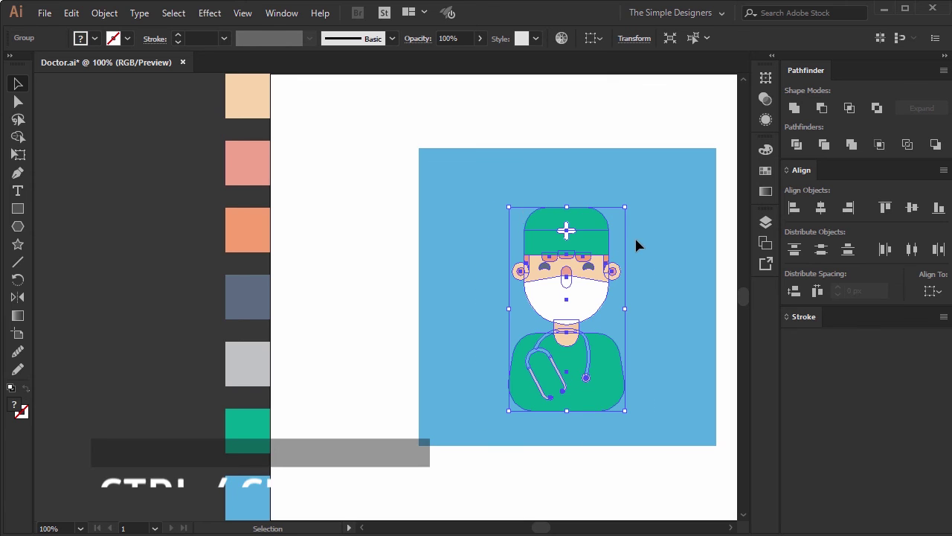
{"action": "left_click", "coordinate": [682, 251]}
{"action": "scroll", "coordinate": [529, 296], "scroll_direction": "up", "scroll_amount": 1, "text": "alt"}
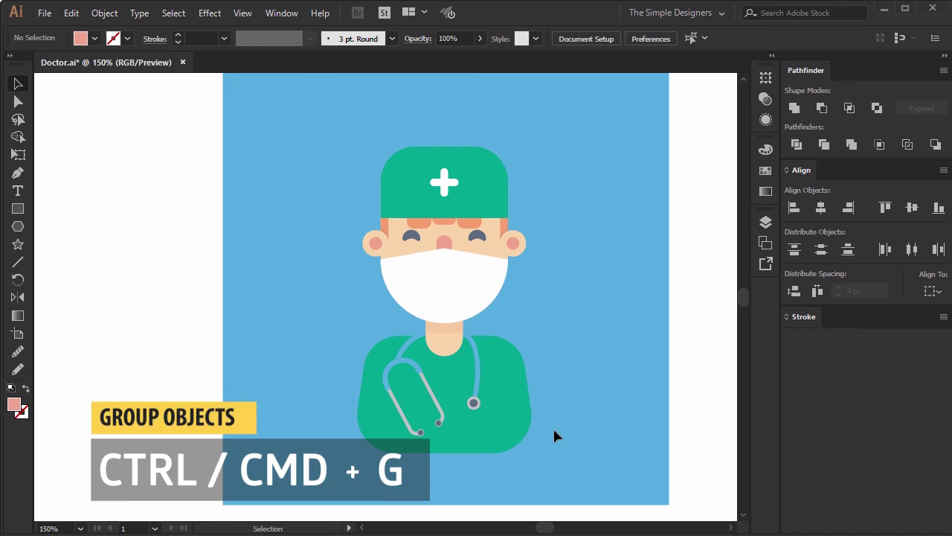
Step: Paste a copy of the doctor group in front and unite it into one silhouette
{"action": "left_click", "coordinate": [398, 173]}
{"action": "left_click", "coordinate": [104, 14]}
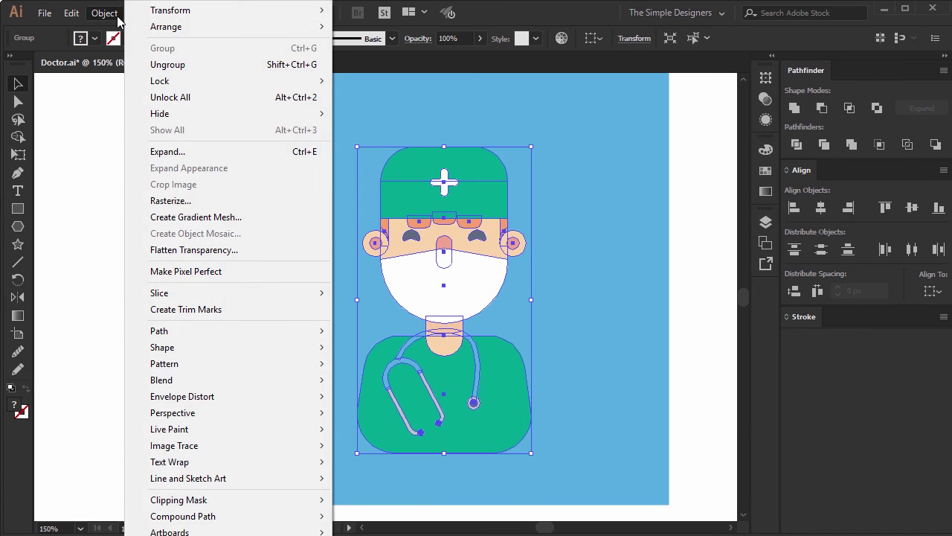
{"action": "left_click", "coordinate": [526, 152]}
{"action": "left_click", "coordinate": [485, 180]}
{"action": "key", "text": "ctrl+c"}
{"action": "key", "text": "ctrl+f"}
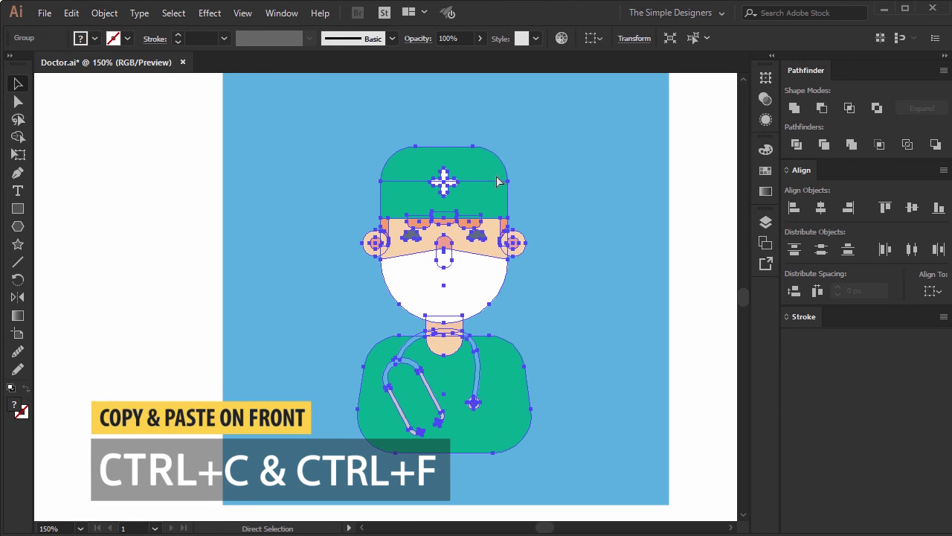
{"action": "left_click", "coordinate": [793, 107]}
{"action": "scroll", "coordinate": [548, 227], "scroll_direction": "down", "scroll_amount": 2, "text": "alt"}
{"action": "left_click_drag", "start_coordinate": [390, 270], "coordinate": [410, 272]}
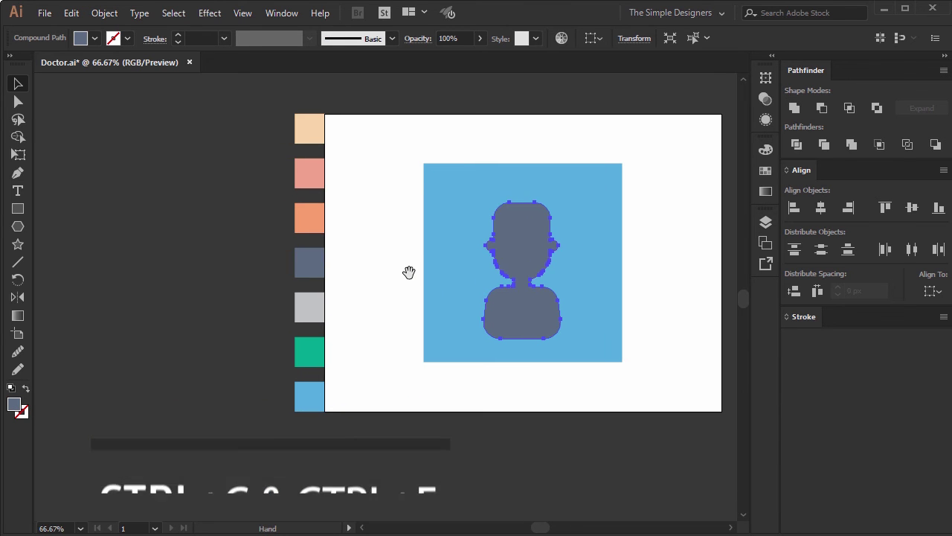
Step: Cut away the silhouette's left half using a covering rectangle and Shape Builder
{"action": "key", "text": "m"}
{"action": "left_click_drag", "start_coordinate": [456, 180], "coordinate": [521, 351]}
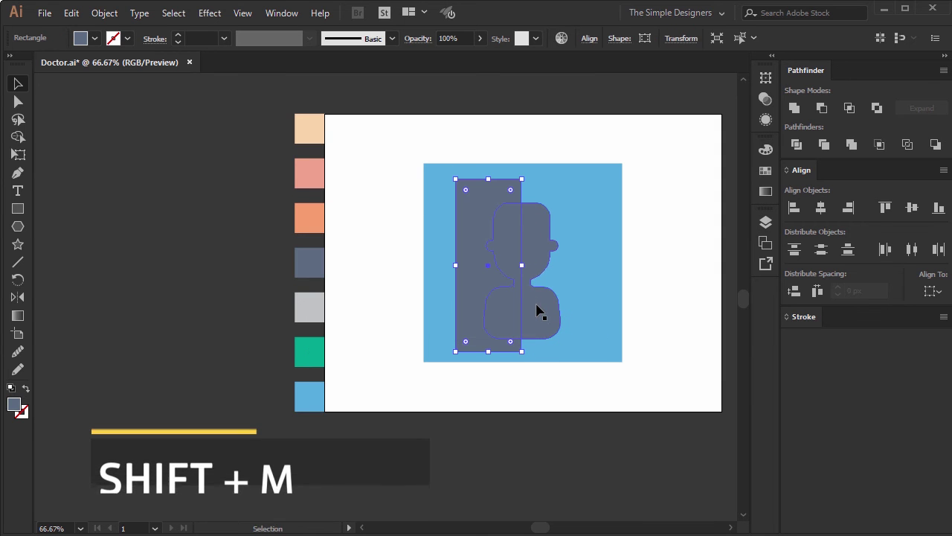
{"action": "left_click", "coordinate": [543, 314], "text": "ctrl+shift"}
{"action": "key", "text": "shift+m"}
{"action": "left_click_drag", "start_coordinate": [545, 314], "coordinate": [512, 238], "text": "alt"}
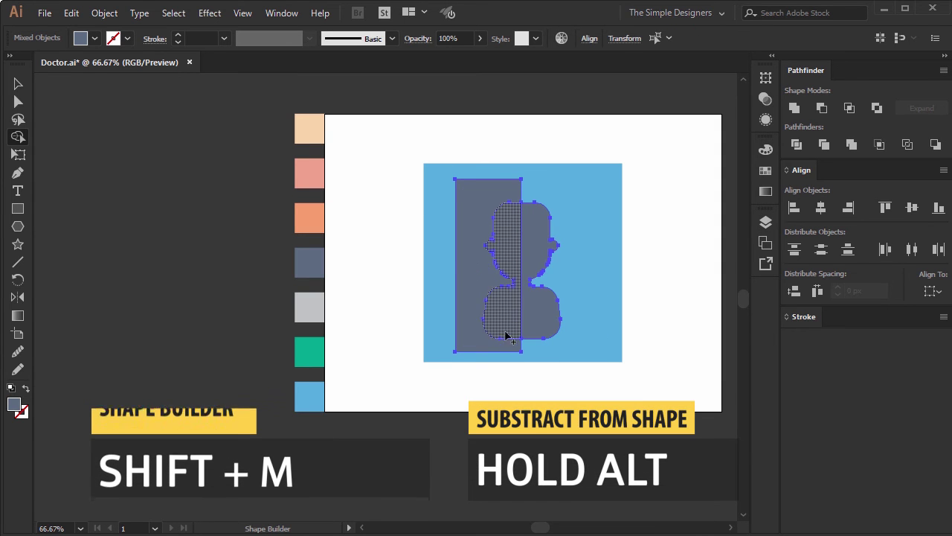
{"action": "left_click", "coordinate": [603, 241]}
Step: Set the remaining right-half silhouette to 10% opacity
{"action": "key", "text": "v"}
{"action": "left_click", "coordinate": [541, 247]}
{"action": "type", "text": "10"}
{"action": "key", "text": "Return"}
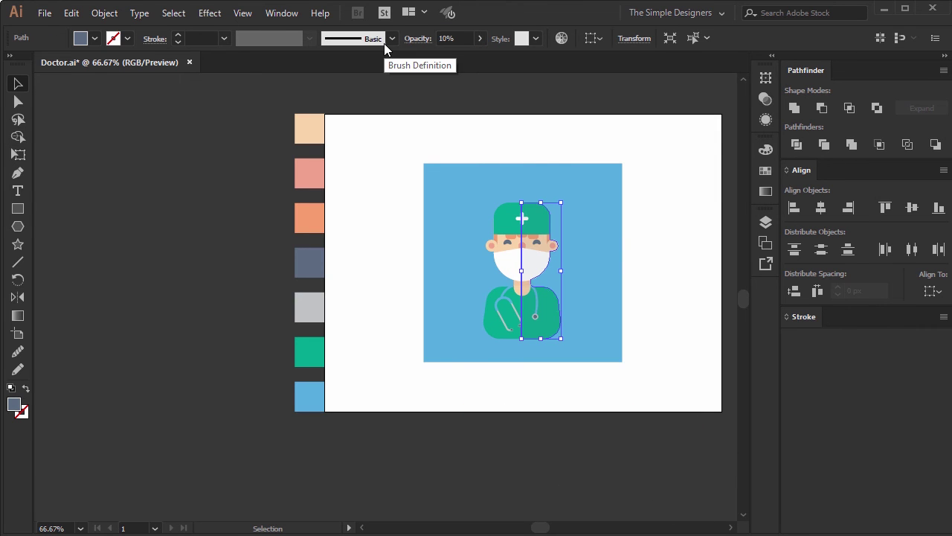
{"action": "left_click", "coordinate": [666, 241]}
{"action": "scroll", "coordinate": [650, 237], "scroll_direction": "up", "scroll_amount": 2}
{"action": "scroll", "coordinate": [650, 237], "scroll_direction": "down", "scroll_amount": 1}
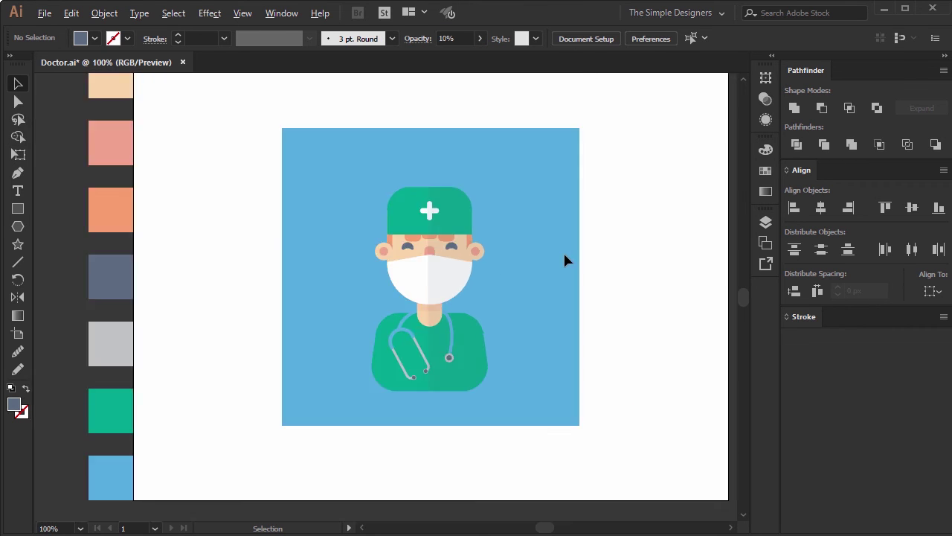
{"action": "left_click", "coordinate": [459, 219]}
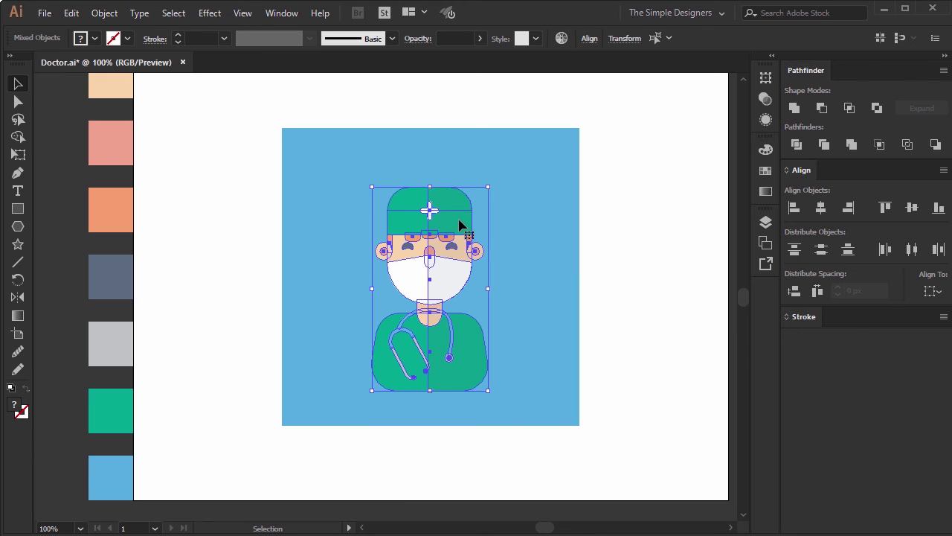
Step: Fully round the blue background square's corners into a circle
{"action": "left_click", "coordinate": [637, 215]}
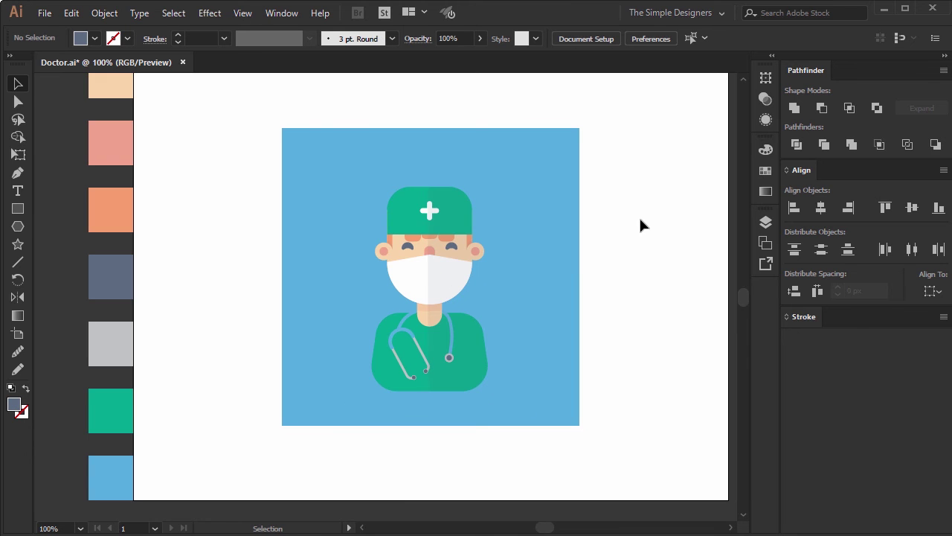
{"action": "left_click", "coordinate": [521, 171]}
{"action": "key", "text": "a"}
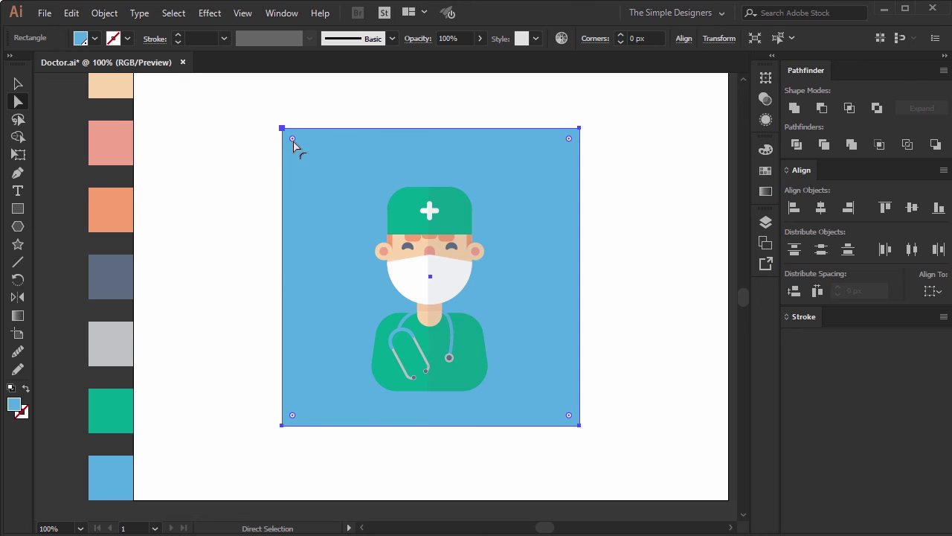
{"action": "left_click_drag", "start_coordinate": [293, 140], "coordinate": [558, 380]}
{"action": "key", "text": "v"}
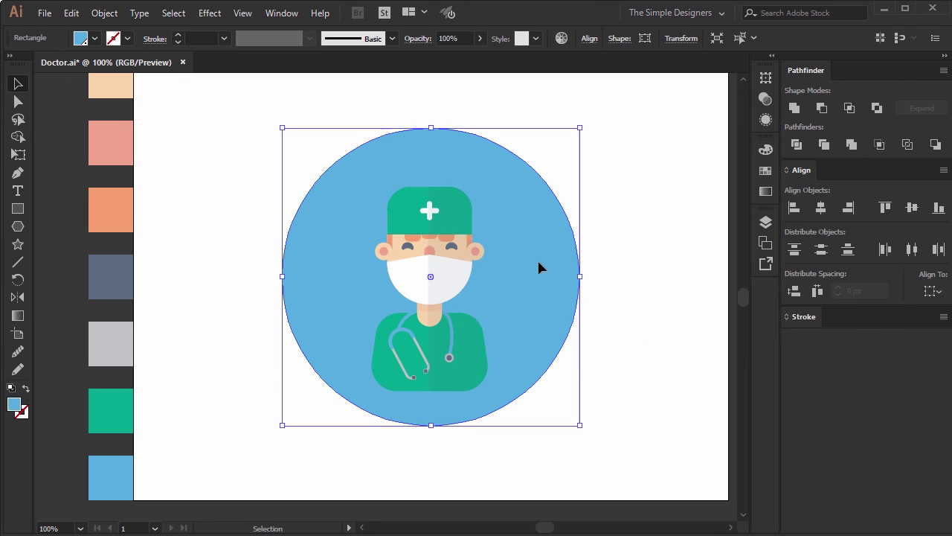
Step: Scale the doctor group up to about 204 × 358 px inside the circle
{"action": "key", "text": "ctrl+2"}
{"action": "left_click", "coordinate": [430, 340]}
{"action": "left_click_drag", "start_coordinate": [487, 187], "coordinate": [533, 152]}
{"action": "left_click", "coordinate": [600, 171]}
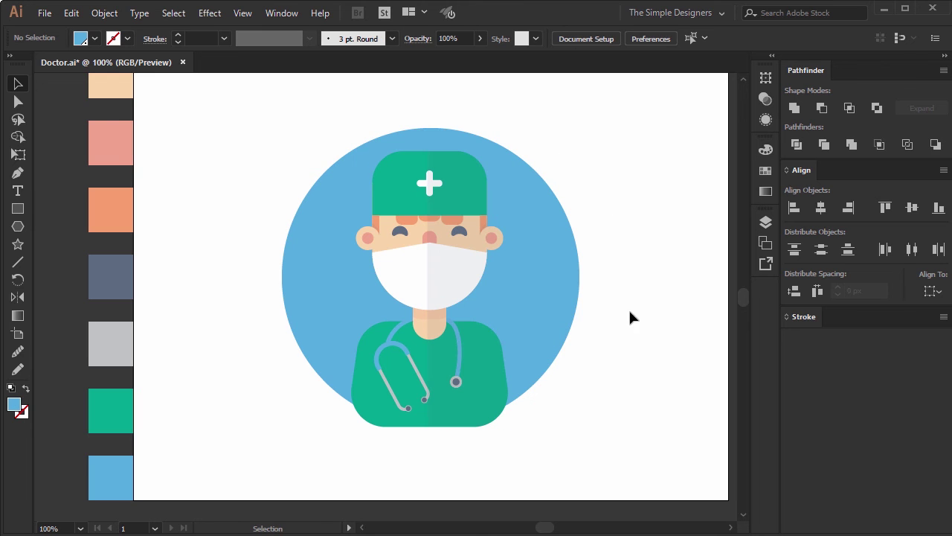
{"action": "left_click", "coordinate": [472, 377]}
Step: Give the doctor group an opacity mask made from a pasted copy of the blue circle, filled #FFFFFF
{"action": "left_click", "coordinate": [637, 256]}
{"action": "left_click", "coordinate": [545, 286], "text": "ctrl"}
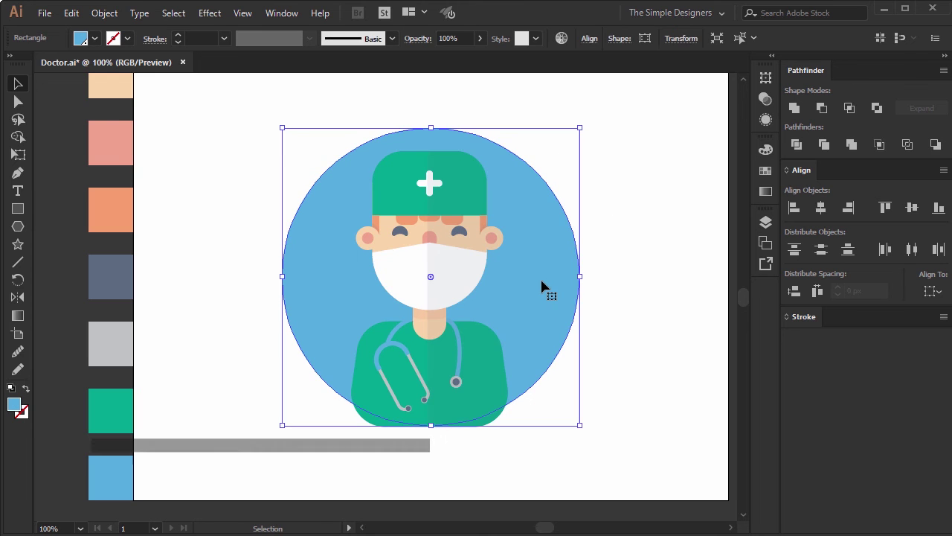
{"action": "key", "text": "ctrl+c"}
{"action": "left_click", "coordinate": [476, 365]}
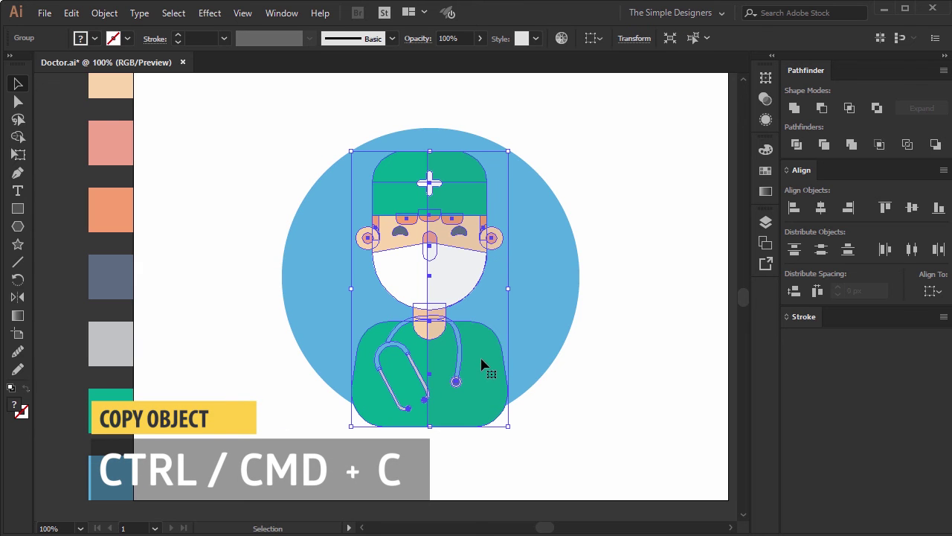
{"action": "left_click", "coordinate": [764, 104]}
{"action": "left_click", "coordinate": [659, 138]}
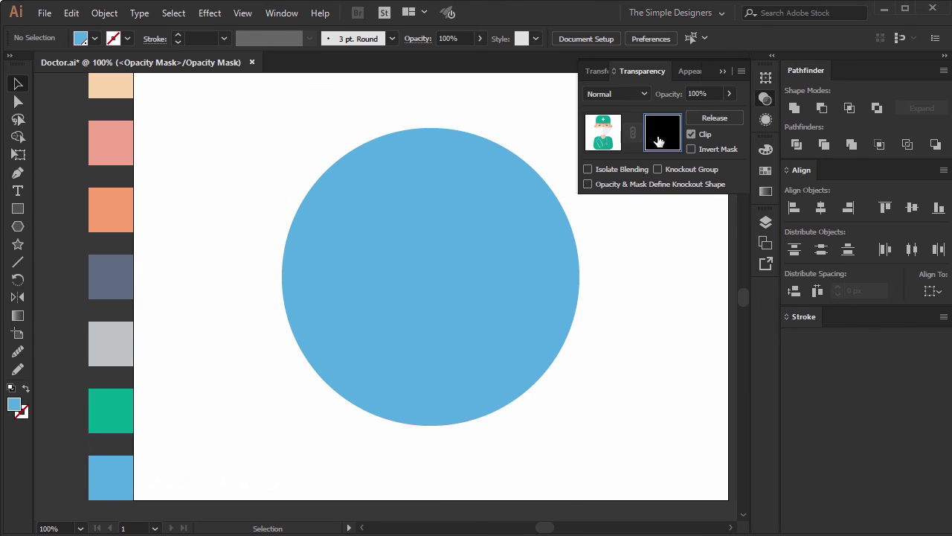
{"action": "key", "text": "ctrl+f"}
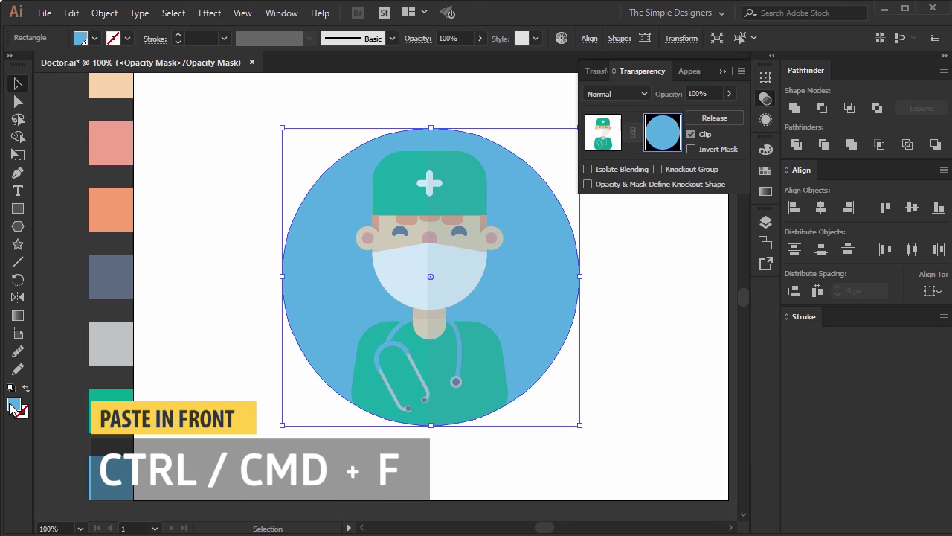
{"action": "double_click", "coordinate": [13, 405]}
{"action": "type", "text": "ffffff"}
{"action": "left_click", "coordinate": [939, 173]}
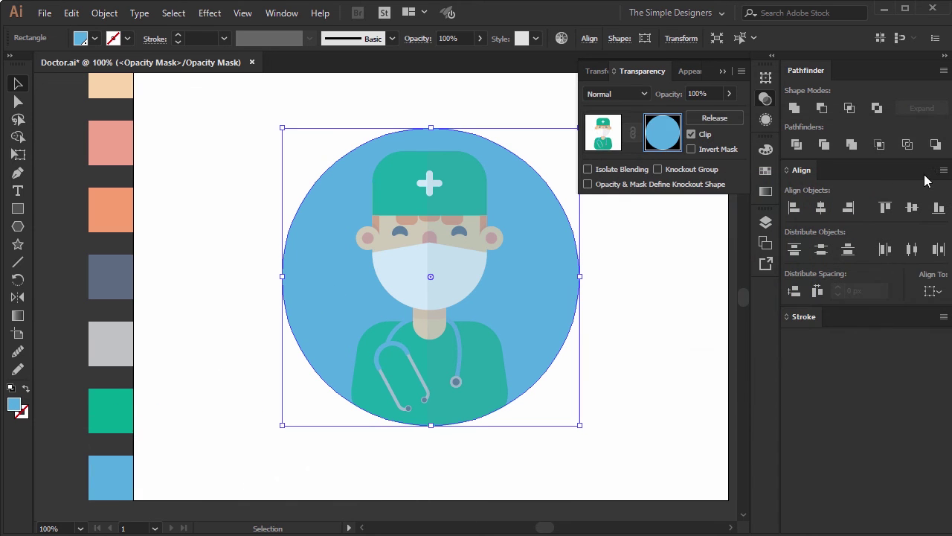
{"action": "left_click", "coordinate": [721, 72]}
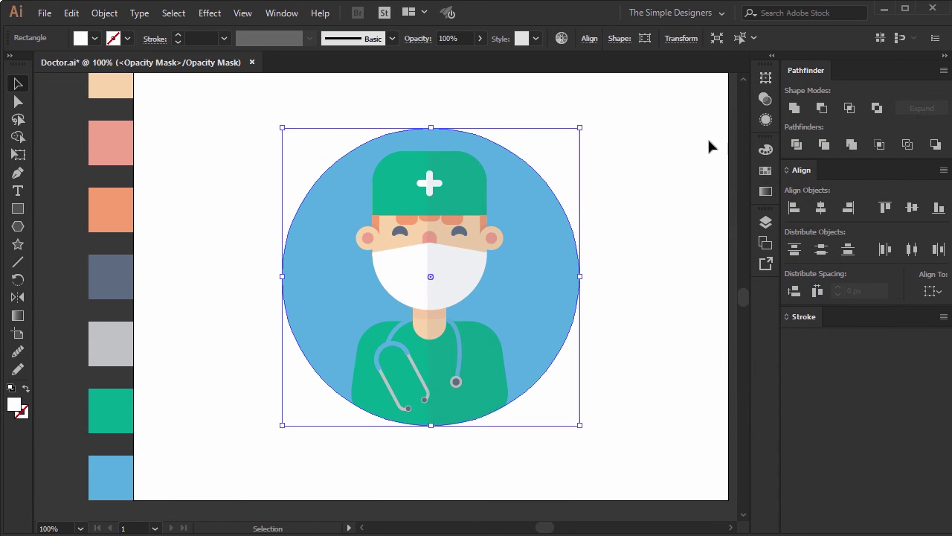
Step: Leave mask editing and nudge the doctor slightly down inside the circle
{"action": "left_click", "coordinate": [667, 264]}
{"action": "left_click", "coordinate": [449, 282]}
{"action": "left_click", "coordinate": [761, 98]}
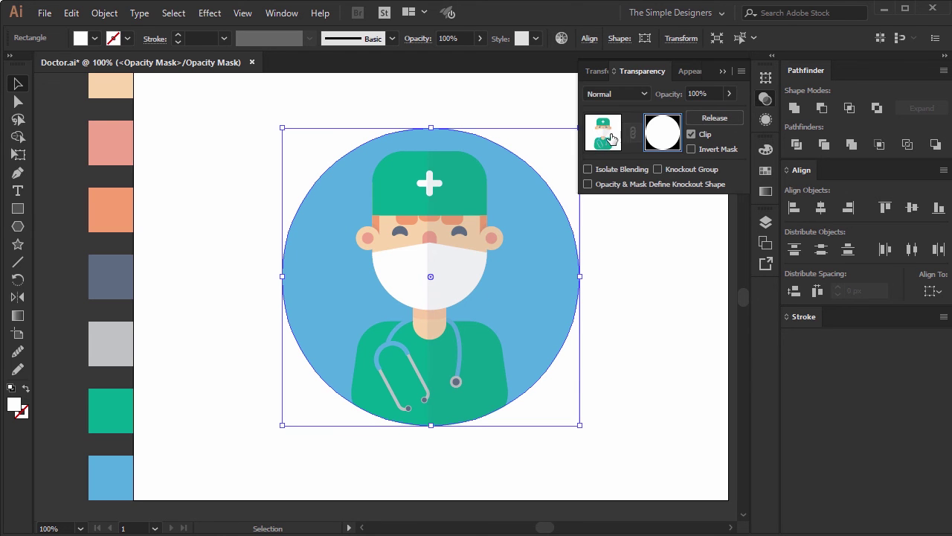
{"action": "left_click", "coordinate": [611, 138]}
{"action": "mouse_move", "coordinate": [448, 221]}
{"action": "left_mouse_down"}
{"action": "mouse_move", "coordinate": [470, 258]}
{"action": "mouse_move", "coordinate": [478, 256]}
{"action": "left_mouse_up"}
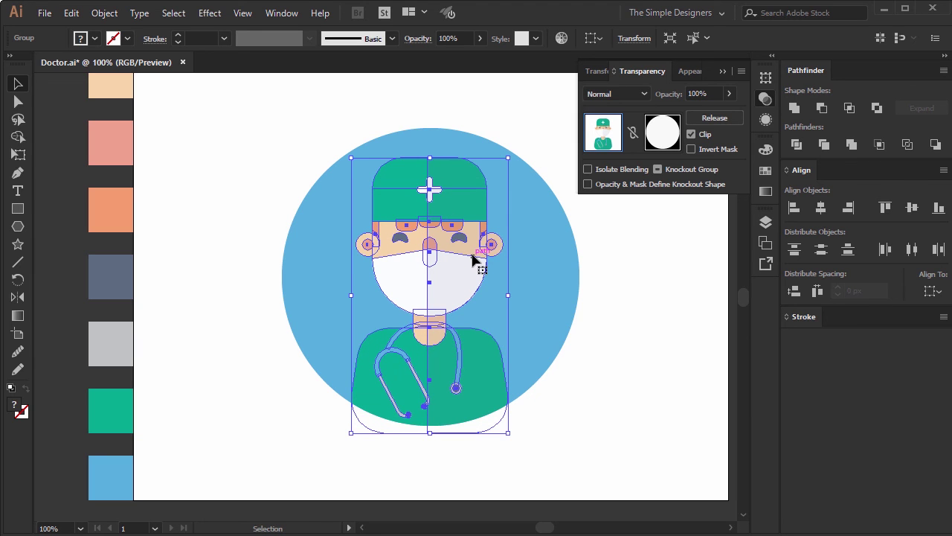
Step: Re-enter the doctor's opacity mask and reapply pure white #FFFFFF to the mask circle
{"action": "left_click", "coordinate": [611, 327]}
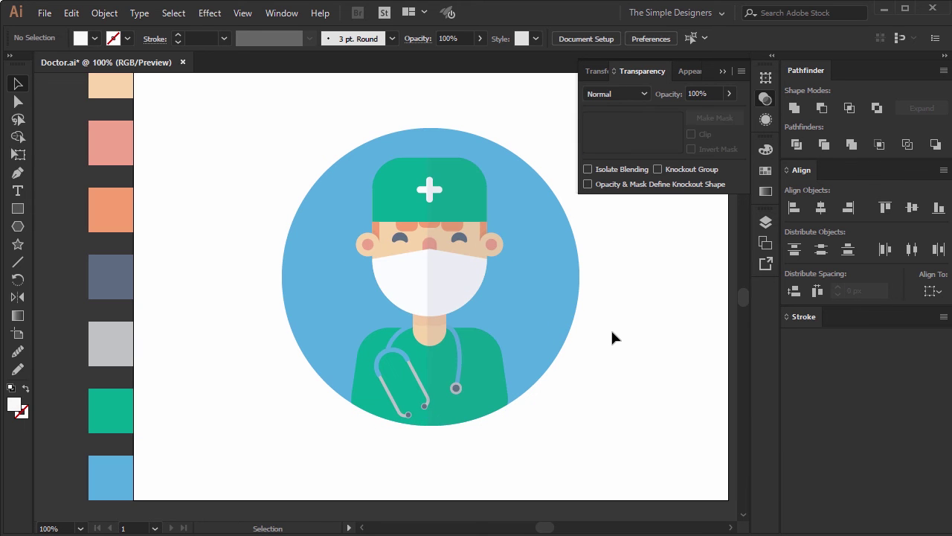
{"action": "left_click", "coordinate": [461, 253]}
{"action": "left_click", "coordinate": [658, 140]}
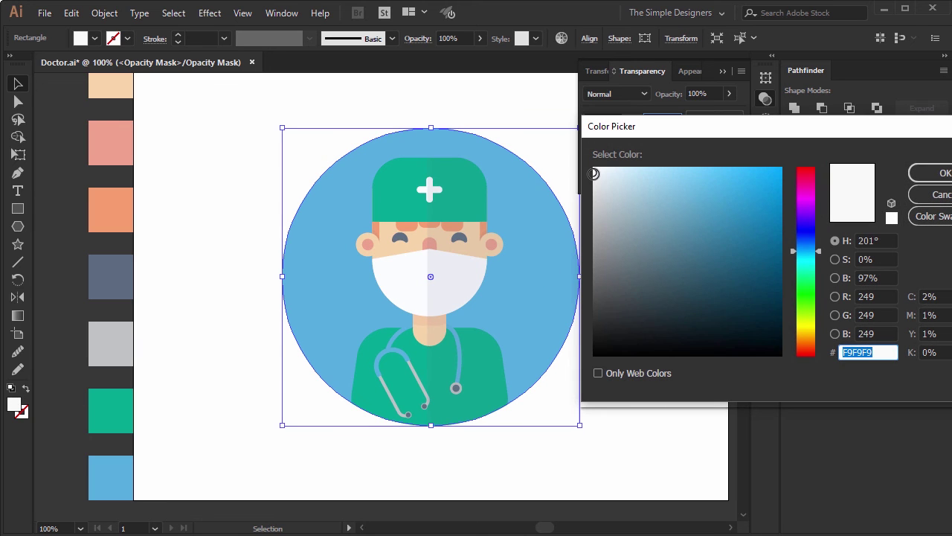
{"action": "type", "text": "ffffff"}
{"action": "left_click", "coordinate": [926, 172]}
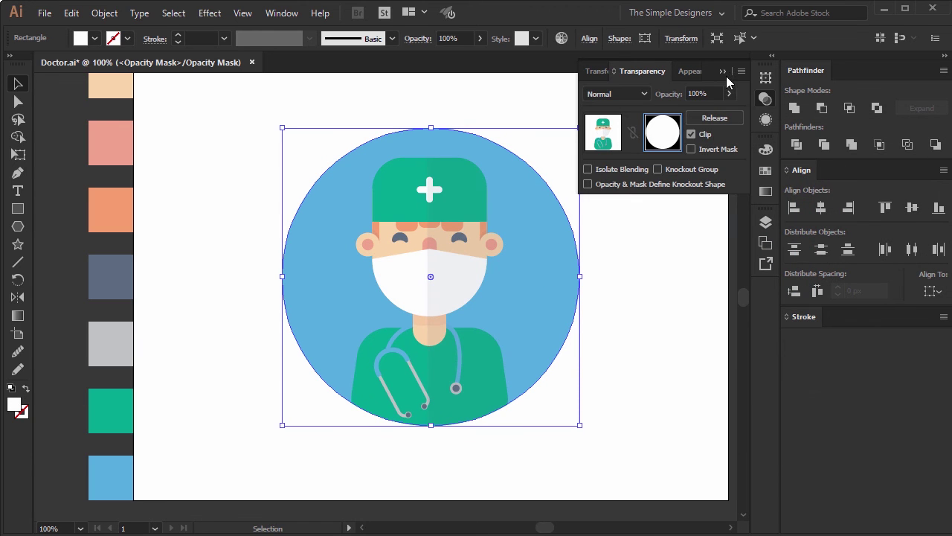
{"action": "left_click", "coordinate": [619, 206]}
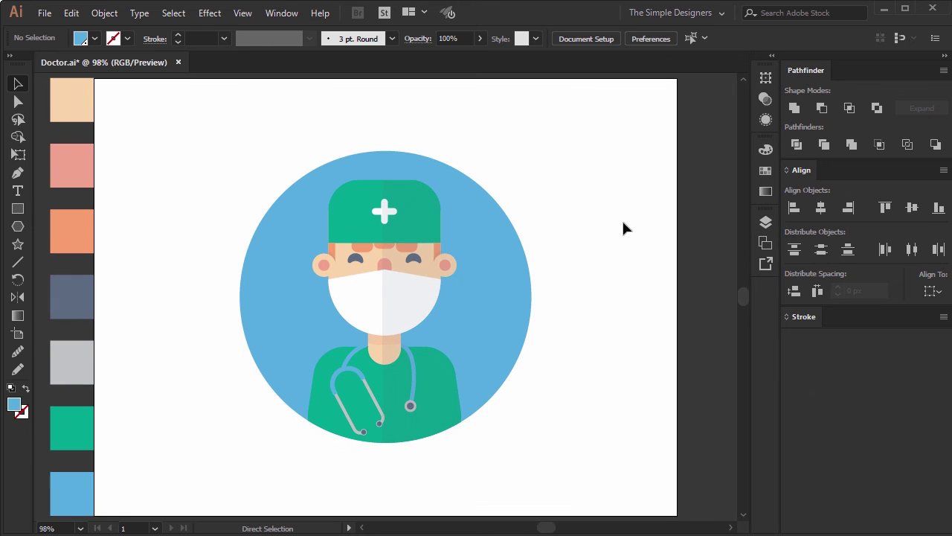
Step: Save the finished avatar to Doctor.ai with Ctrl+S
{"action": "key", "text": "ctrl+s"}
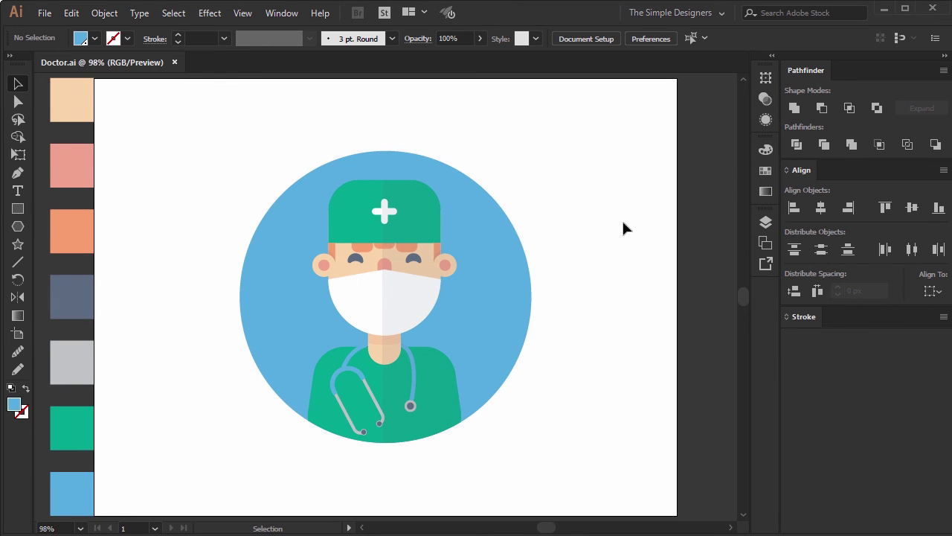